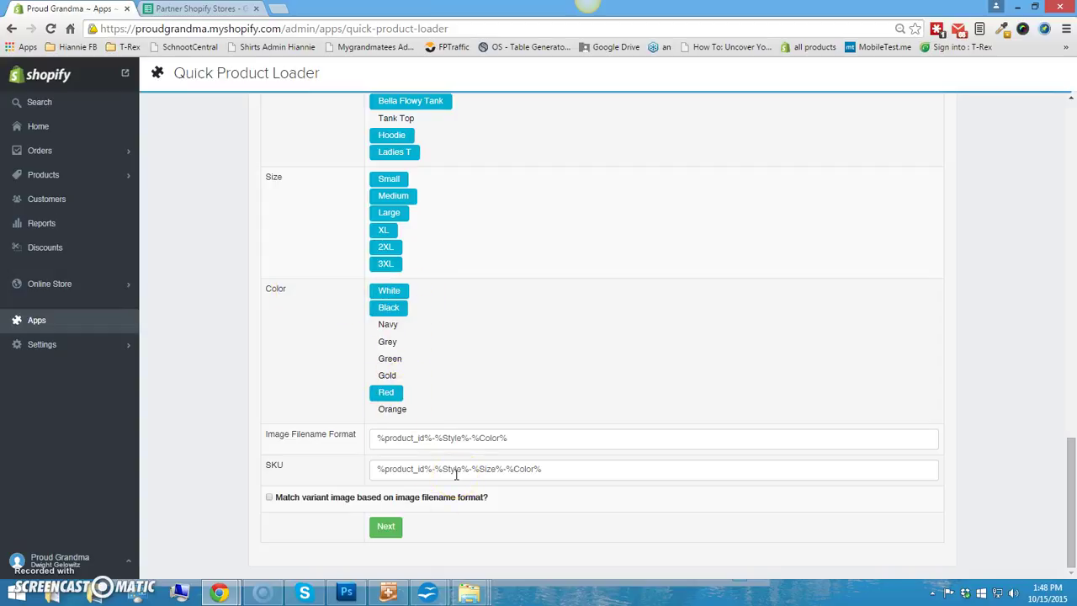
Switch to the Aggies - Finished folder and open IMADIFFERENCEMAKINSTUDENTCARIN to examine how its image files are named.
left_click(469, 593)
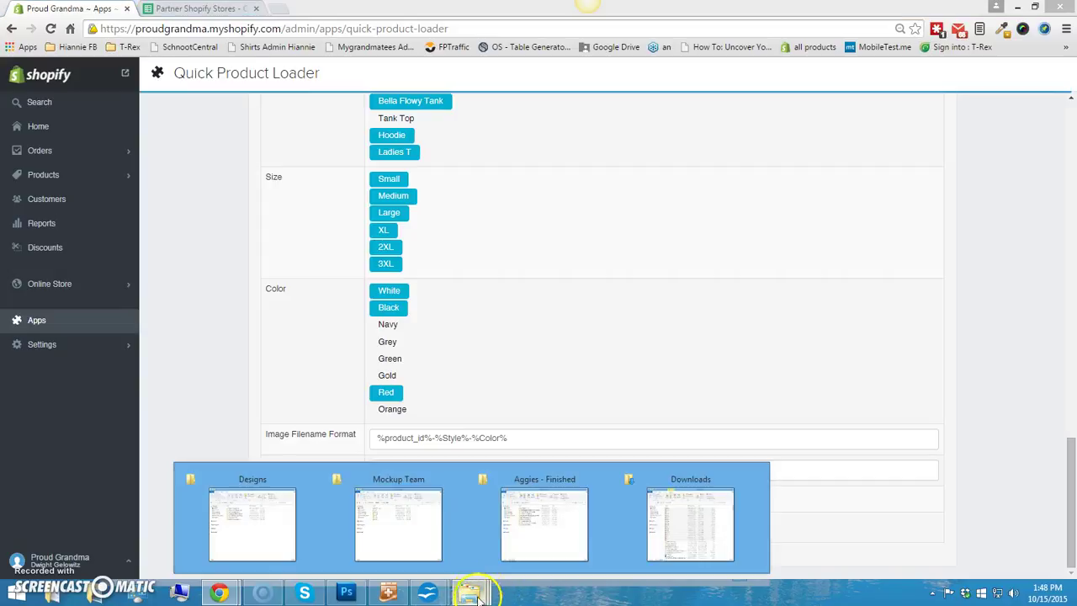
left_click(551, 547)
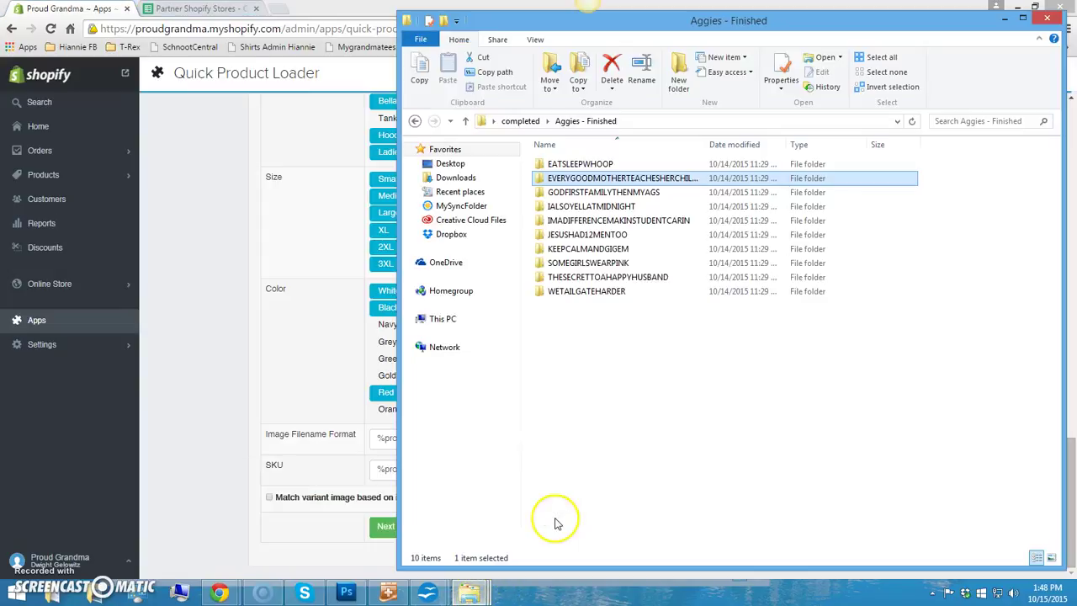
double_click(571, 220)
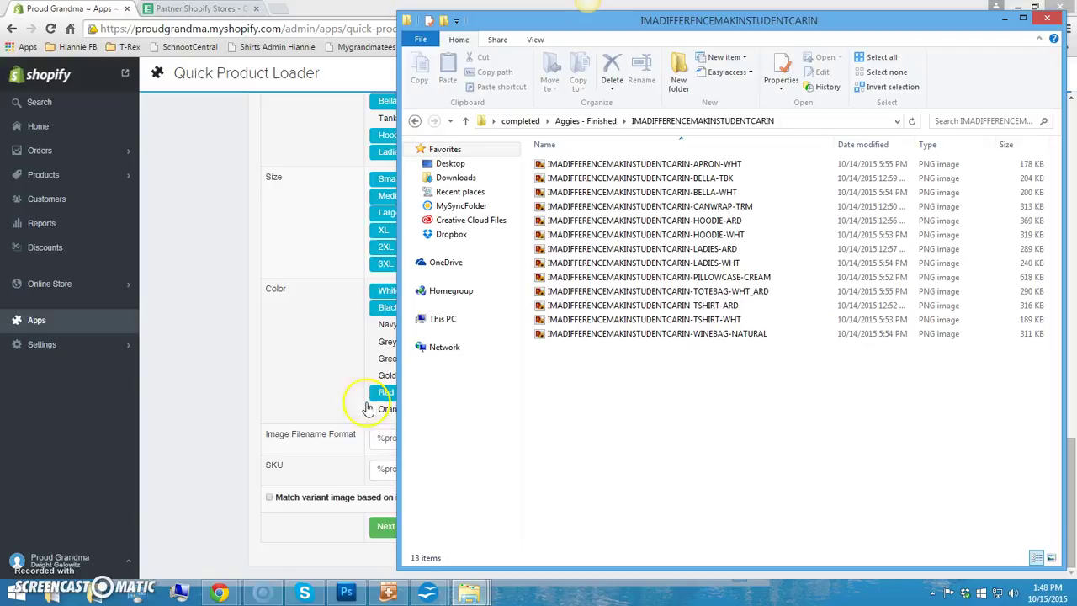
Return to Quick Product Loader, enable matching variant images by image filename format, and proceed to the variant list.
left_click(205, 362)
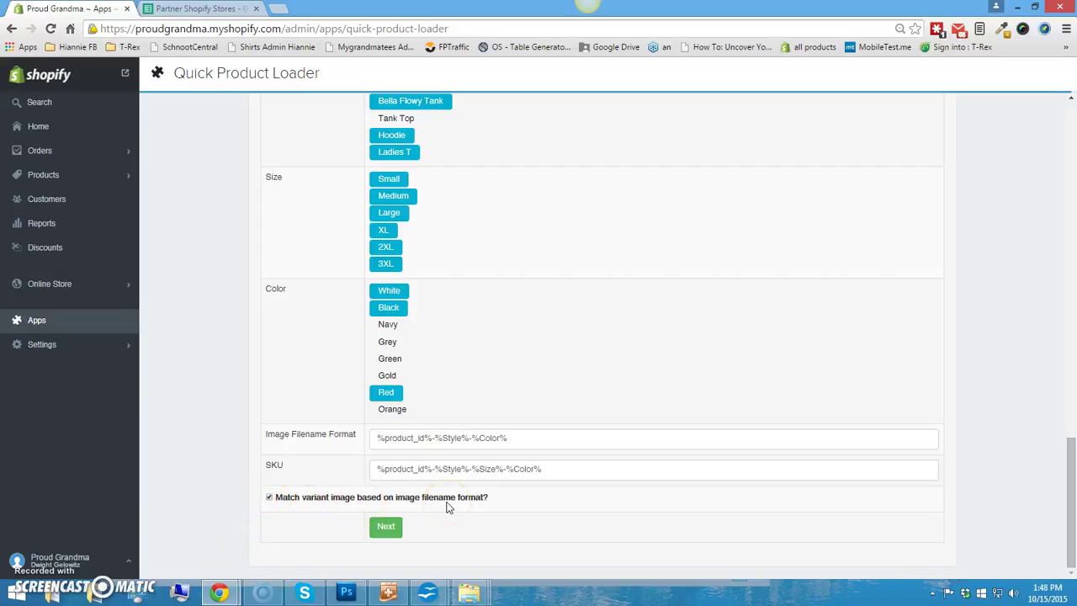
left_click(397, 531)
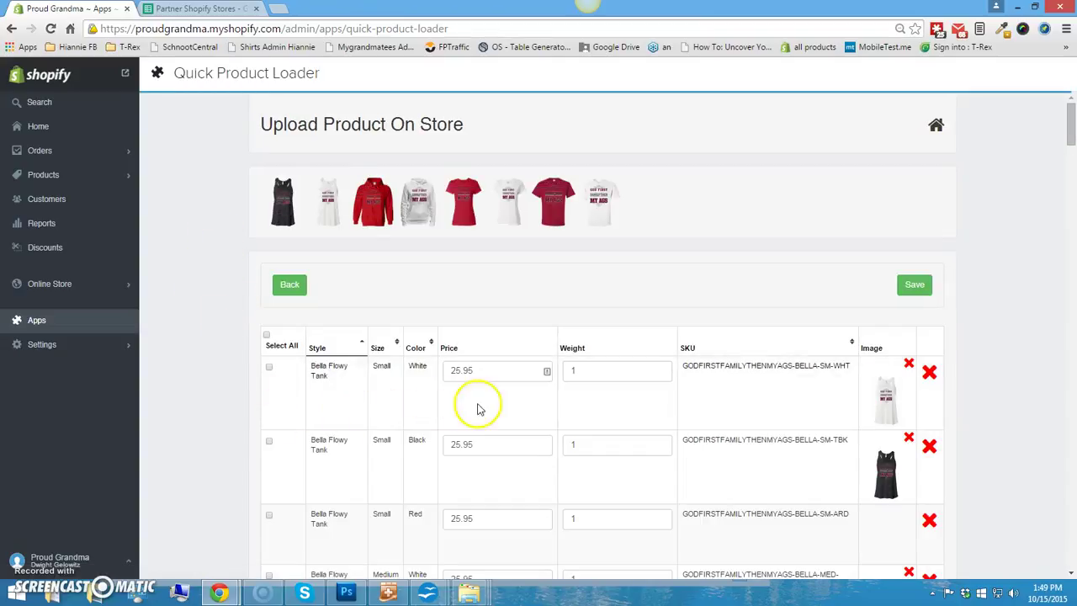
Examine the generated variant rows, comparing each style, size, color and SKU with its assigned image.
scroll(235, 397, "down", 2)
scroll(236, 397, "down", 1)
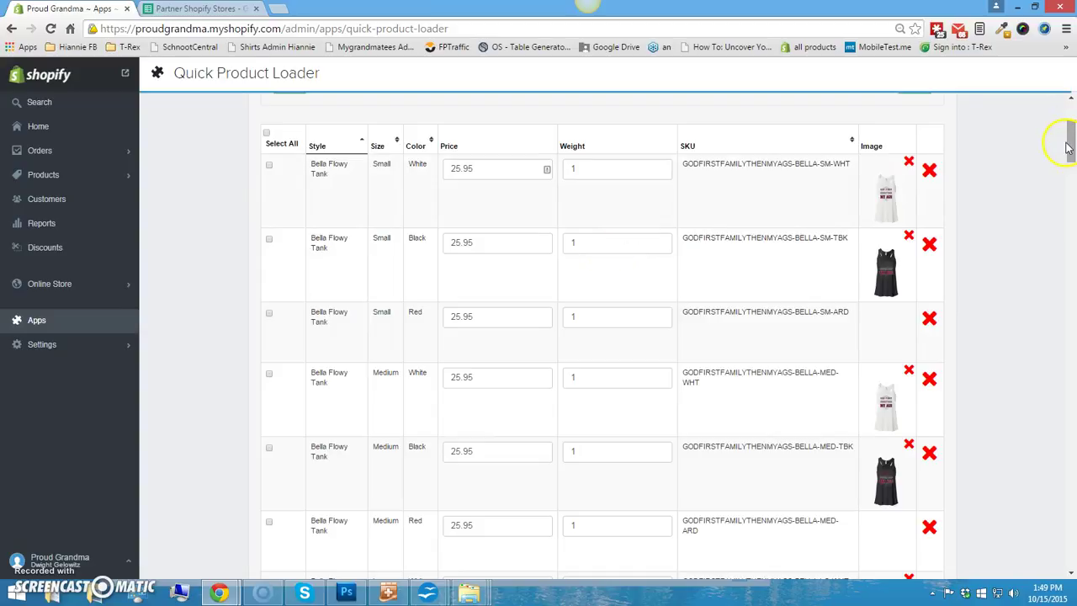
mouse_move(1071, 149)
left_mouse_down()
mouse_move(1072, 358)
mouse_move(1056, 145)
left_mouse_up()
scroll(1001, 335, "down", 1)
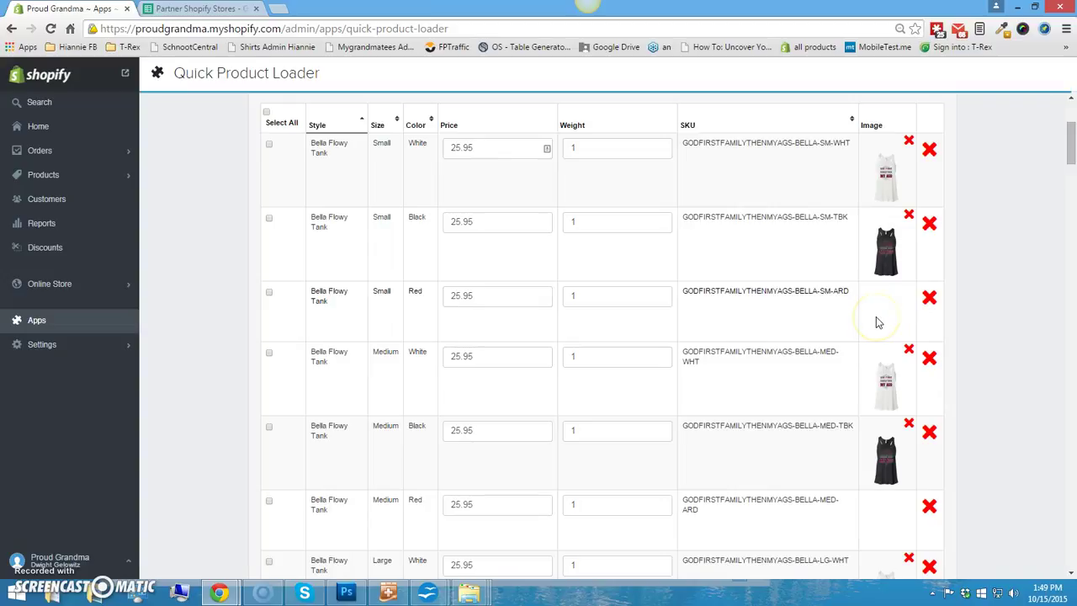
left_click(840, 304)
scroll(825, 356, "down", 14)
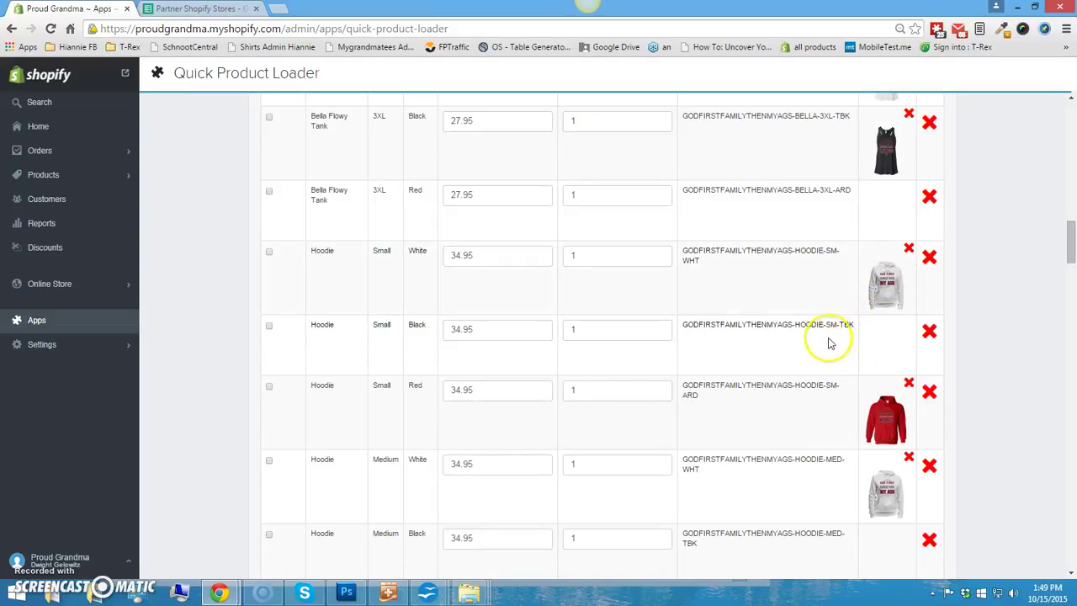
scroll(1002, 337, "up", 15)
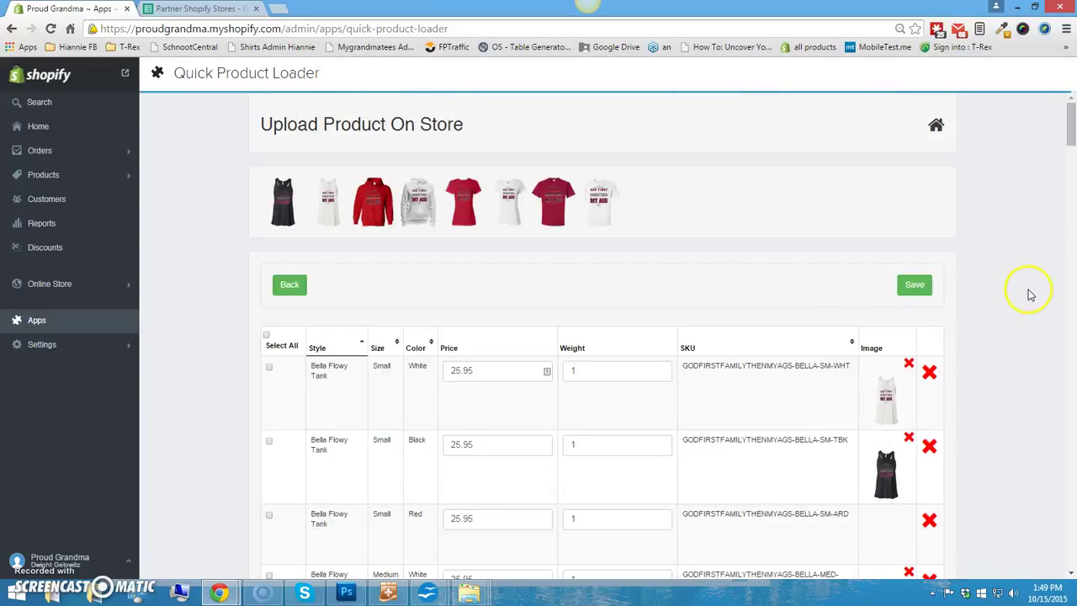
Delete the red Bella Flowy Tank variants in Small, Medium and Large.
scroll(1014, 299, "down", 3)
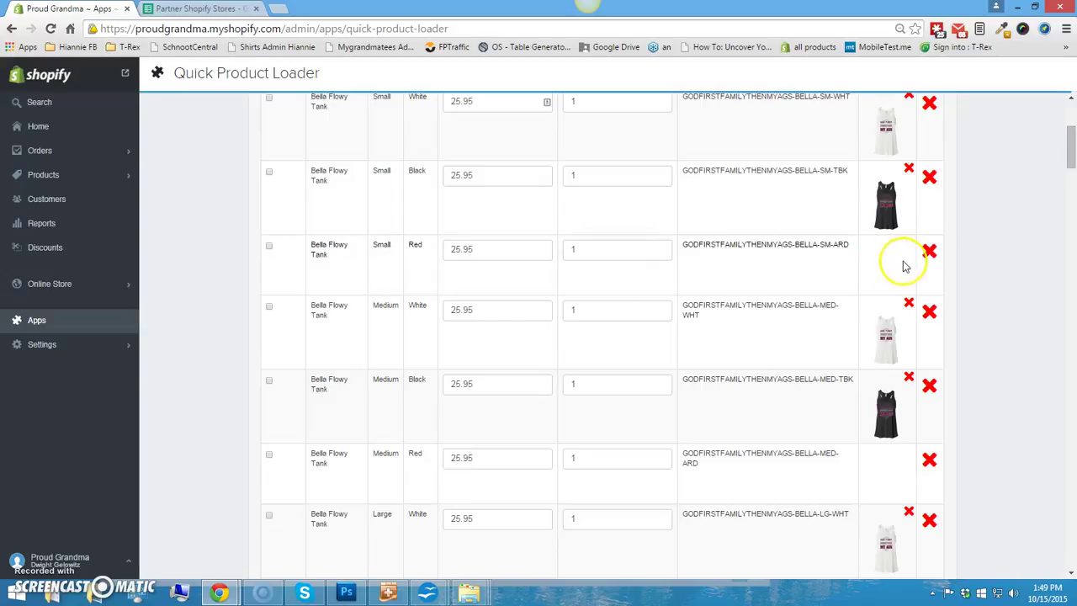
left_click(930, 251)
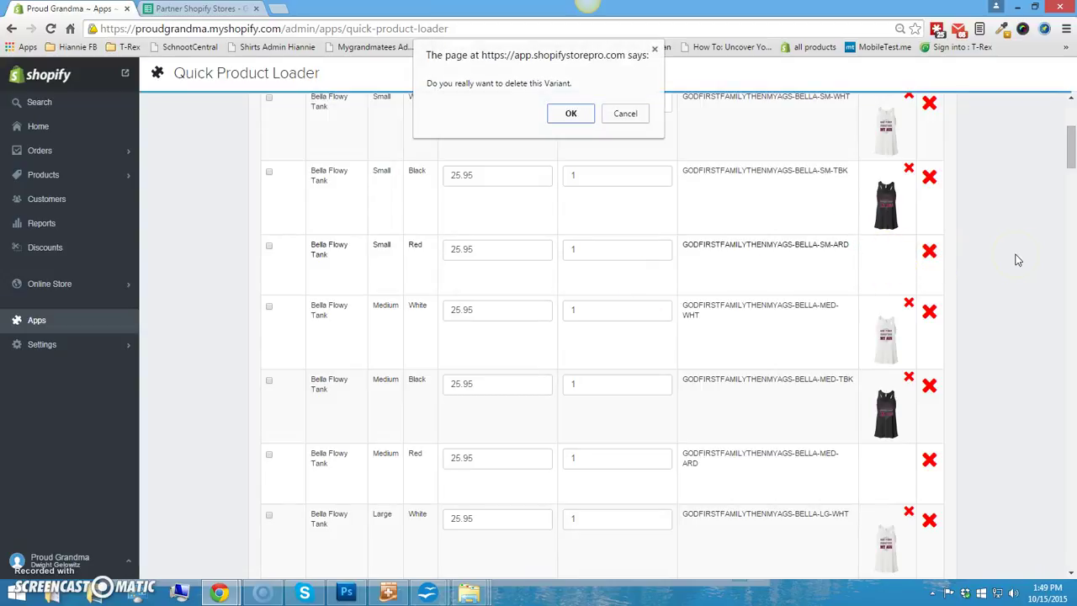
key("Return")
scroll(1010, 255, "down", 2)
left_click(931, 266)
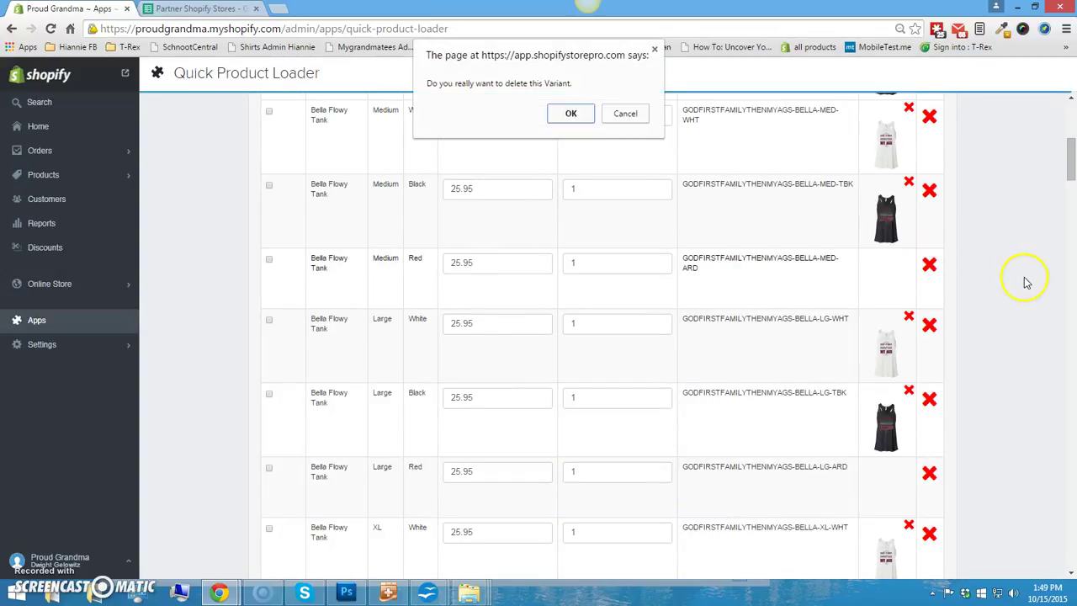
key("Return")
scroll(1005, 281, "down", 2)
left_click(929, 276)
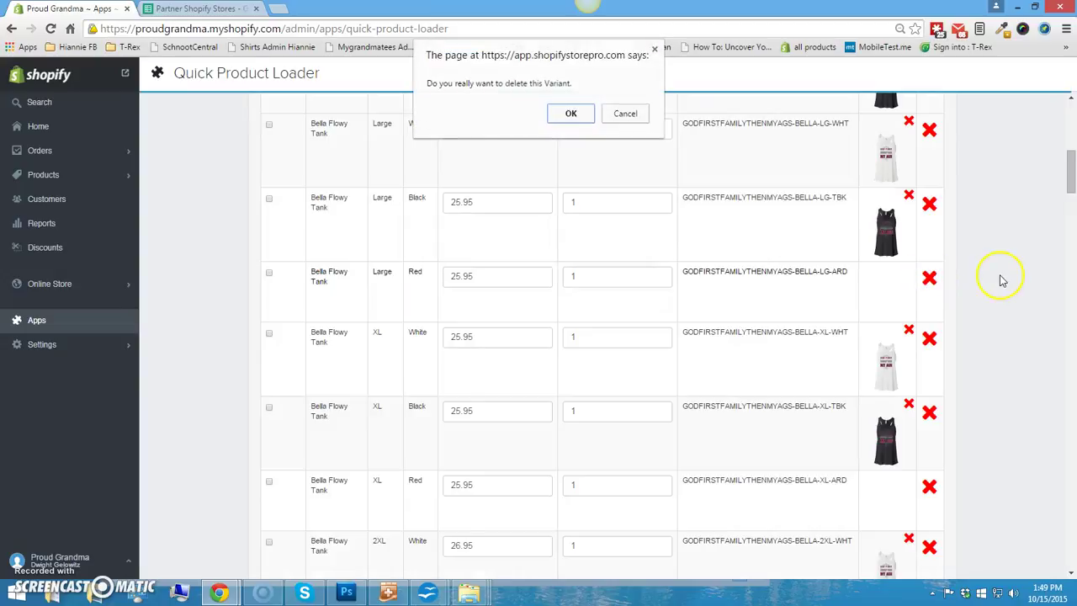
key("Return")
Delete the red Bella Flowy Tank variants in XL, 2XL and 3XL.
scroll(998, 281, "down", 2)
left_click(930, 227)
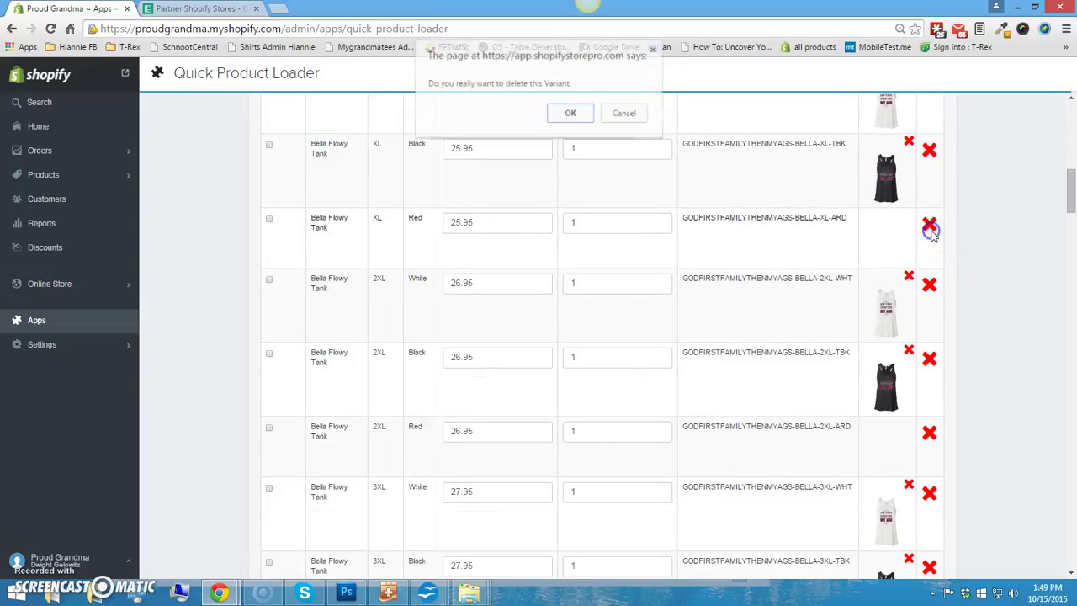
key("Return")
scroll(960, 232, "down", 2)
left_click(929, 239)
key("Return")
scroll(1013, 247, "down", 2)
left_click(930, 251)
key("Return")
Delete the black Hoodie variants in Small, Medium and Large.
scroll(981, 247, "down", 2)
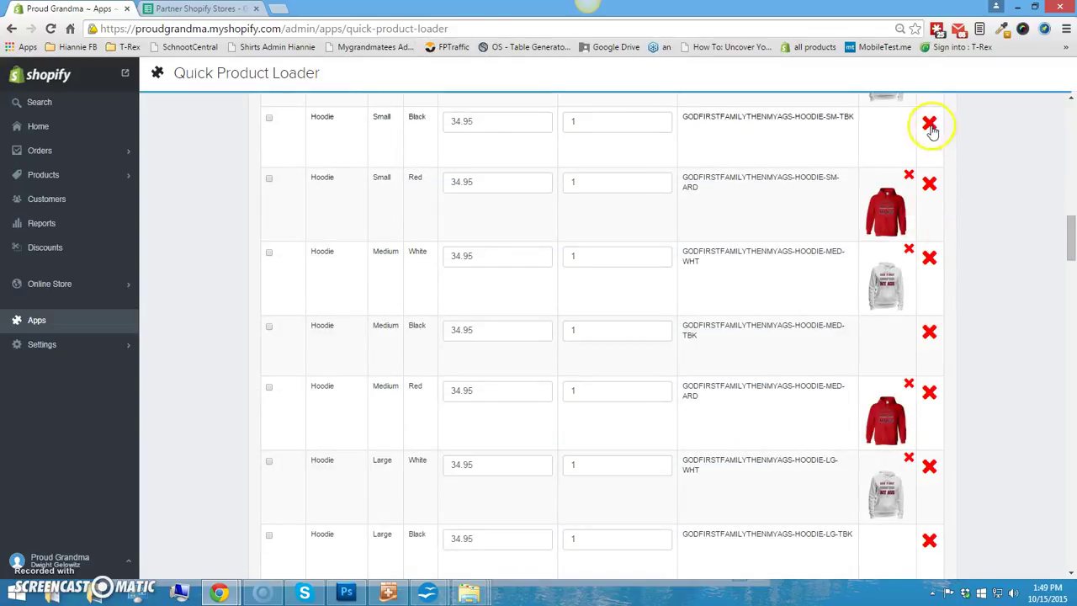
left_click(930, 127)
key("Return")
left_click(928, 264)
key("Return")
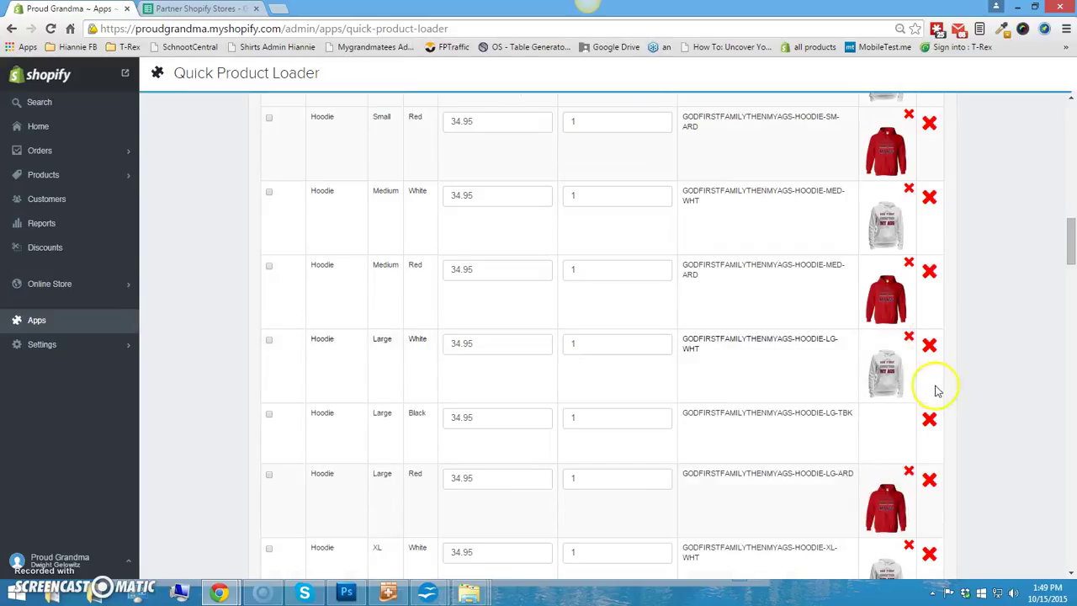
left_click(929, 419)
key("Return")
Delete the black Hoodie variants in XL, 2XL and 3XL.
scroll(998, 393, "down", 2)
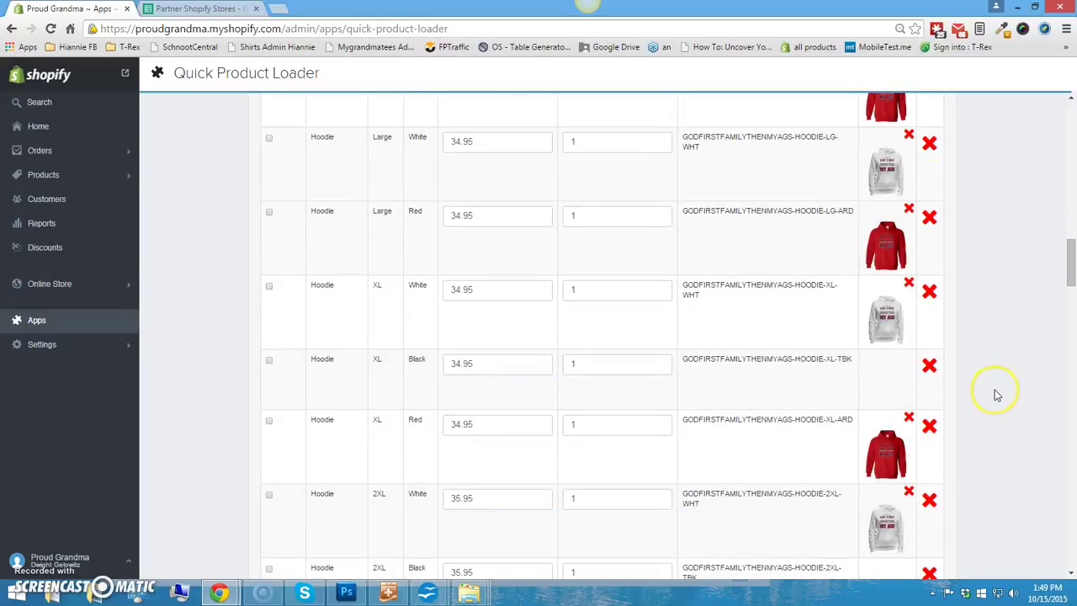
left_click(930, 367)
key("Return")
scroll(1005, 362, "down", 3)
left_click(929, 311)
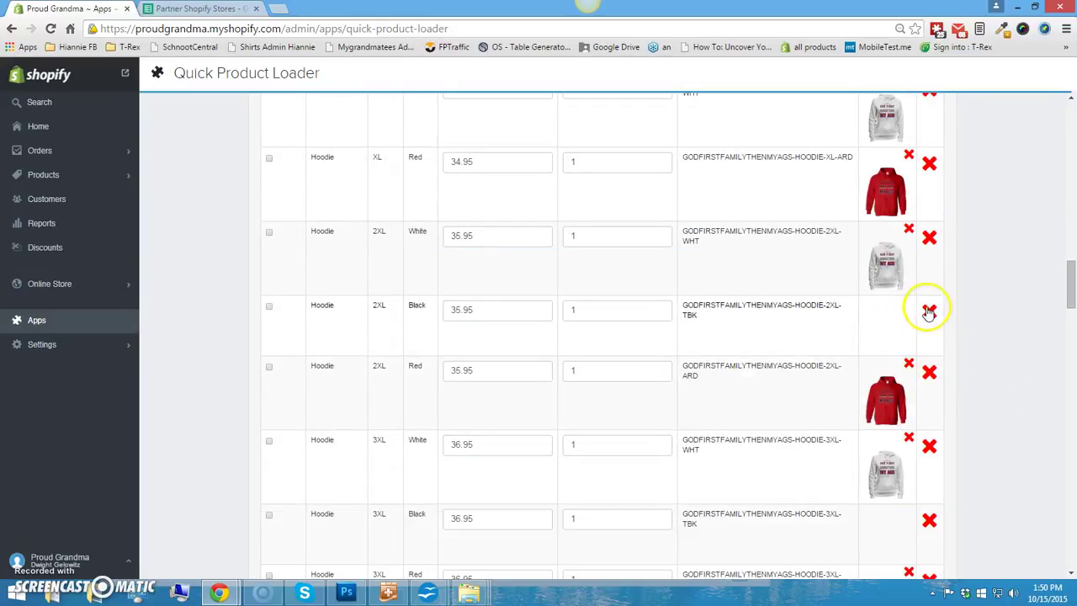
key("Return")
left_click(930, 457)
key("Return")
Delete the black Ladies T variants in Small, Medium and Large.
scroll(1027, 387, "down", 3)
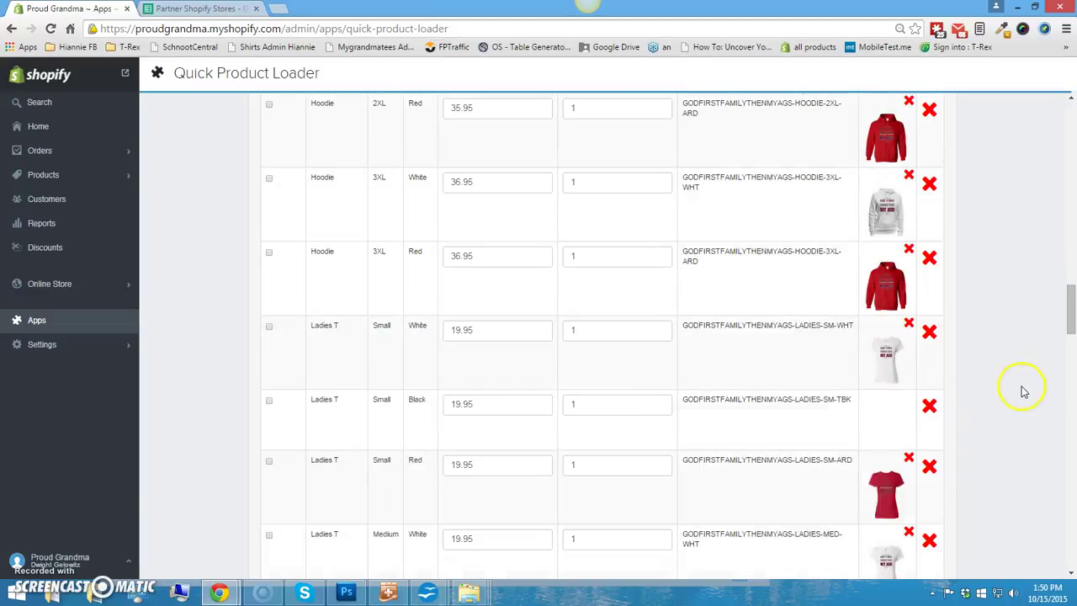
left_click(929, 339)
key("Return")
scroll(978, 345, "down", 2)
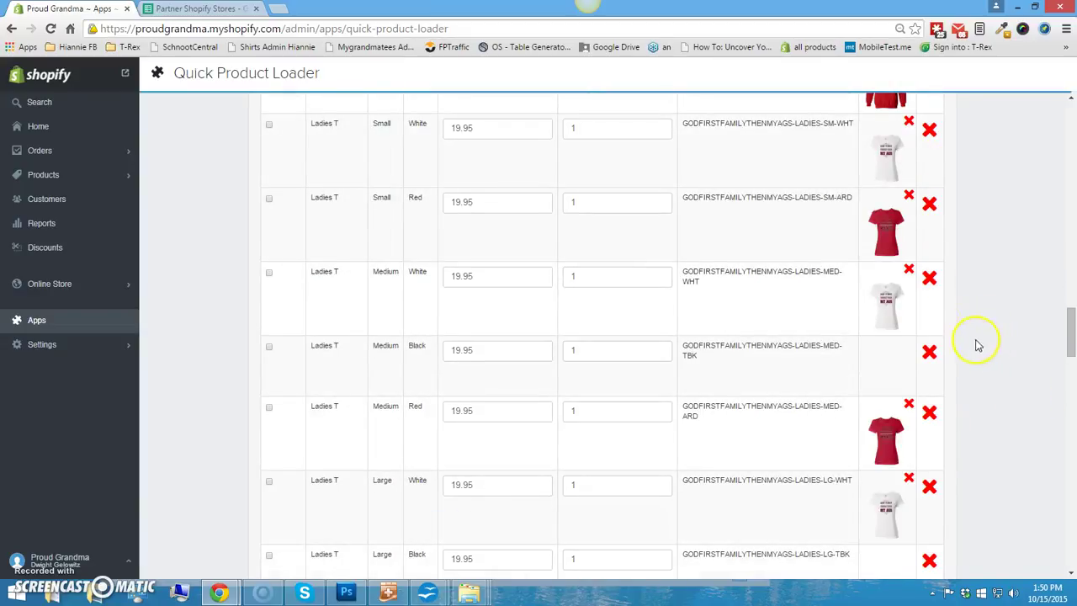
left_click(930, 352)
key("Return")
scroll(977, 334, "down", 3)
left_click(930, 298)
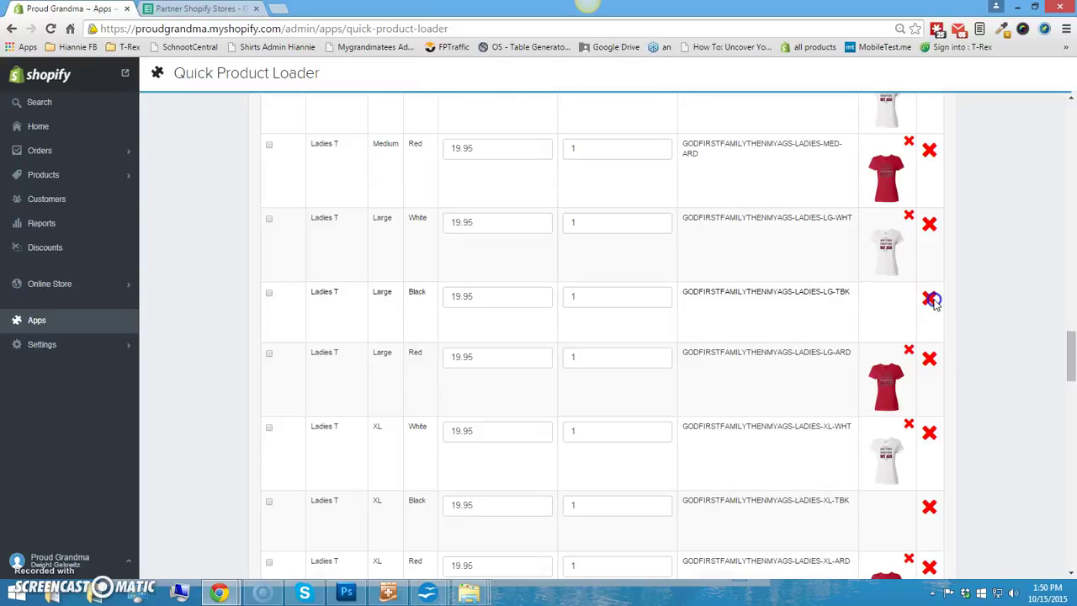
key("Return")
Delete the black Ladies T variants in XL, 2XL and 3XL.
scroll(1010, 326, "down", 2)
left_click(931, 315)
key("Return")
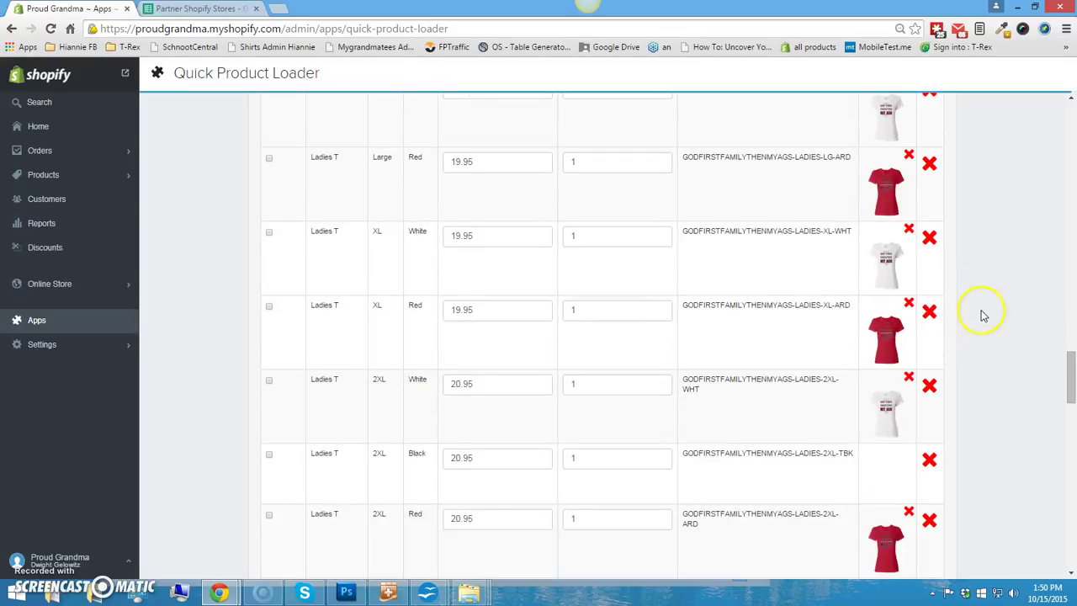
scroll(981, 308, "down", 2)
left_click(930, 326)
key("Return")
scroll(981, 327, "down", 2)
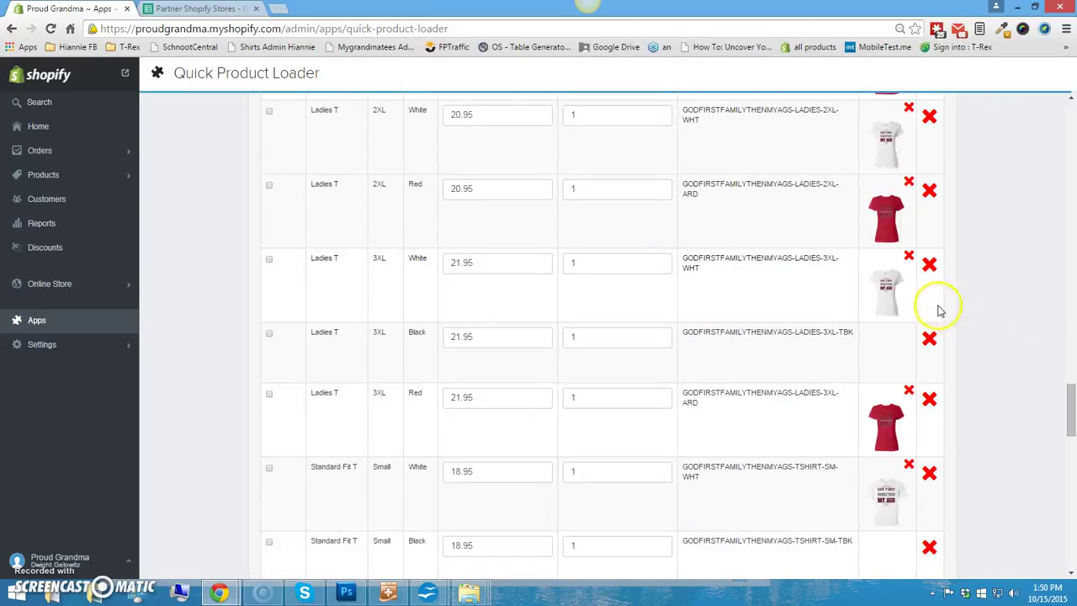
left_click(930, 337)
key("Return")
Delete the black Standard Fit T variants in Small, Medium and Large.
scroll(984, 320, "down", 2)
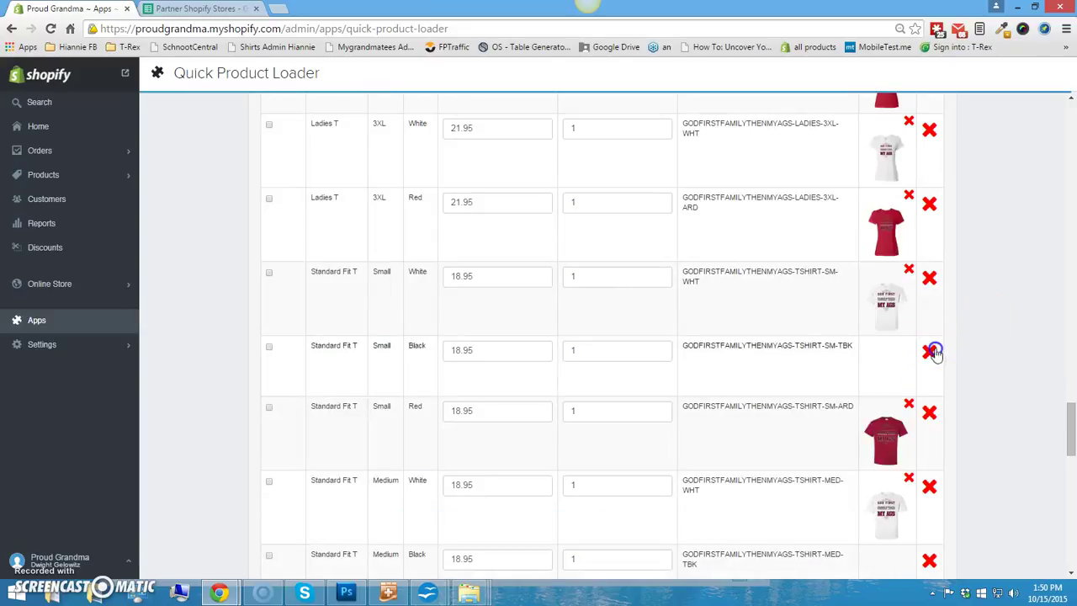
left_click(931, 351)
key("Return")
scroll(984, 341, "down", 3)
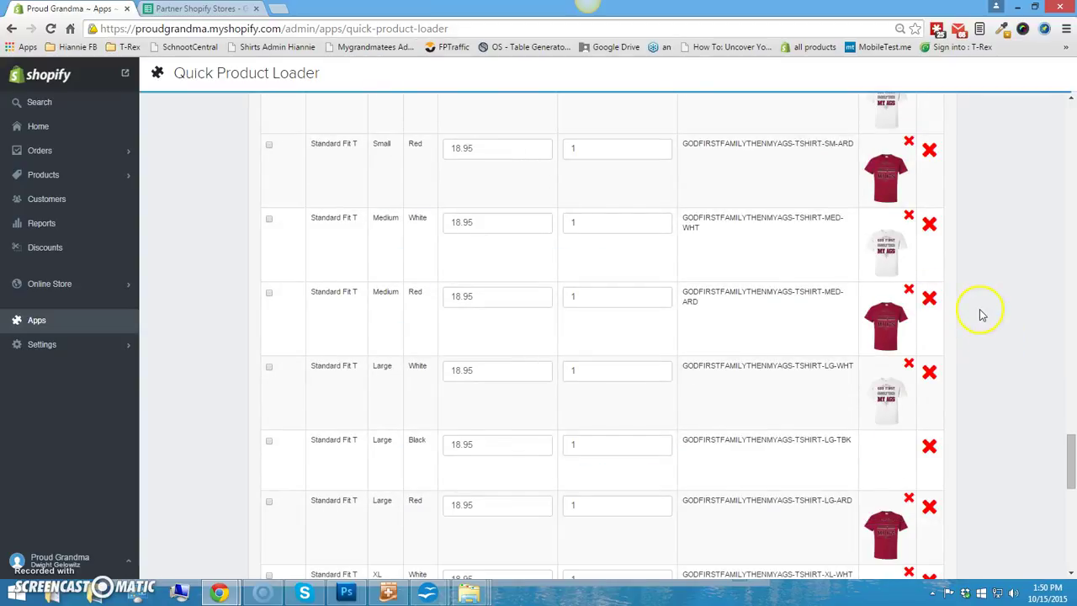
scroll(981, 312, "down", 2)
left_click(930, 312)
key("Return")
Delete the black Standard Fit T variants in XL, 2XL and 3XL.
scroll(976, 316, "down", 2)
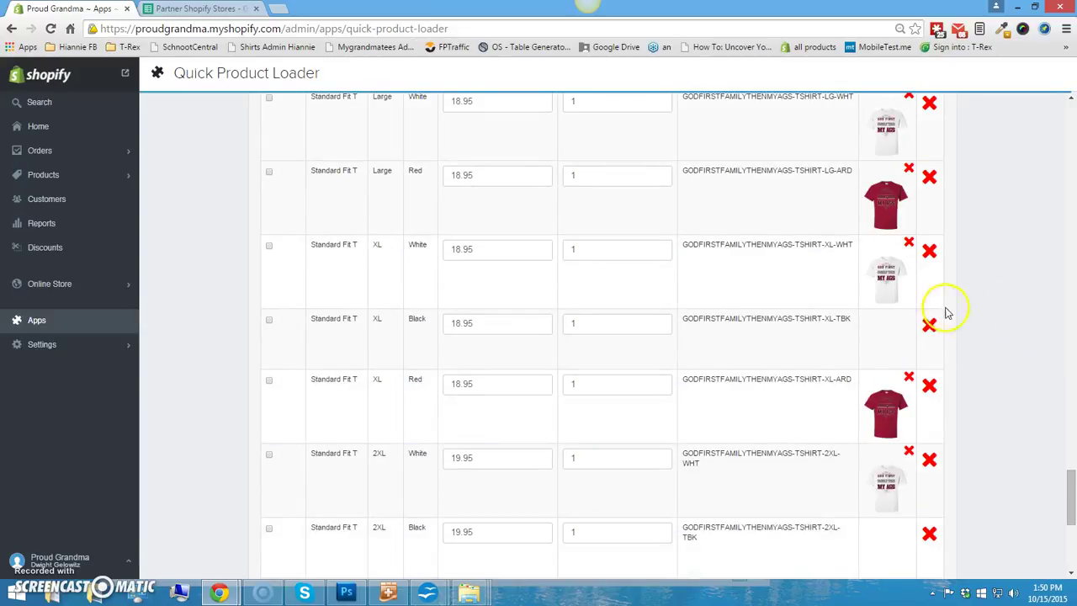
key("Return")
scroll(993, 320, "down", 2)
left_click(929, 337)
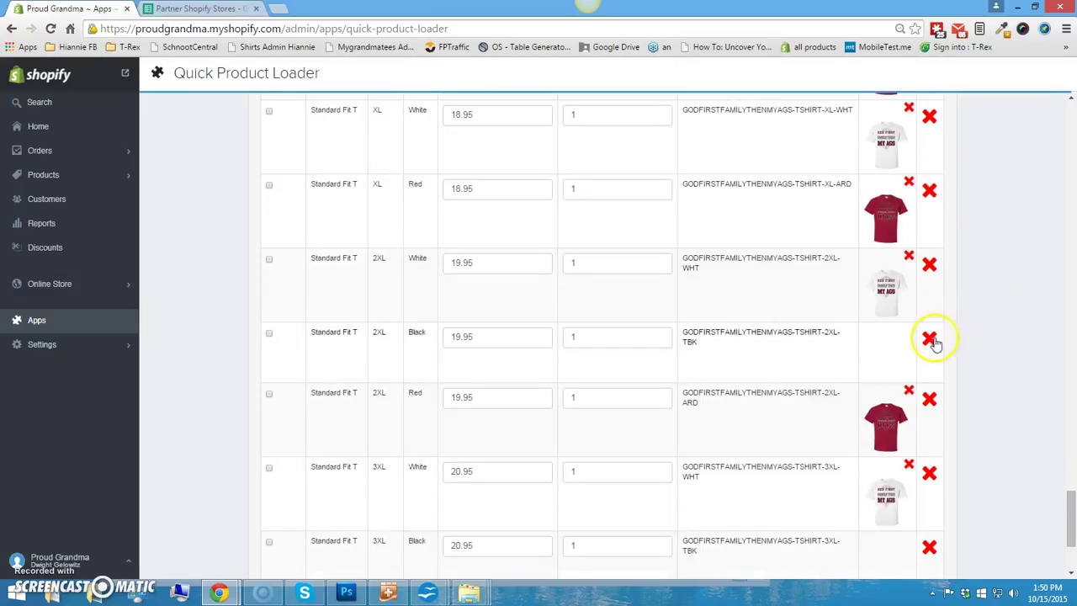
key("Return")
scroll(1017, 326, "down", 2)
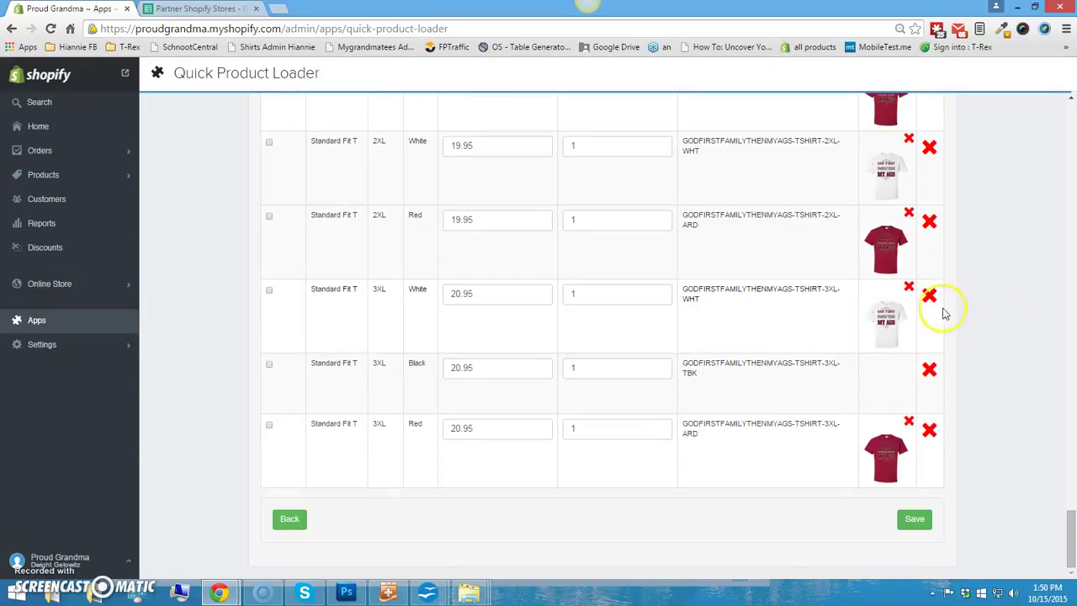
left_click(930, 367)
key("Return")
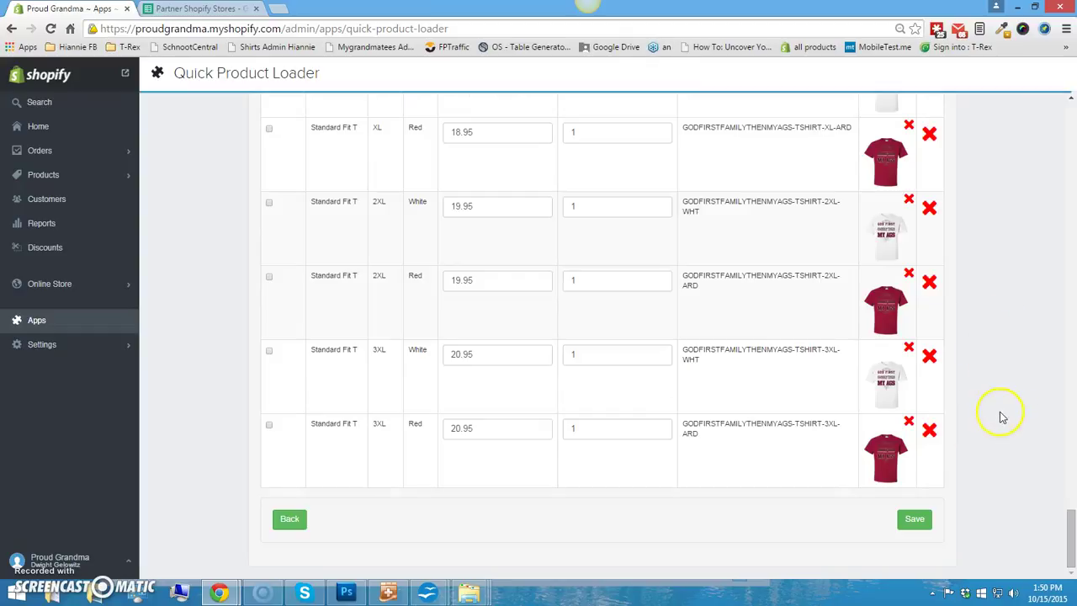
Review the remaining Bella Flowy Tank rows and delete the white 3XL variant.
scroll(1014, 362, "up", 20)
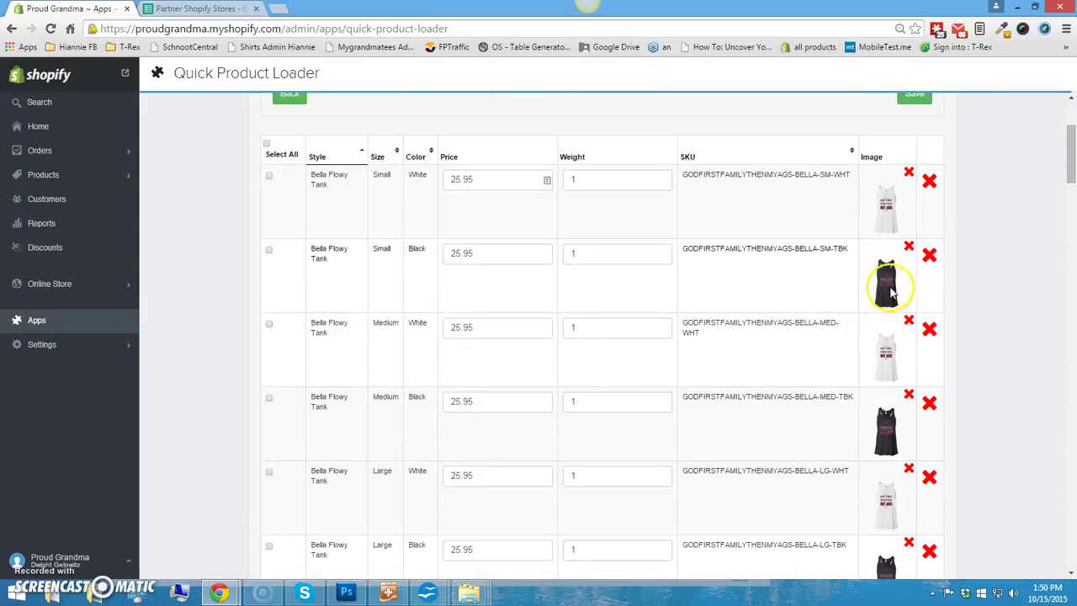
scroll(892, 310, "down", 1)
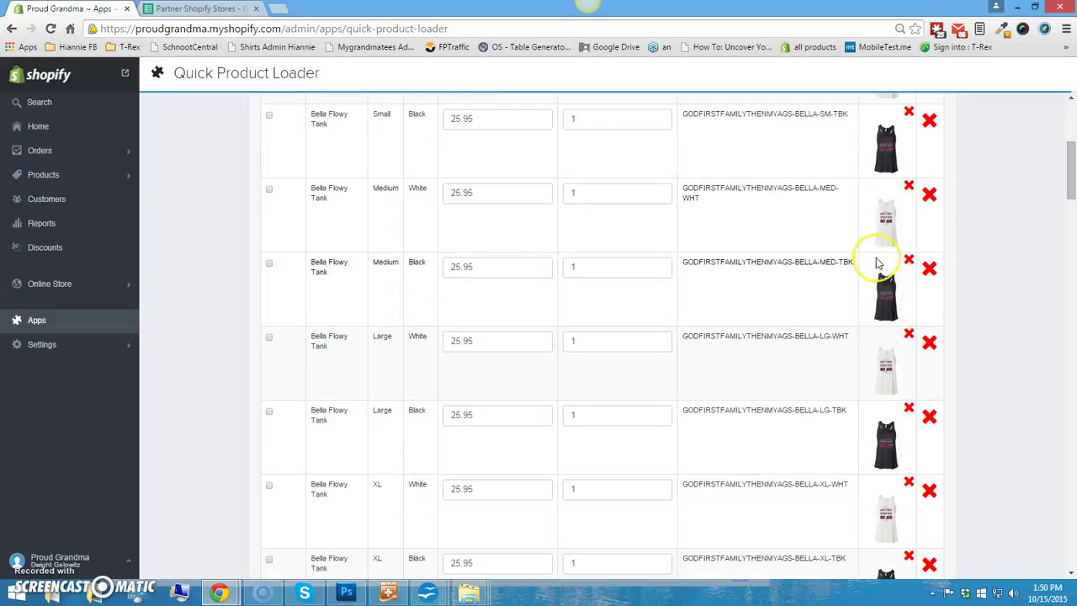
scroll(879, 266, "down", 2)
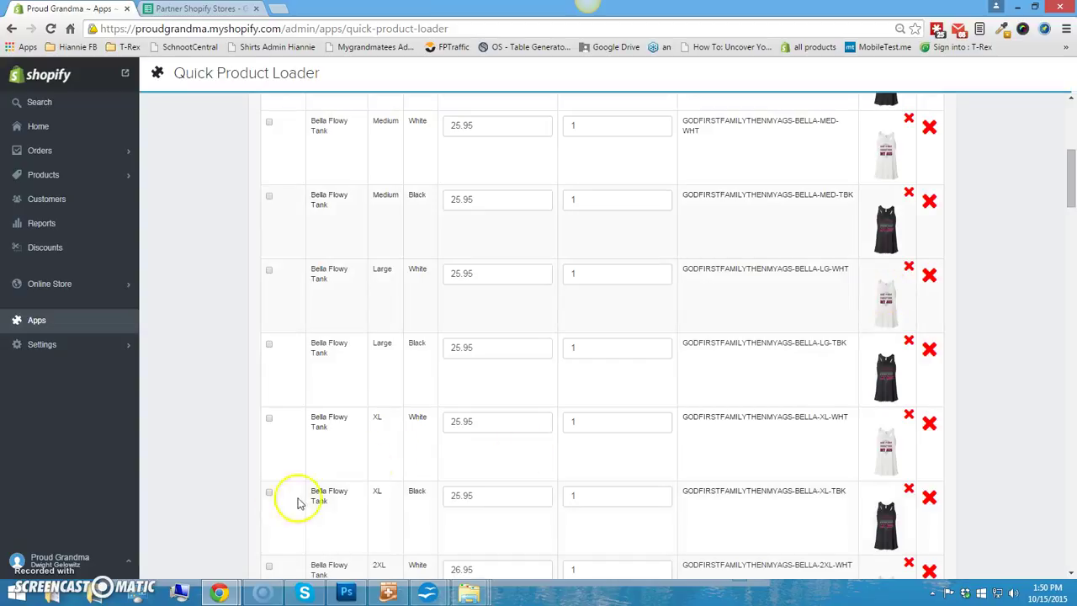
scroll(337, 480, "down", 3)
scroll(376, 486, "down", 1)
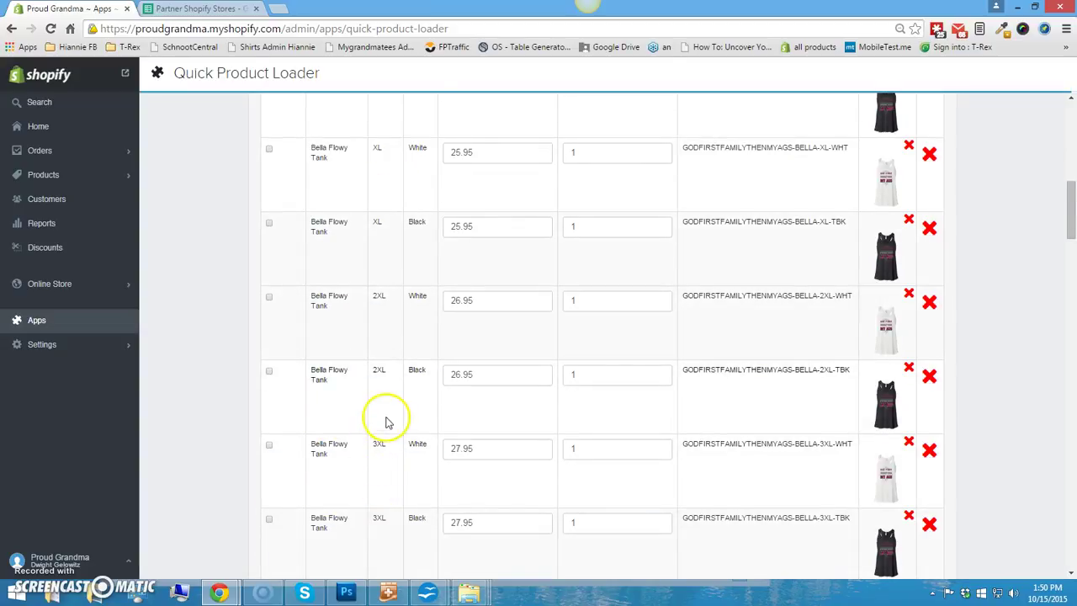
scroll(385, 423, "down", 1)
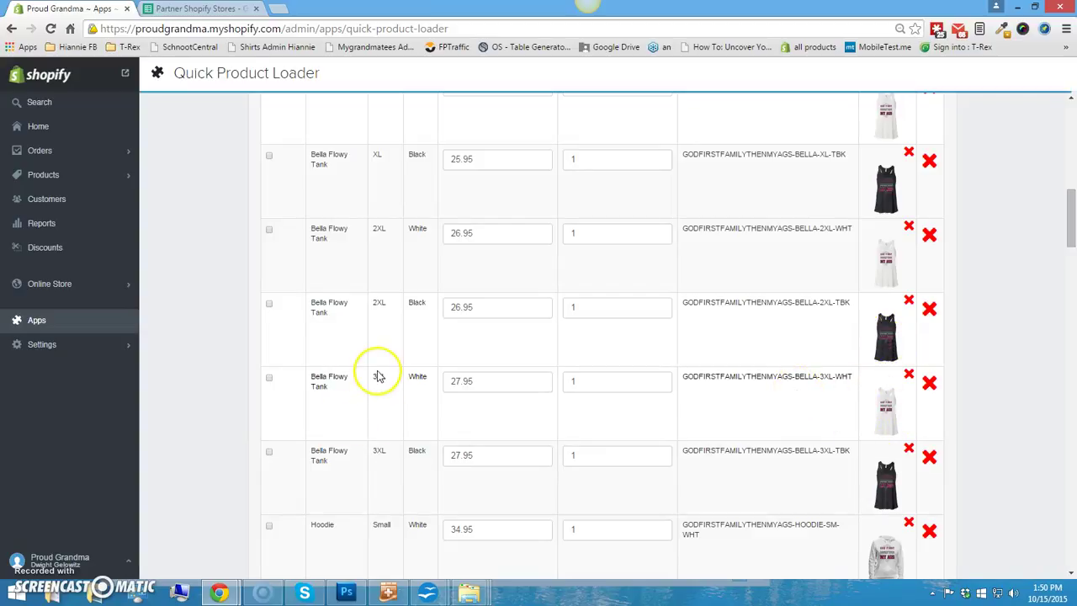
left_click(929, 385)
key("Return")
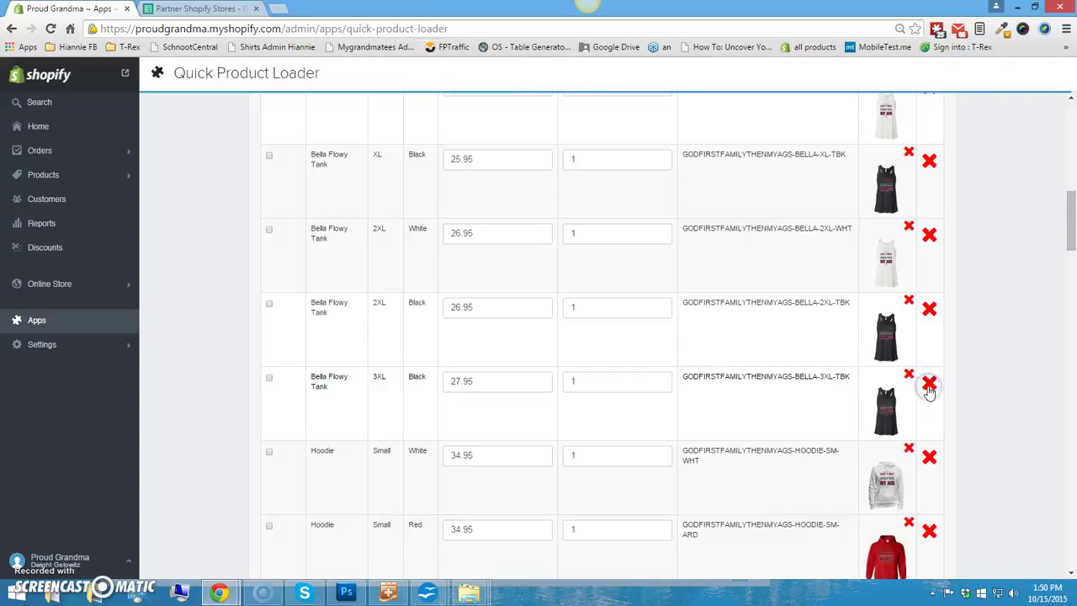
Delete the black 3XL Bella Flowy Tank variant and the white and red 3XL Ladies T variants.
left_click(929, 385)
key("Return")
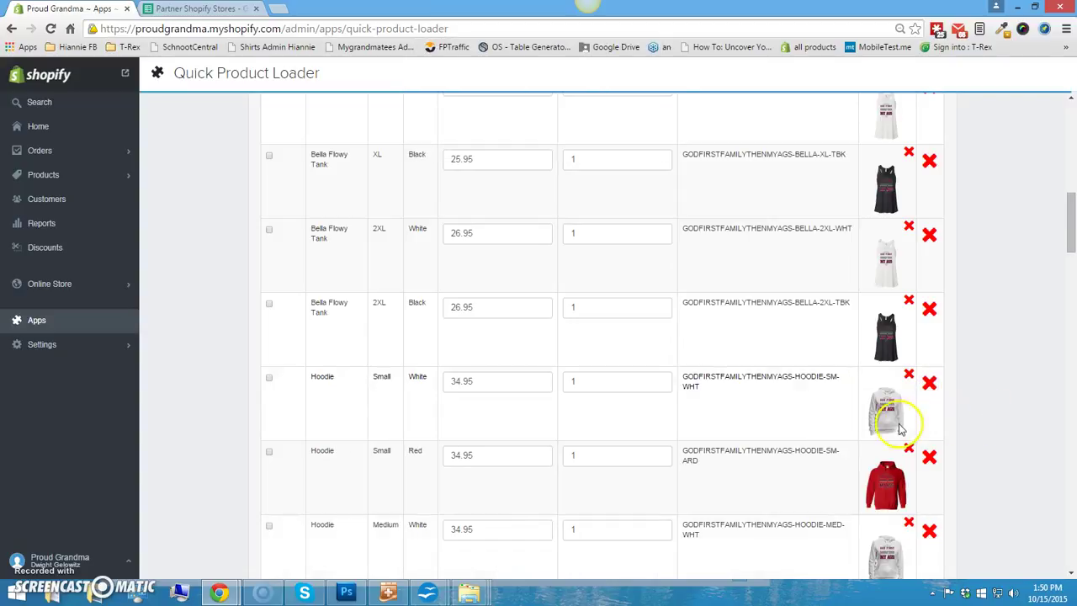
scroll(831, 434, "down", 6)
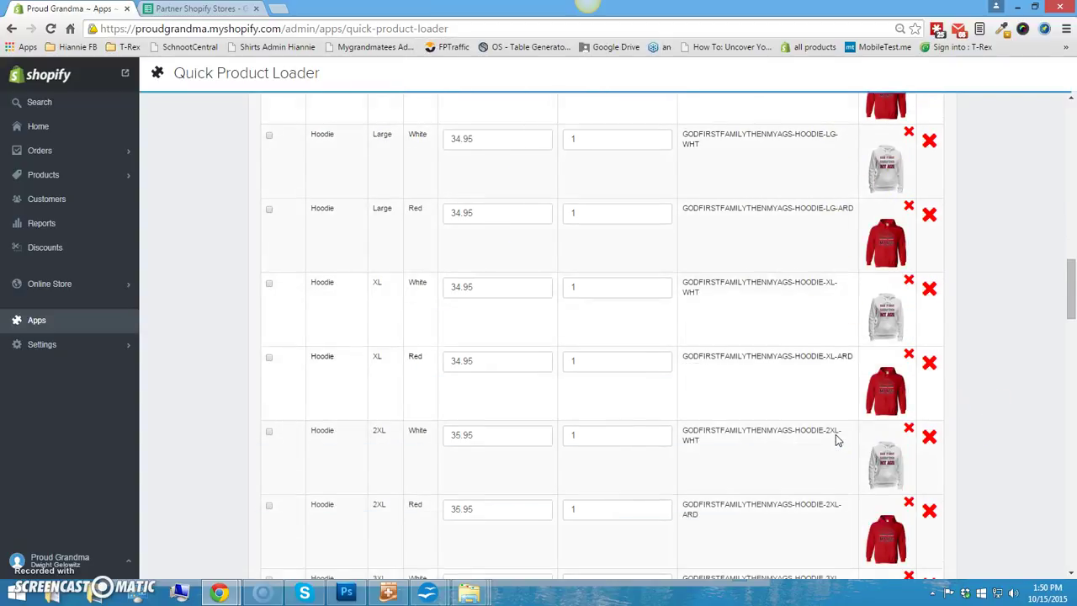
scroll(837, 436, "down", 4)
scroll(887, 432, "down", 1)
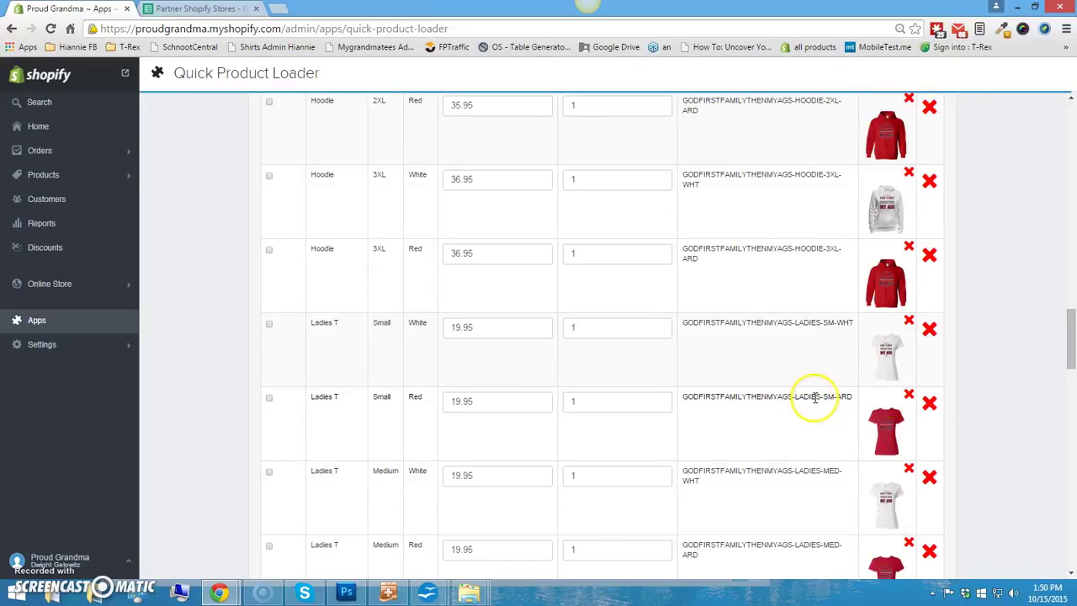
scroll(441, 451, "down", 7)
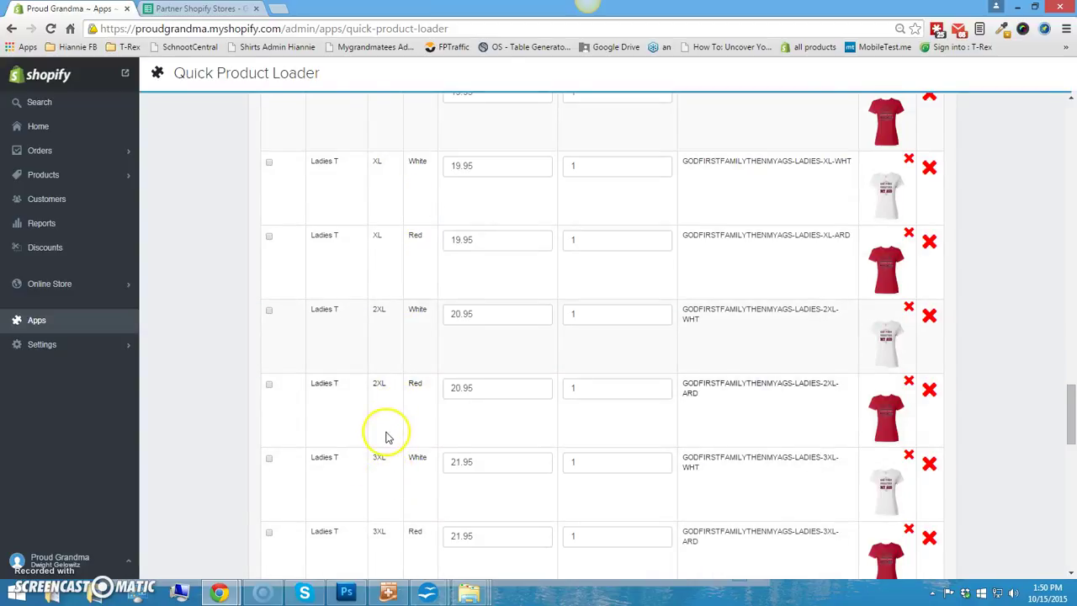
scroll(383, 433, "down", 1)
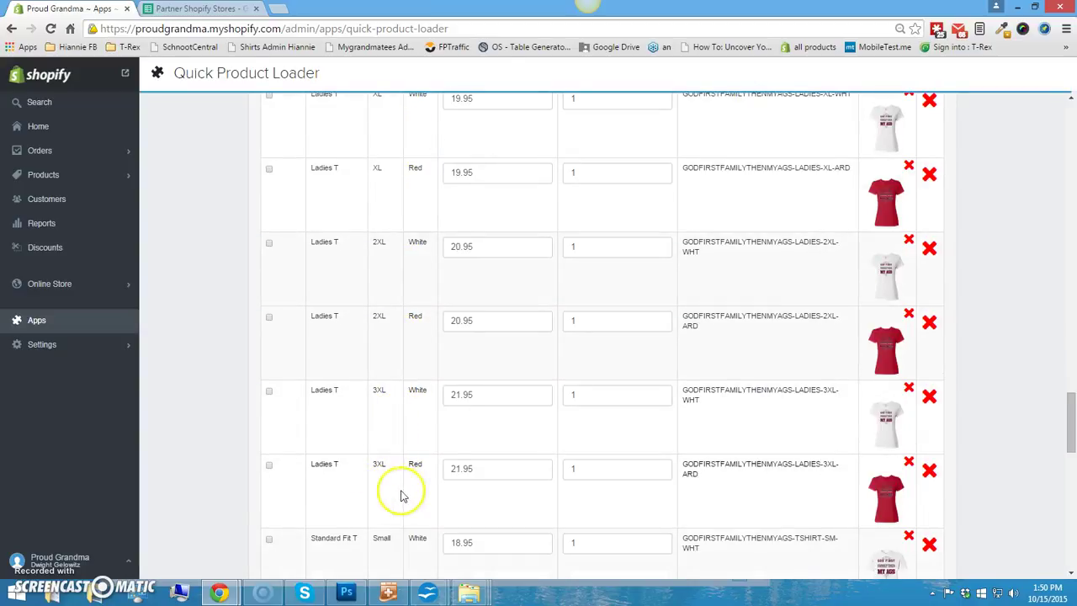
left_click(929, 396)
key("Return")
left_click(929, 397)
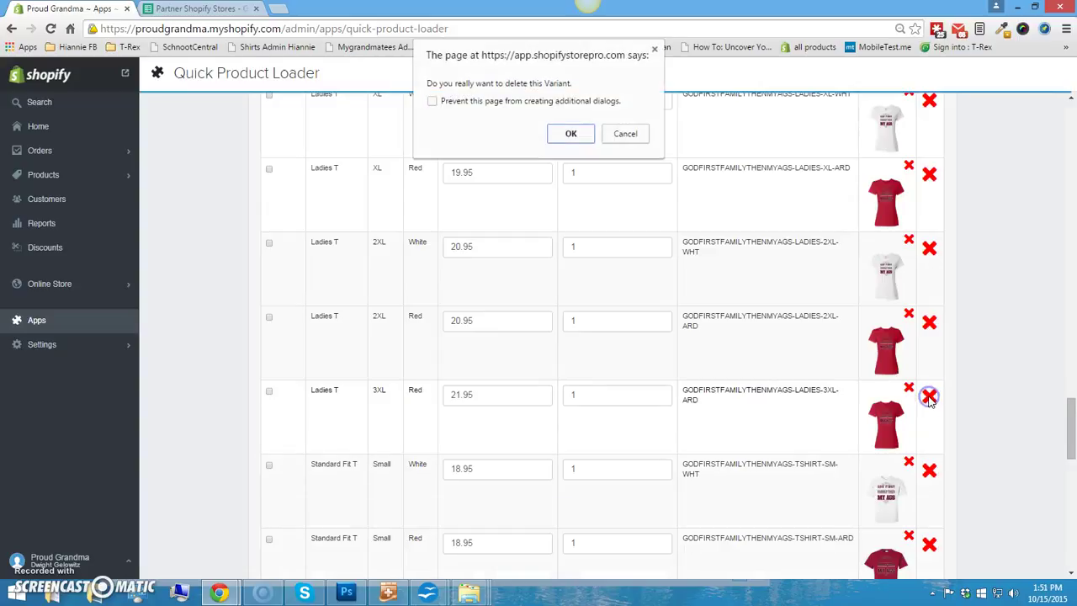
key("Return")
Save the product with its remaining variants and go to the newly created product.
scroll(1003, 437, "down", 5)
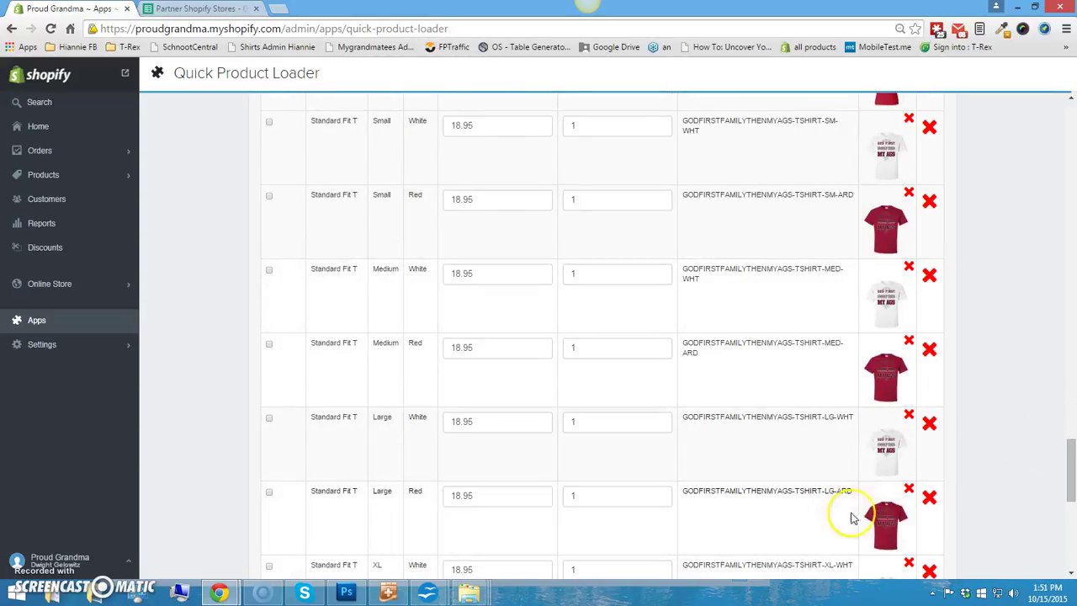
scroll(888, 471, "down", 5)
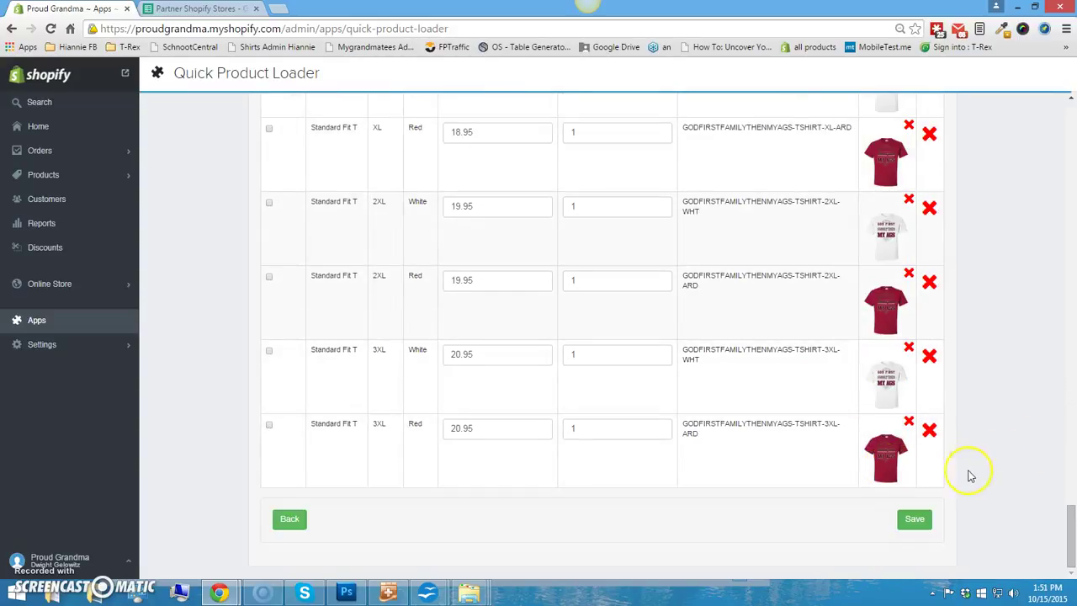
left_click(929, 520)
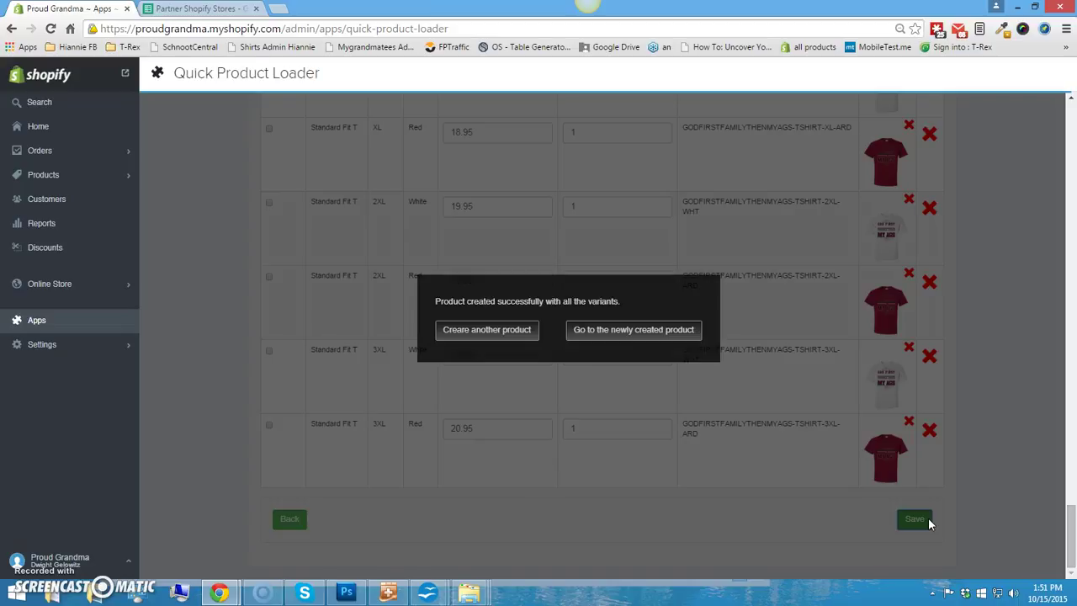
left_click(624, 330)
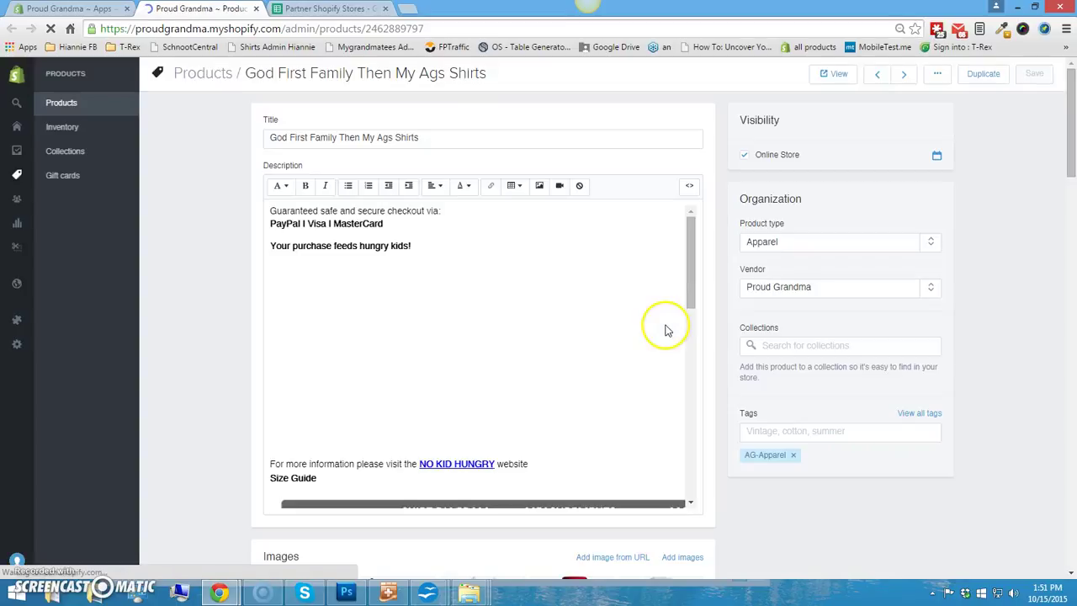
Change the product's vendor to Trexify.
left_click(833, 288)
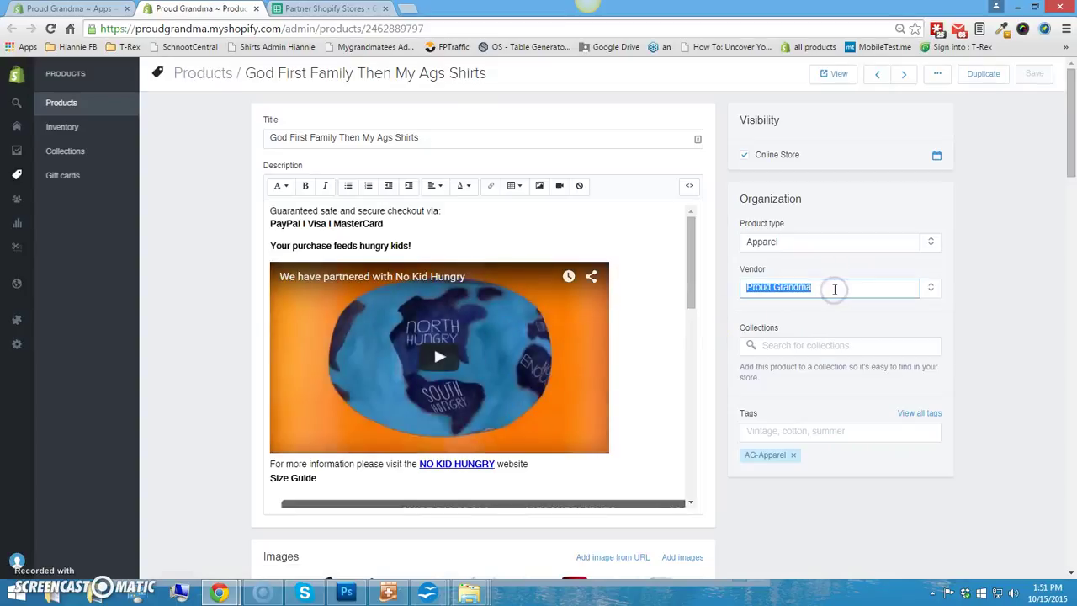
type("Tre")
left_click(763, 335)
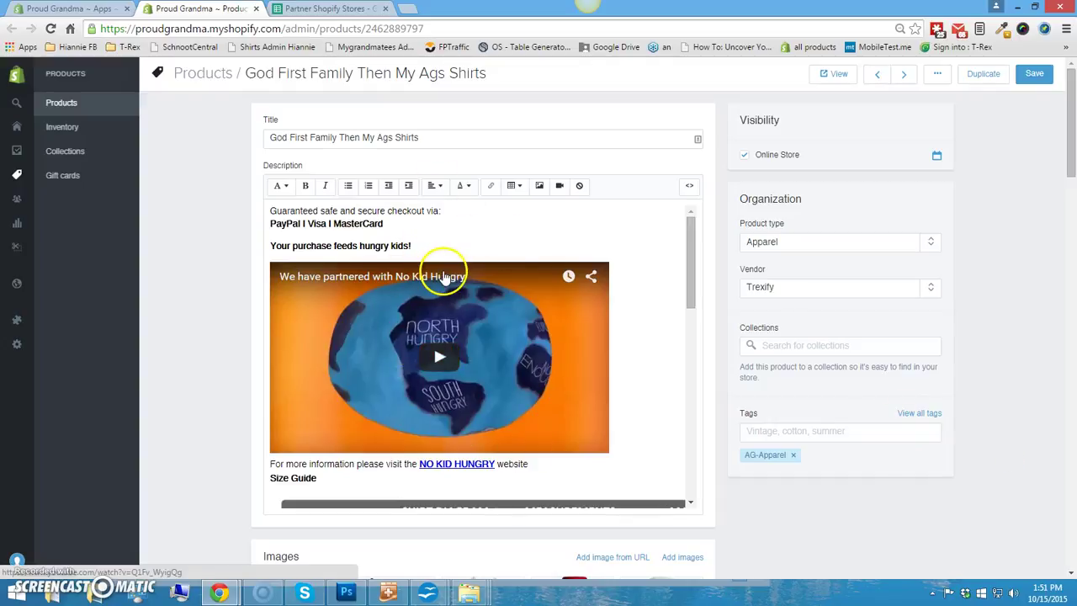
Switch to NoteTab Light and look through the product description templates in descriptions.txt.
left_click(390, 591)
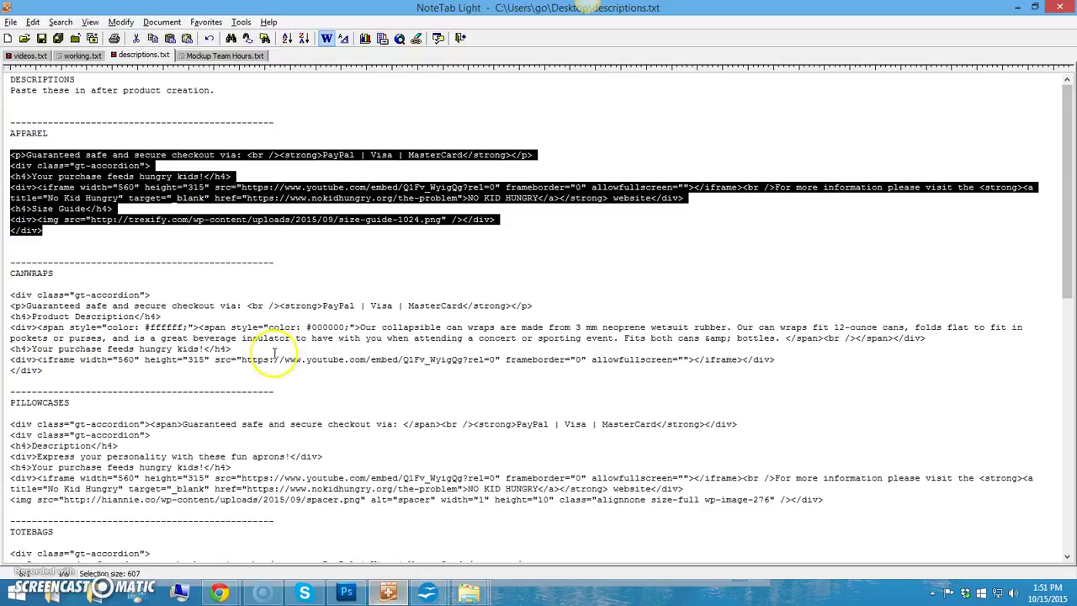
left_click(35, 175)
scroll(48, 314, "down", 3)
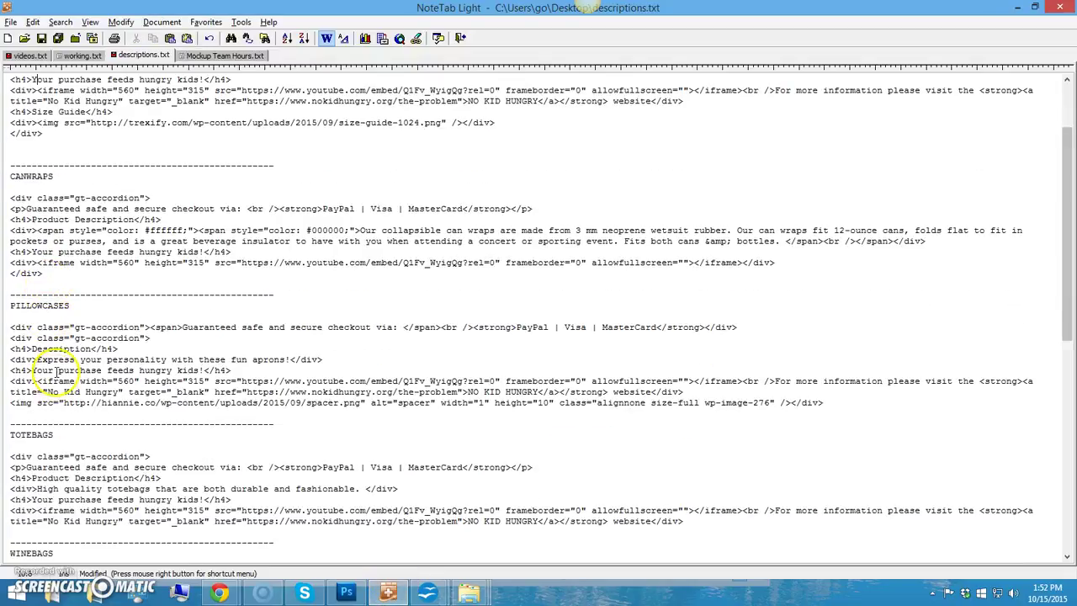
left_click(48, 445)
scroll(103, 365, "up", 3)
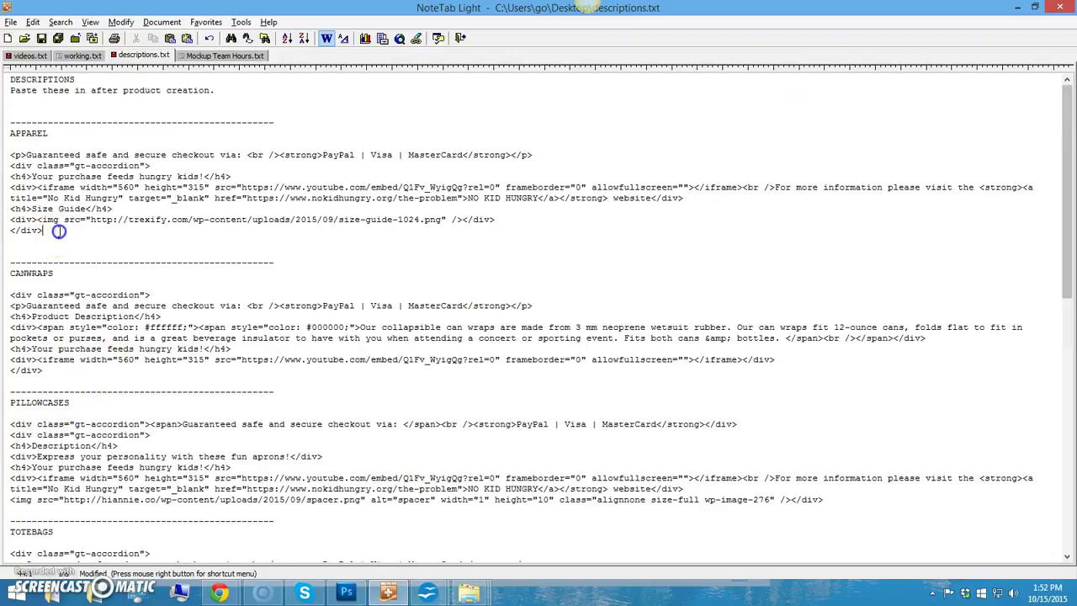
Copy the complete APPAREL description HTML from descriptions.txt and return to the Shopify product page.
left_click_drag(59, 232, 9, 155)
key("ctrl+c")
key("alt+Tab")
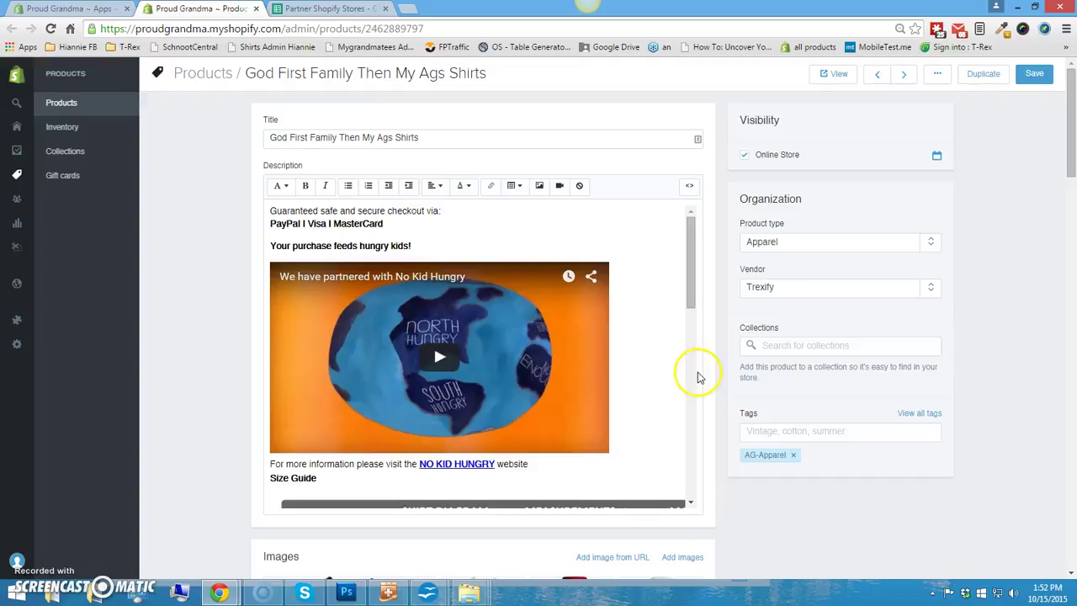
key("alt+Tab")
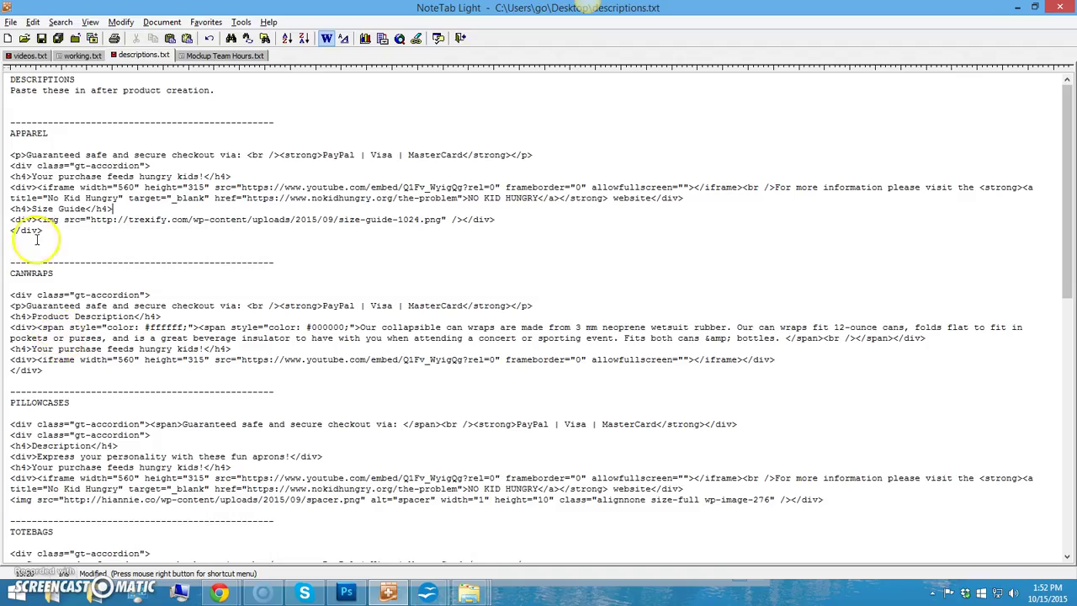
left_click_drag(53, 231, 8, 154)
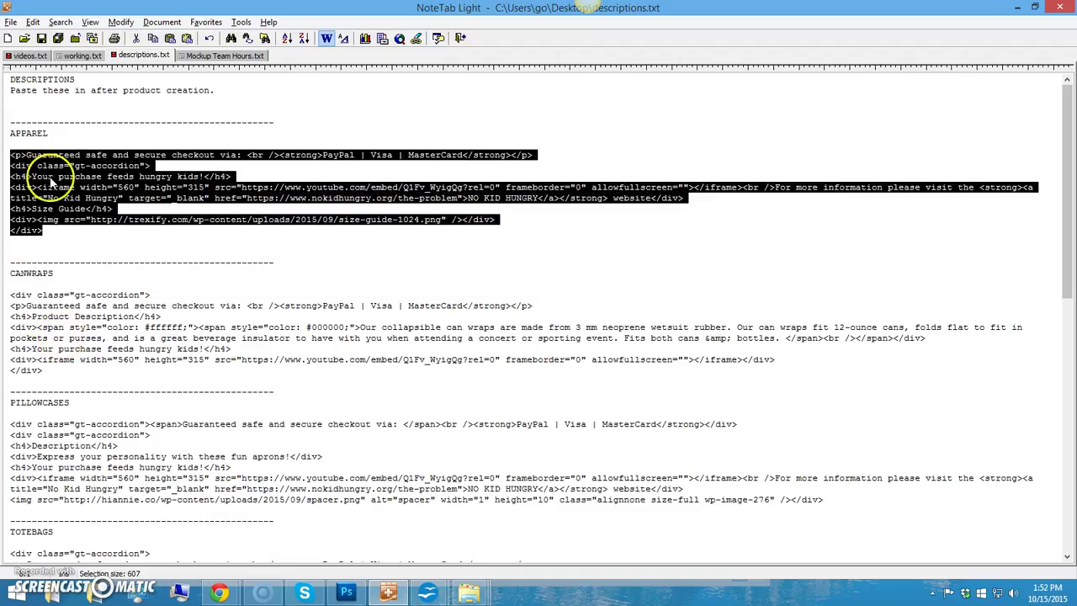
right_click(51, 179)
left_click(80, 242)
key("alt+Tab")
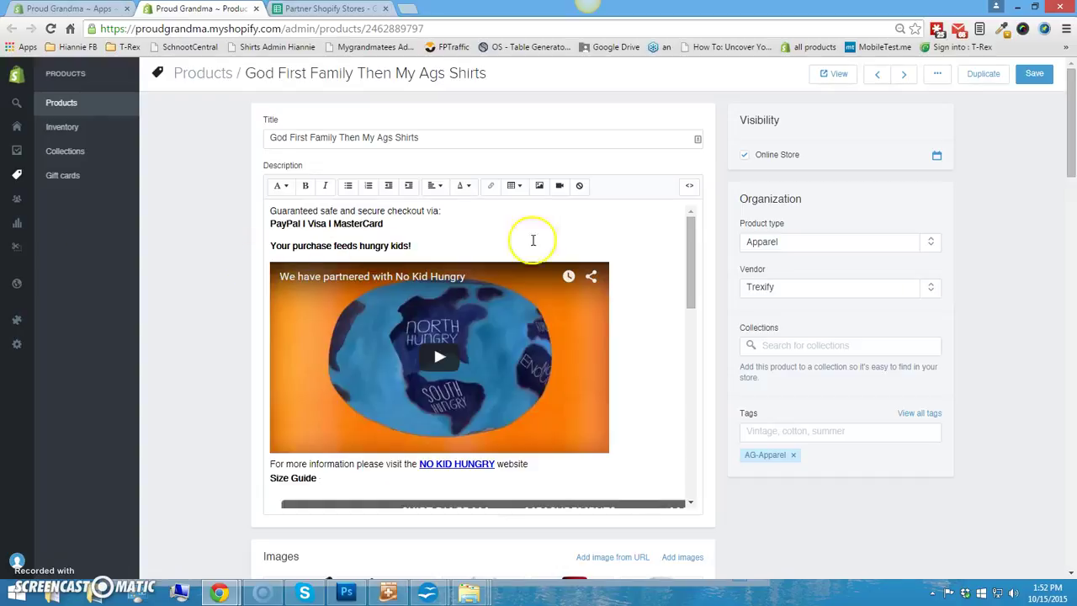
Replace the product description's HTML source with the copied apparel code, return to the formatted view and save the product.
left_click(692, 192)
left_click(581, 292)
key("ctrl+a")
key("ctrl+v")
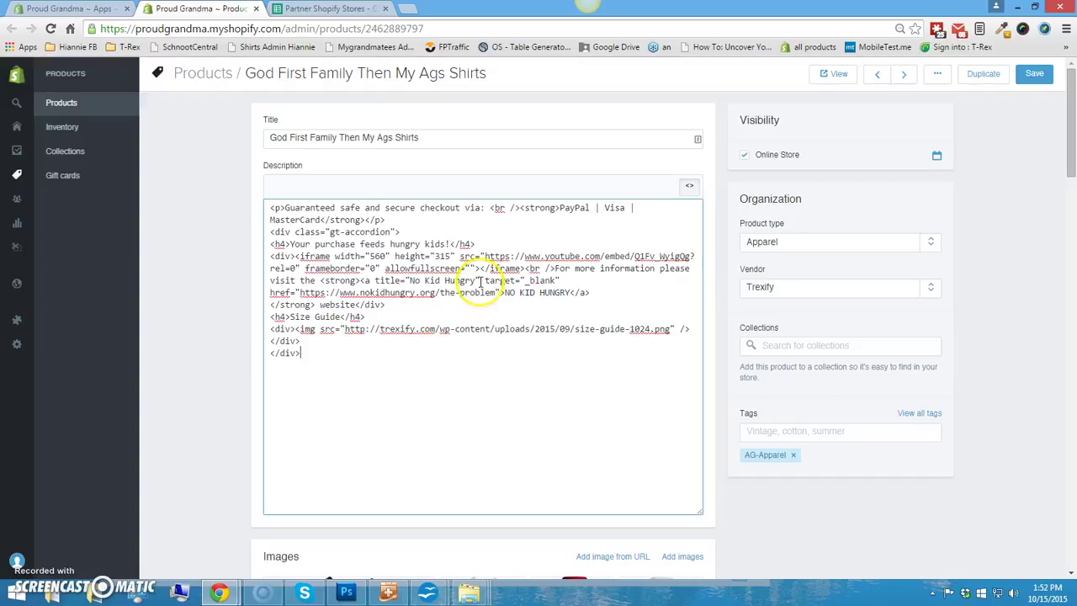
left_click(689, 187)
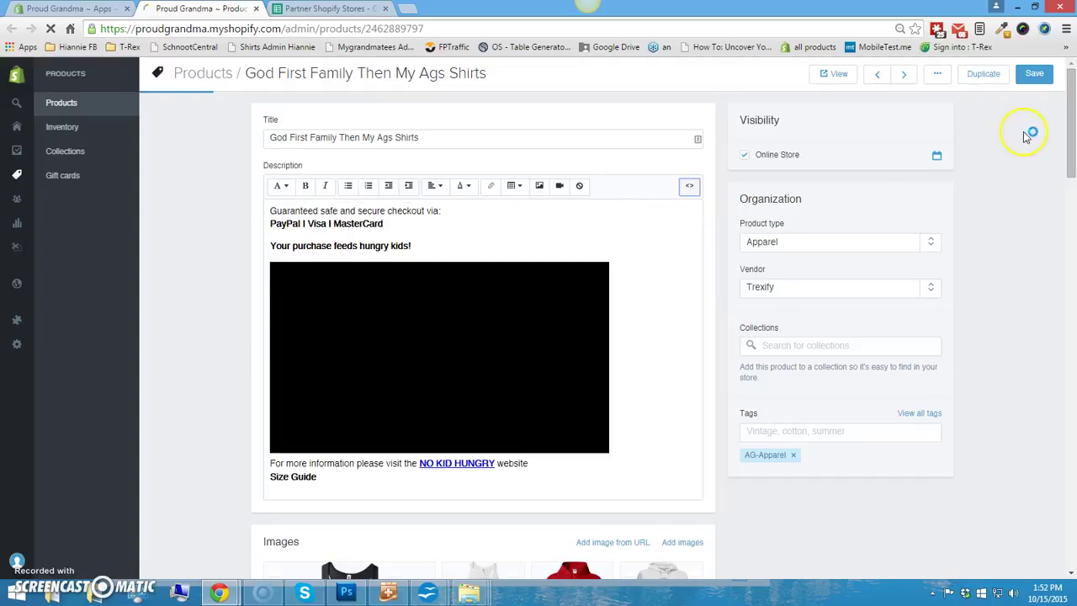
left_click(1037, 75)
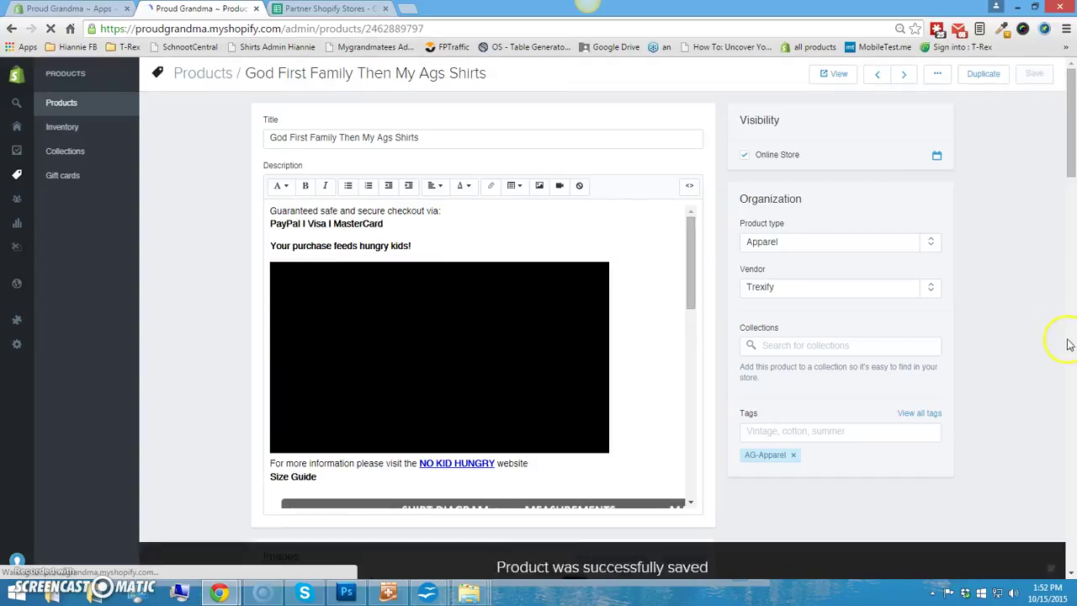
Show all product images and move the red Ladies T image to first place and the white Ladies T image to second.
scroll(1026, 319, "down", 1)
scroll(1026, 319, "down", 4)
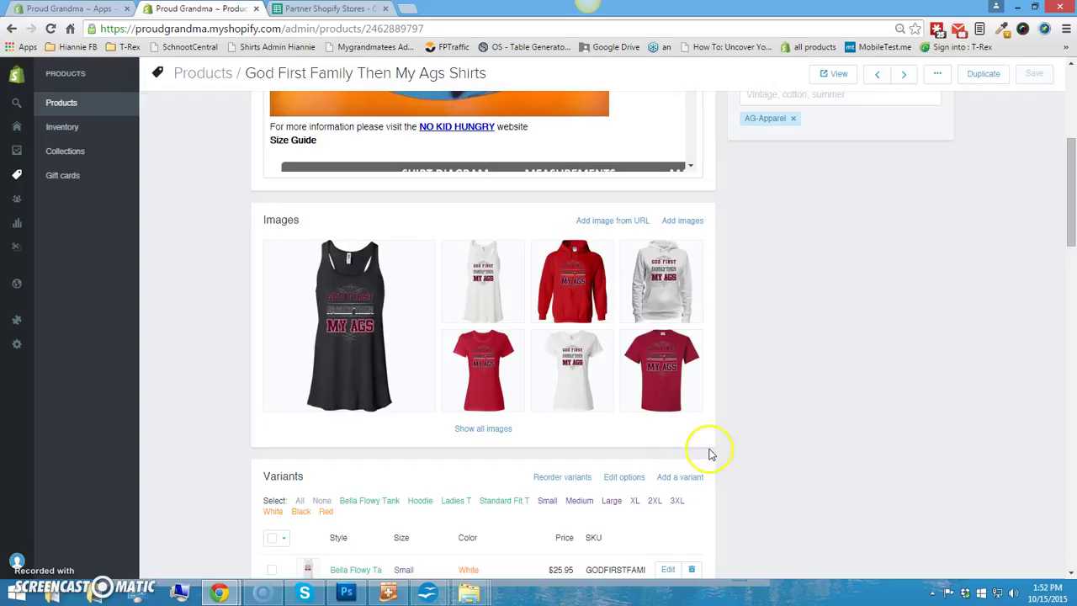
left_click(484, 431)
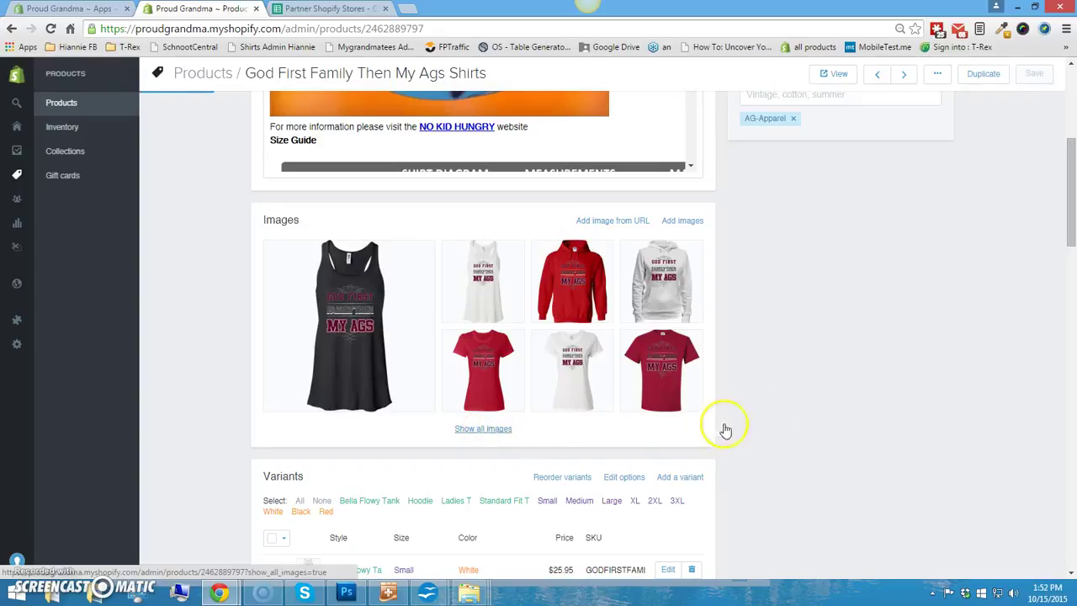
scroll(760, 401, "down", 1)
mouse_move(320, 389)
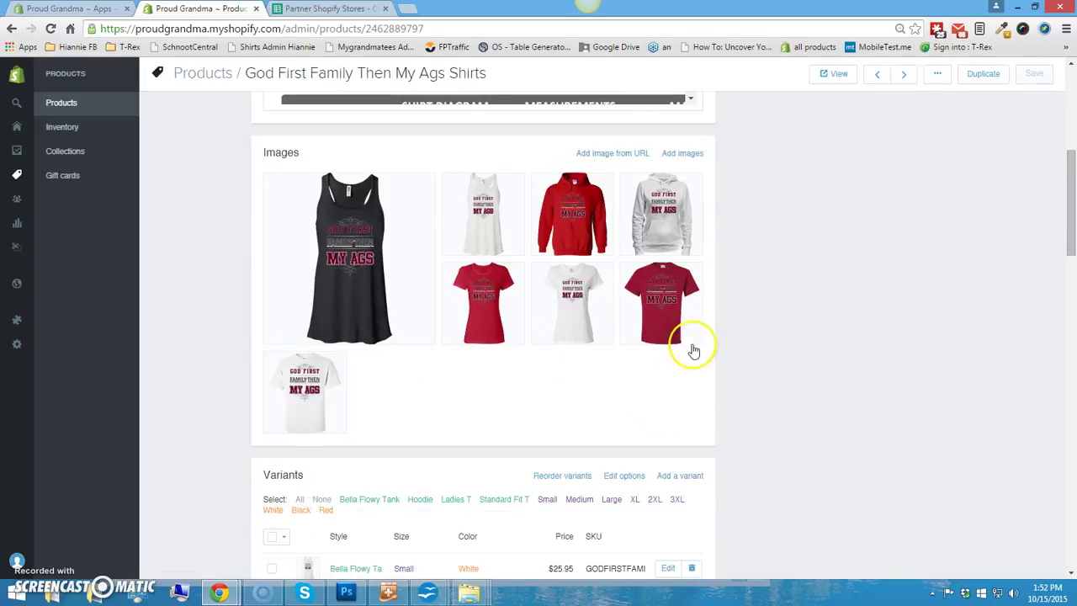
mouse_move(482, 299)
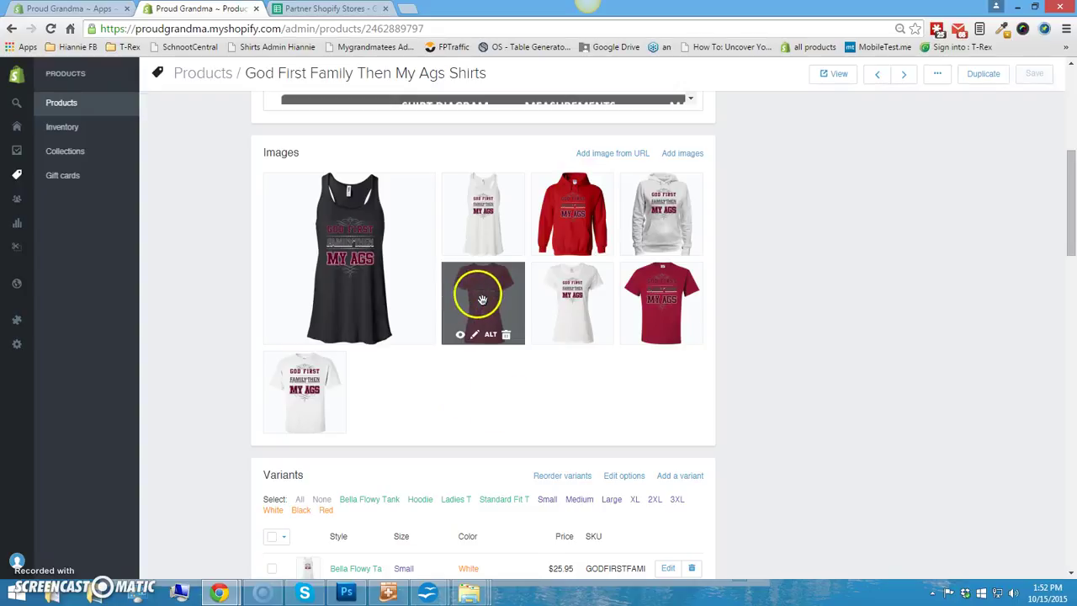
left_click_drag(487, 299, 337, 227)
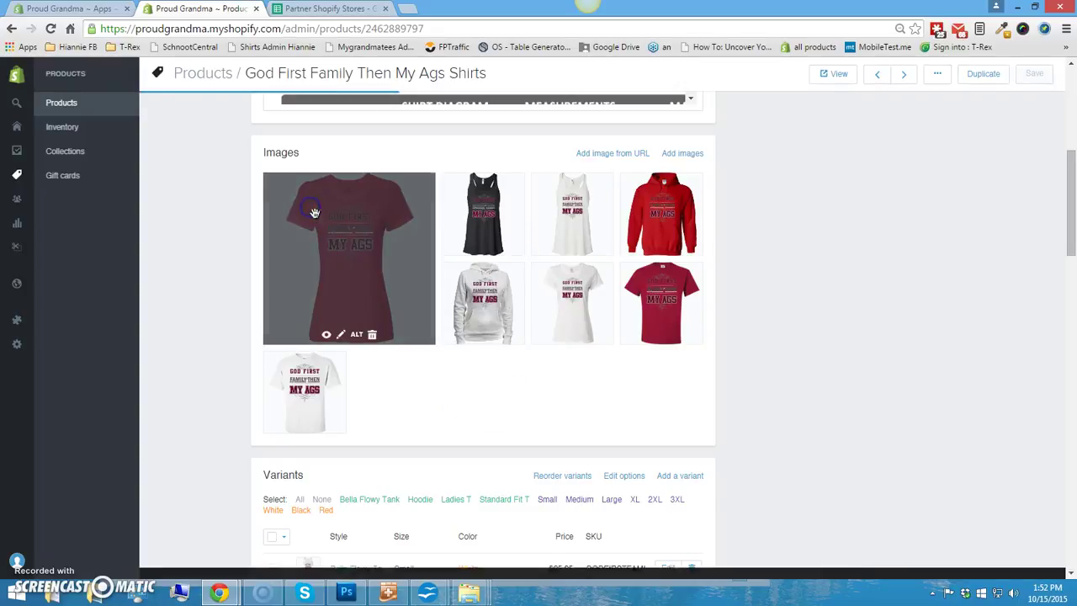
left_click_drag(569, 303, 470, 210)
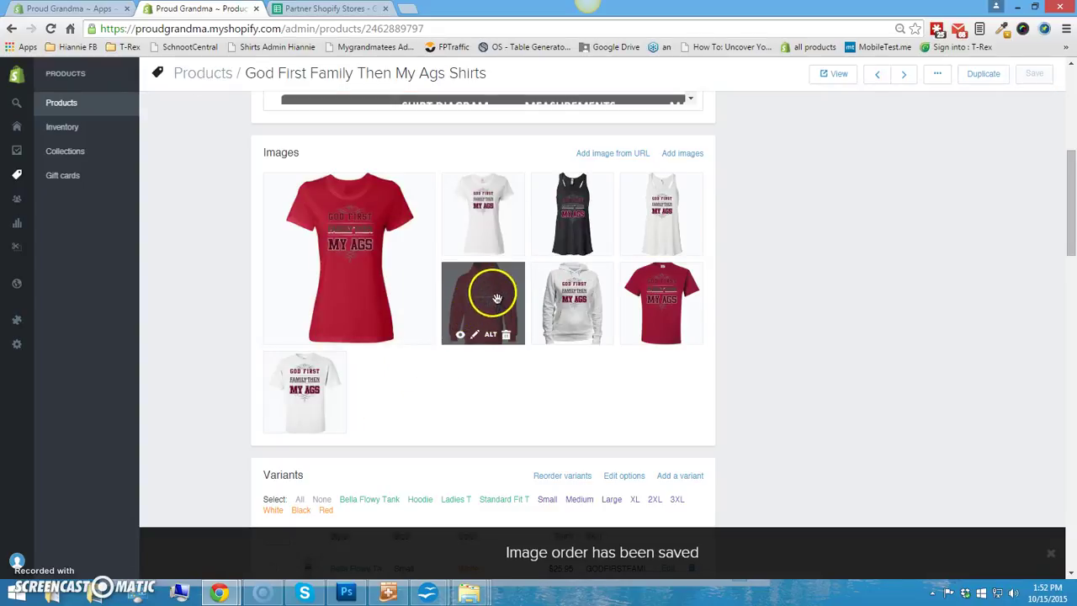
Move the red and white hoodie images, followed by the red and white Standard Fit T images, ahead of the tank images.
left_click_drag(479, 301, 571, 208)
left_click_drag(561, 284, 661, 194)
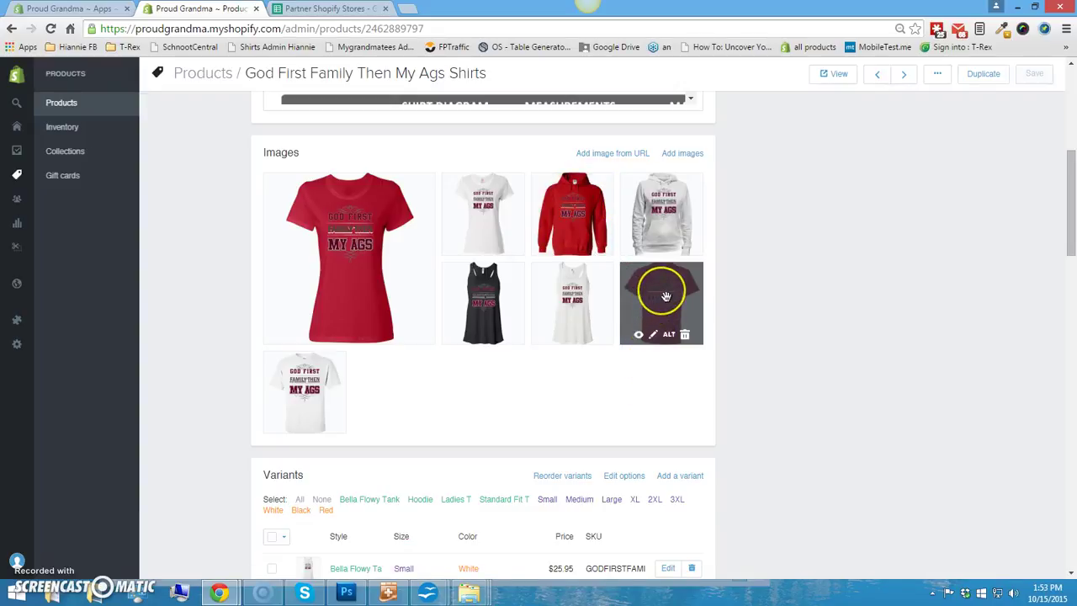
left_click_drag(666, 296, 480, 308)
left_click_drag(321, 396, 581, 299)
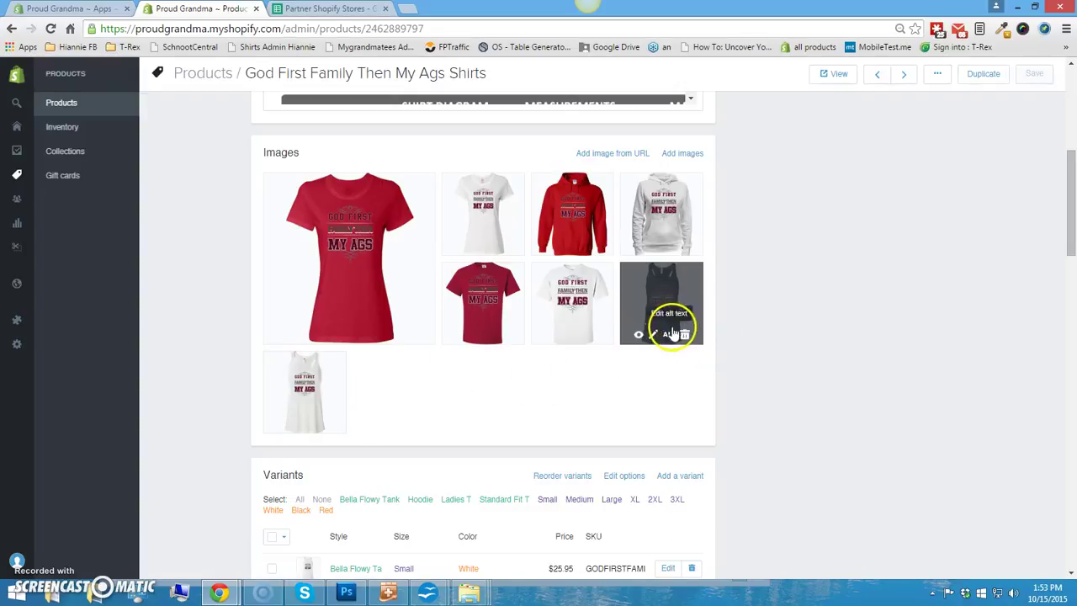
Reorder the variant styles as Ladies T, Hoodie, Standard Fit T, Bella Flowy Tank and the colors as Red, White, Black, and save the order.
mouse_move(509, 349)
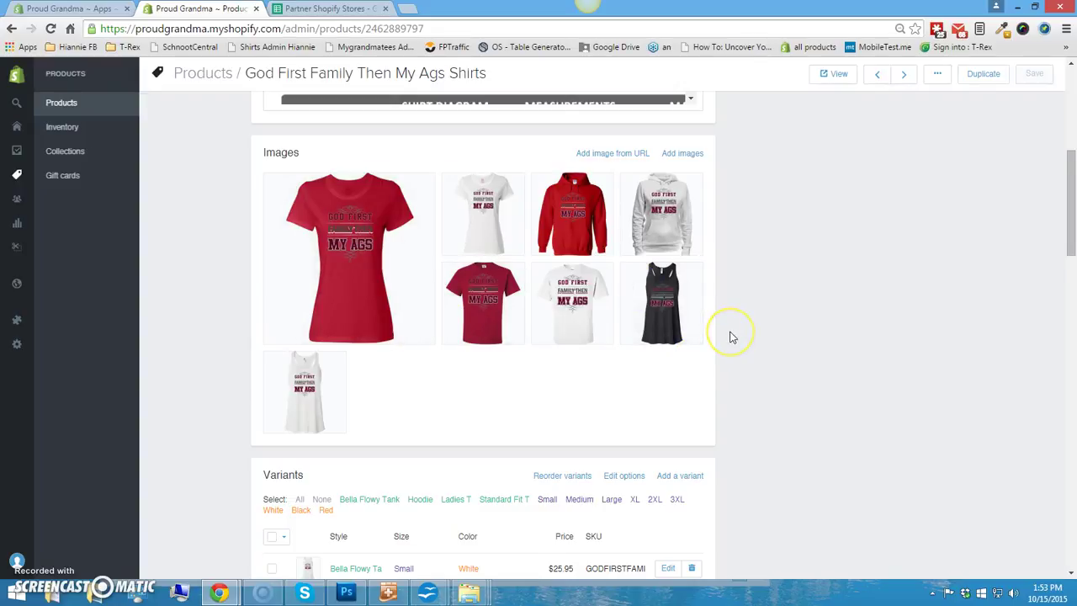
scroll(731, 335, "down", 1)
mouse_move(358, 188)
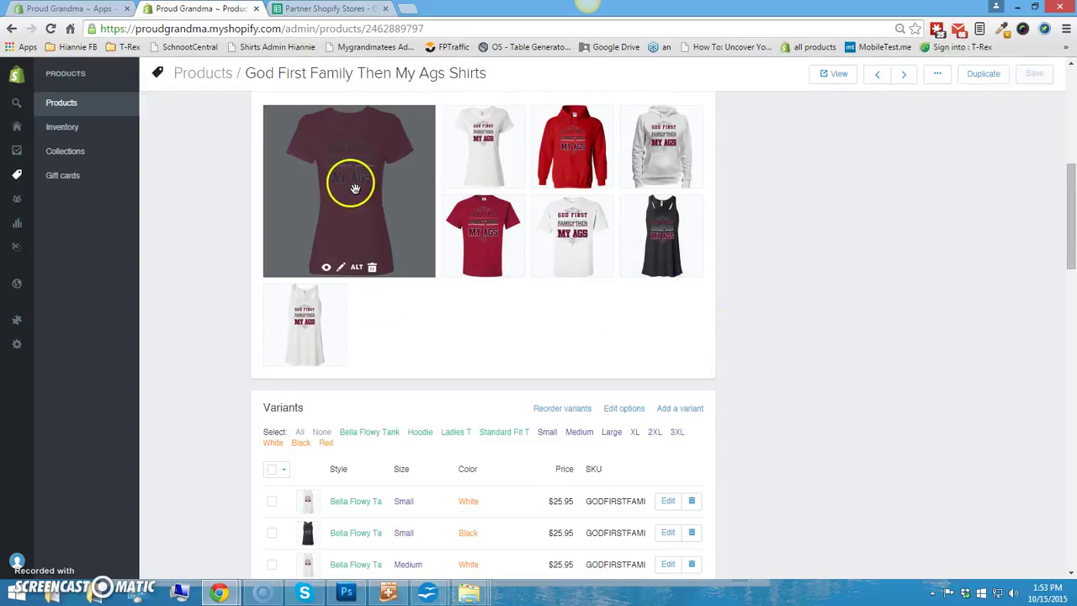
mouse_move(548, 149)
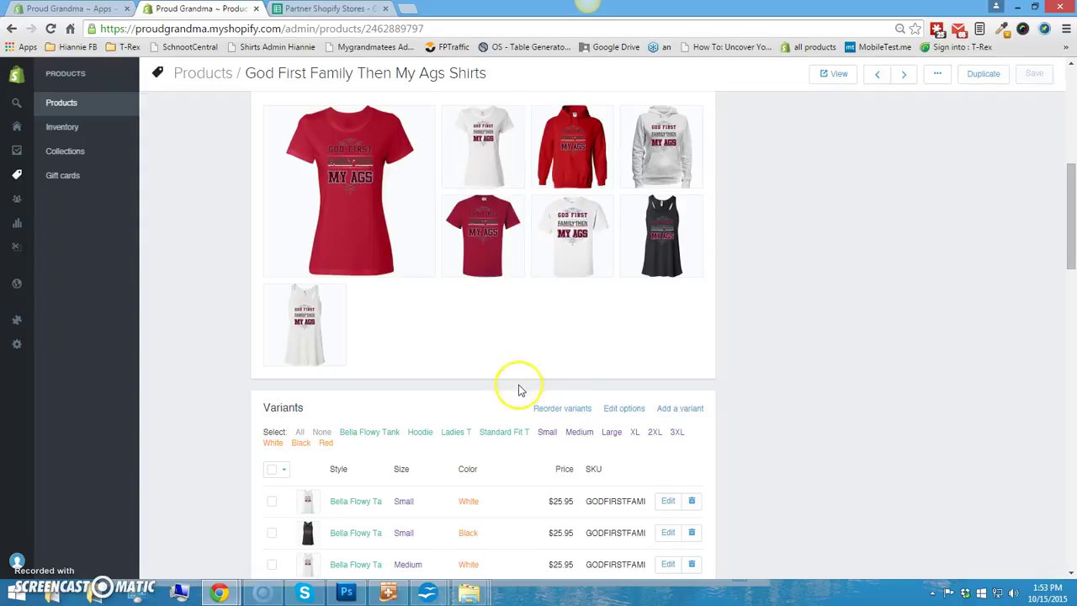
left_click(562, 411)
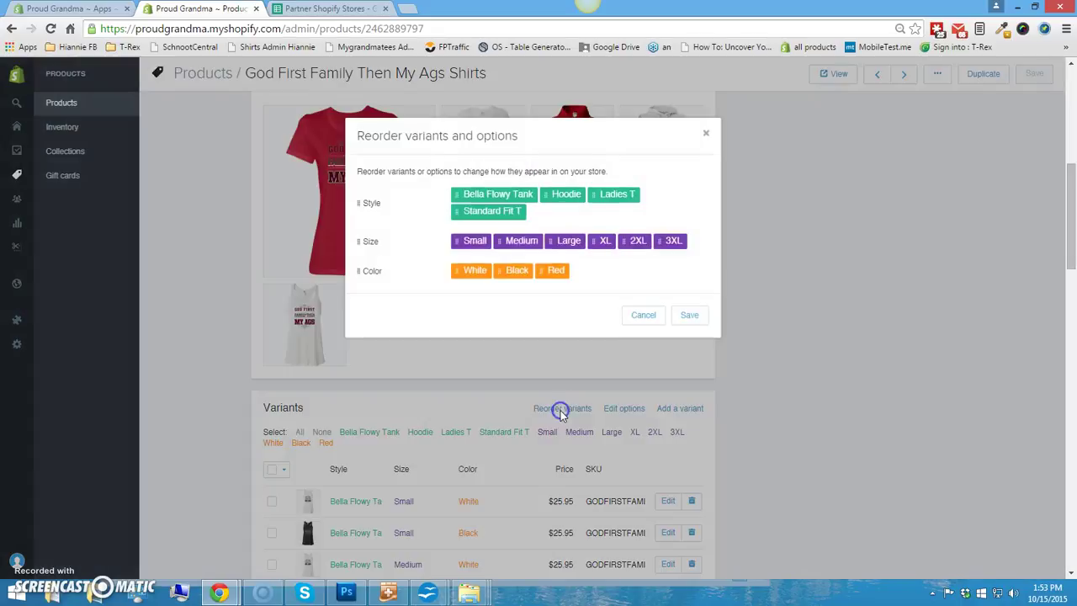
left_click_drag(597, 200, 467, 195)
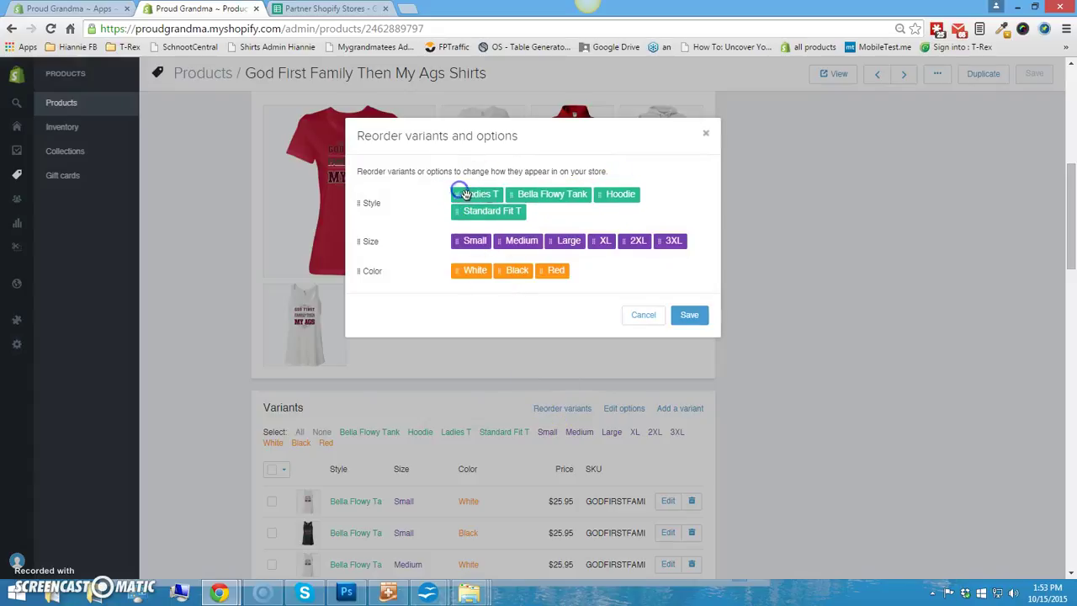
left_click_drag(619, 194, 553, 193)
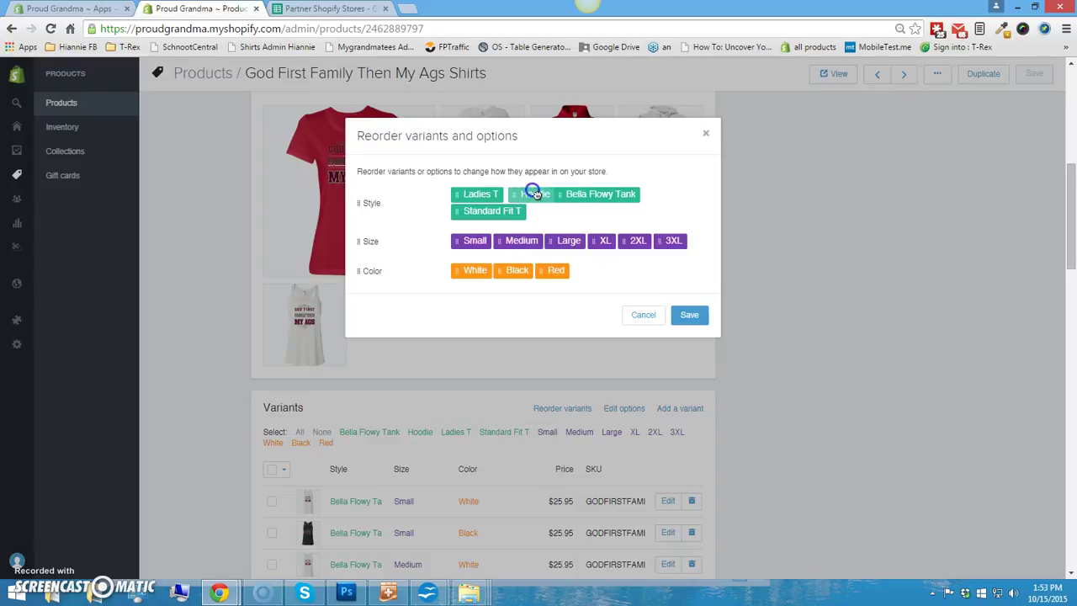
left_click_drag(473, 212, 567, 194)
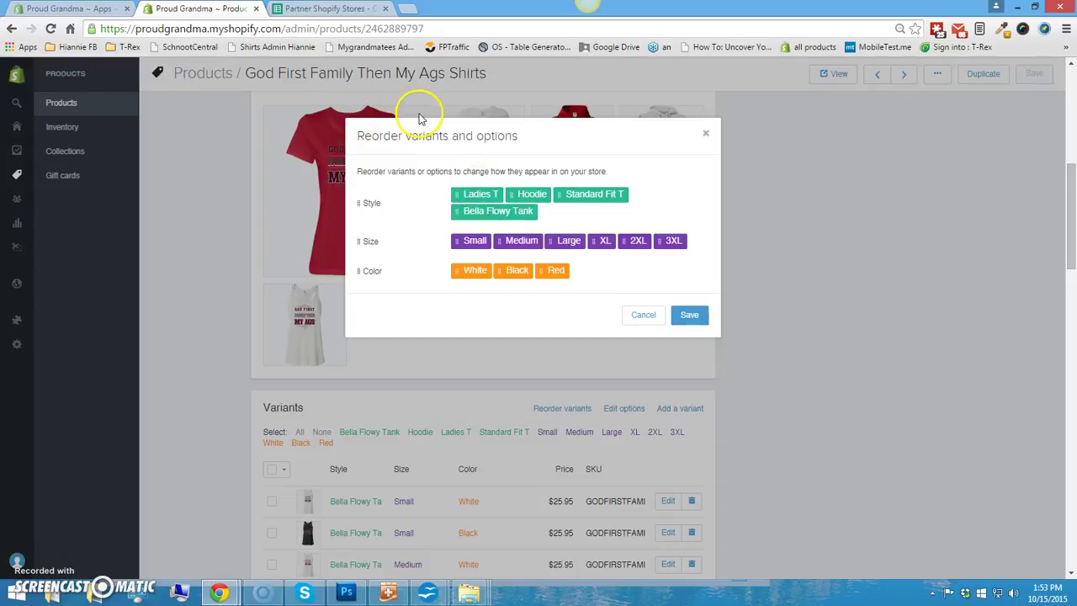
left_click_drag(551, 270, 459, 286)
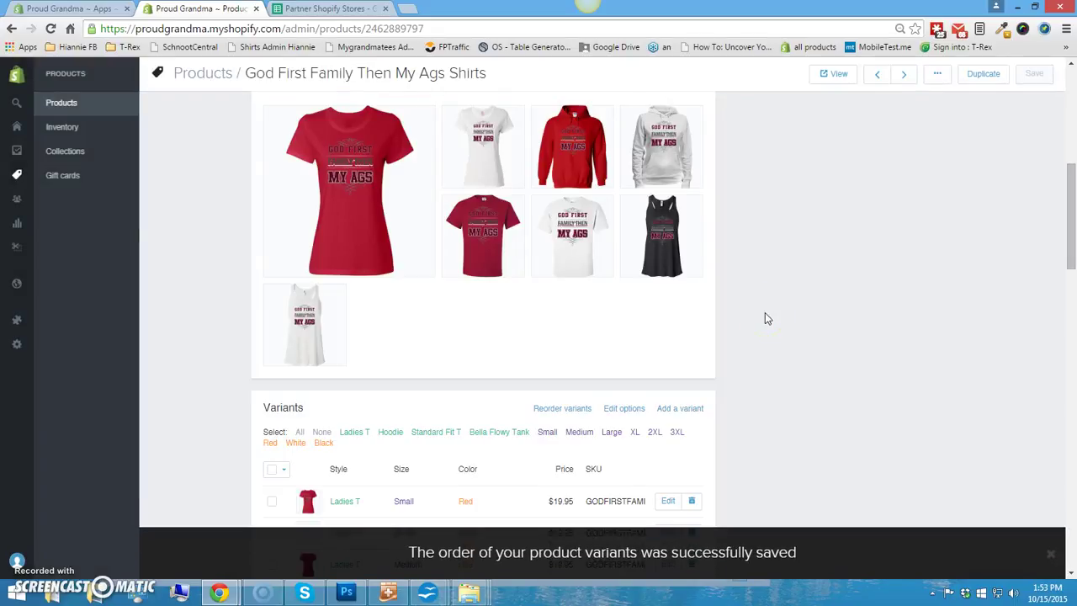
scroll(783, 251, "down", 1)
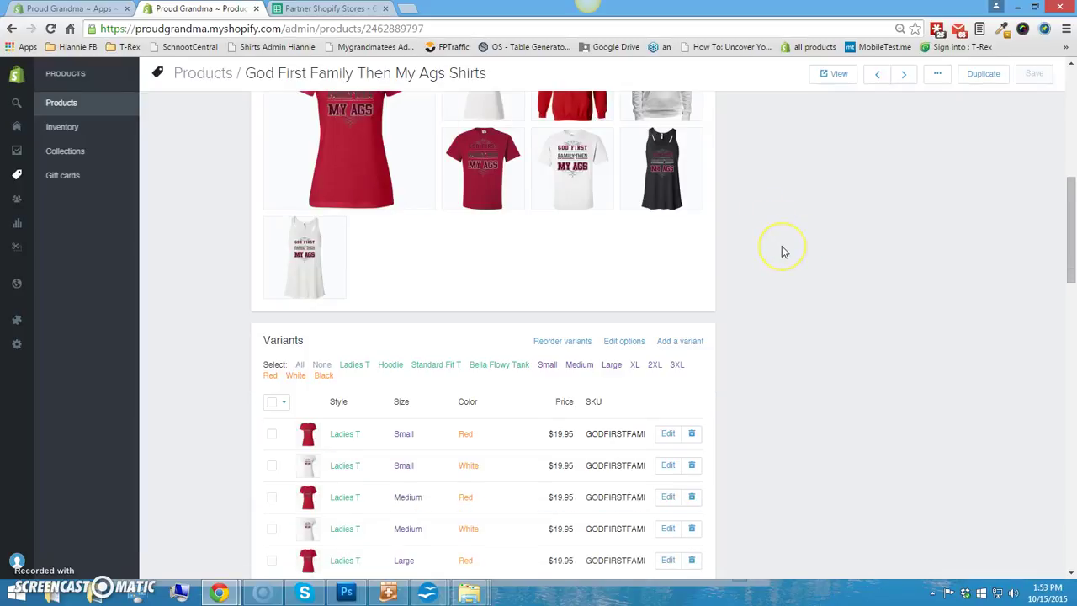
Copy the URL of the w-1.png artwork from the Trexify media library and return to the Shopify product page.
key("alt+Tab")
key("alt+Tab")
key("alt+Tab")
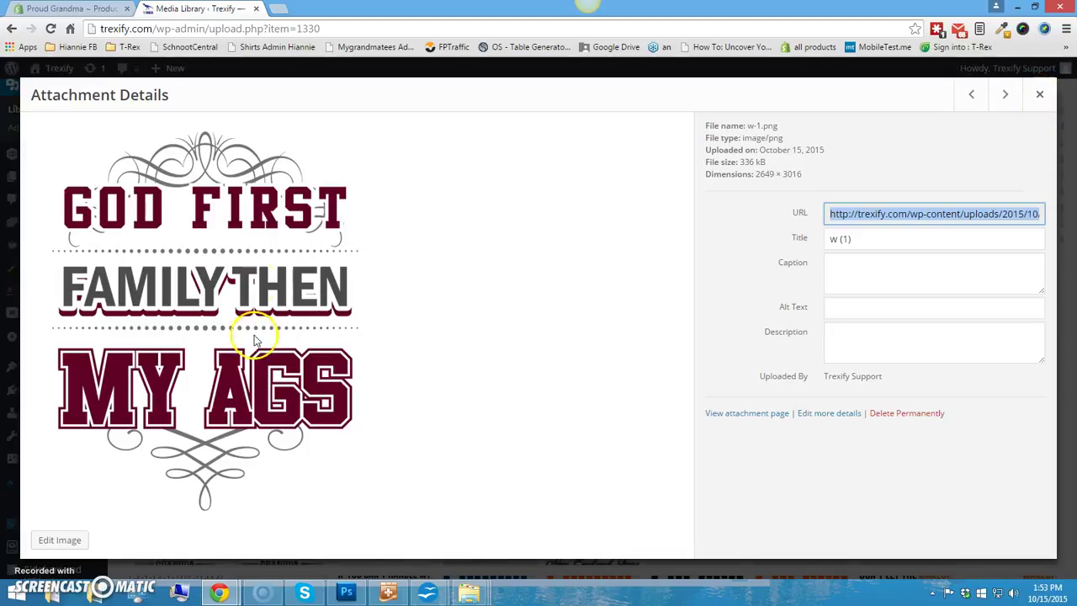
right_click(915, 217)
left_click(883, 226)
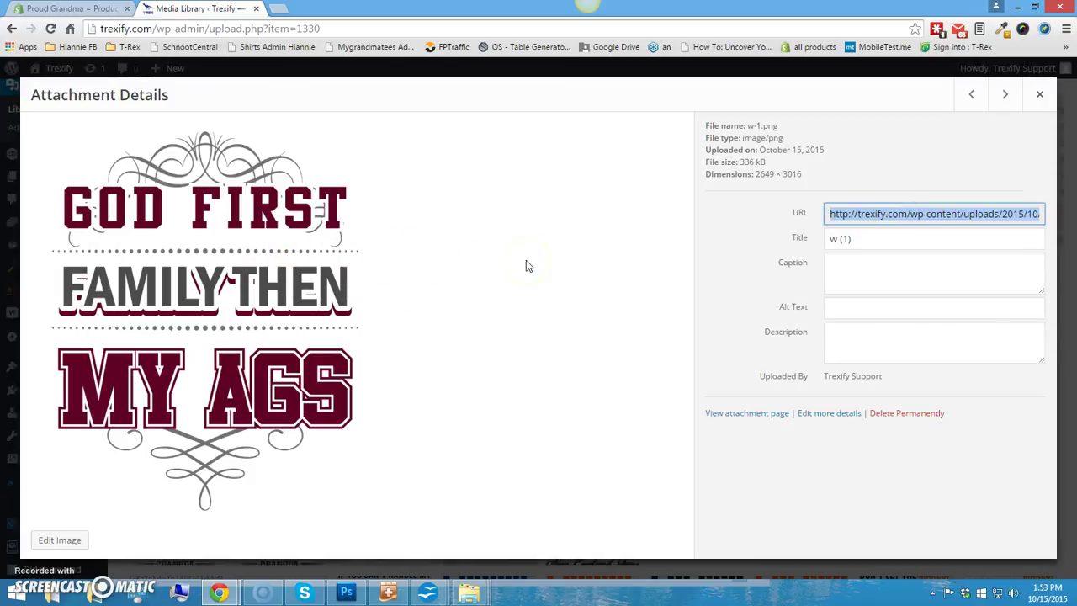
key("alt+Tab")
key("alt+Tab")
key("alt+Tab")
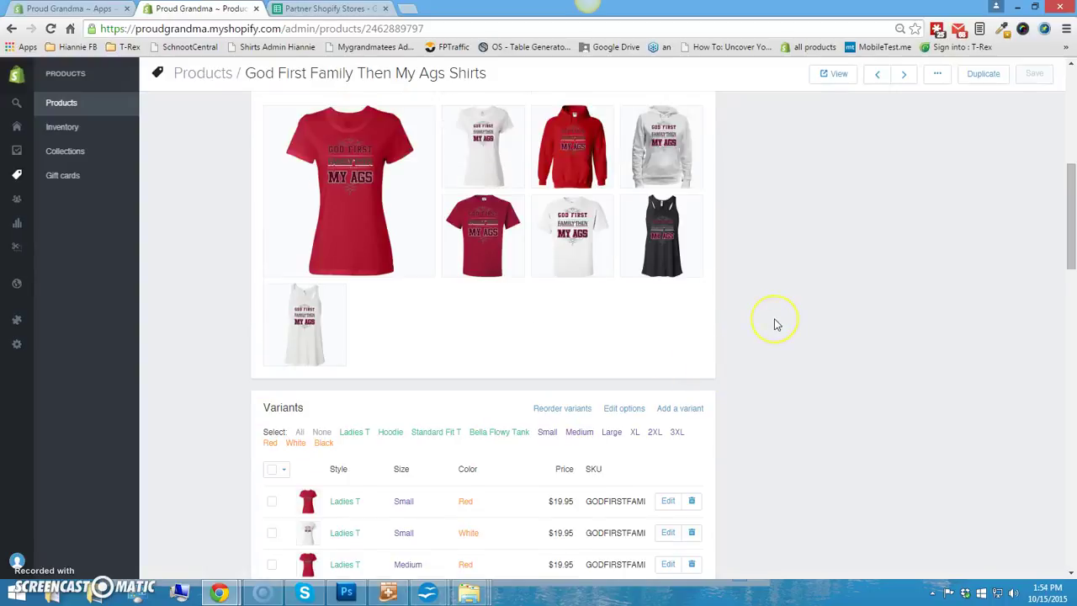
Open all White variants for bulk editing and add the Charge taxes and Barcode fields.
scroll(776, 324, "up", 1)
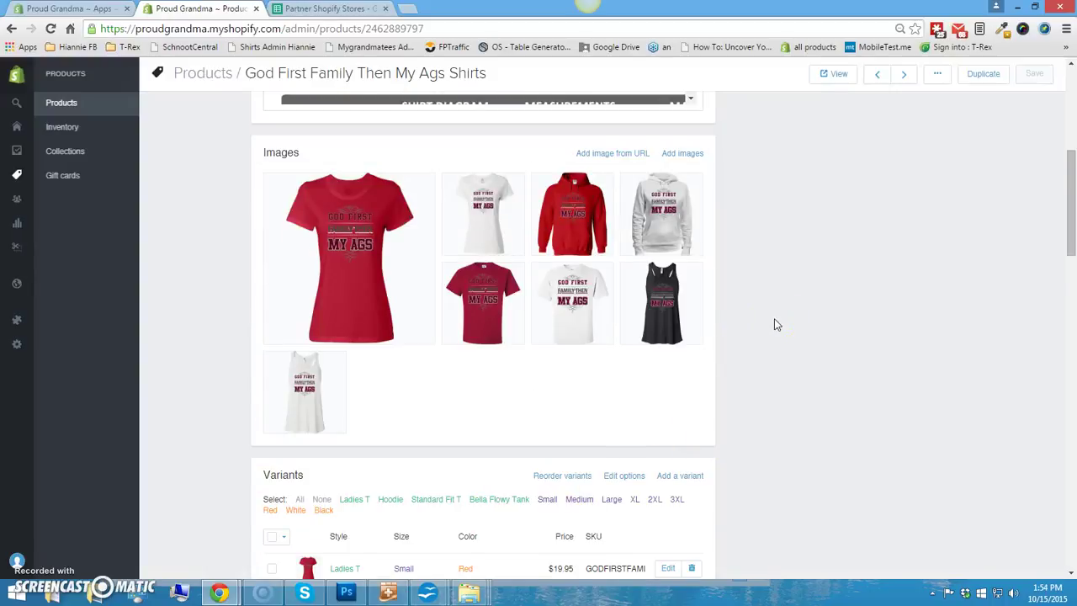
scroll(252, 357, "down", 3)
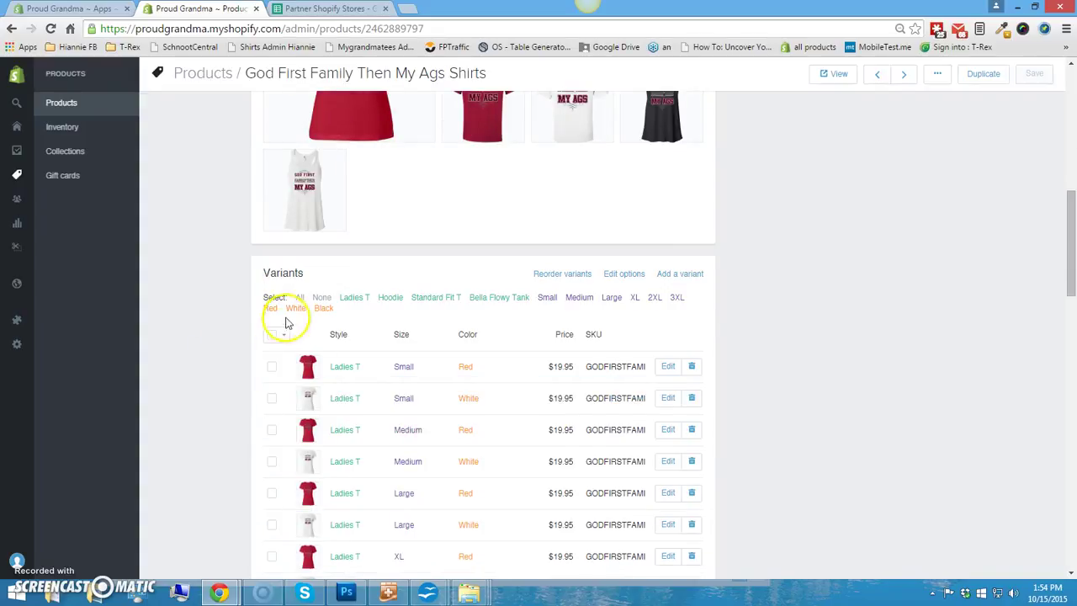
left_click(299, 309)
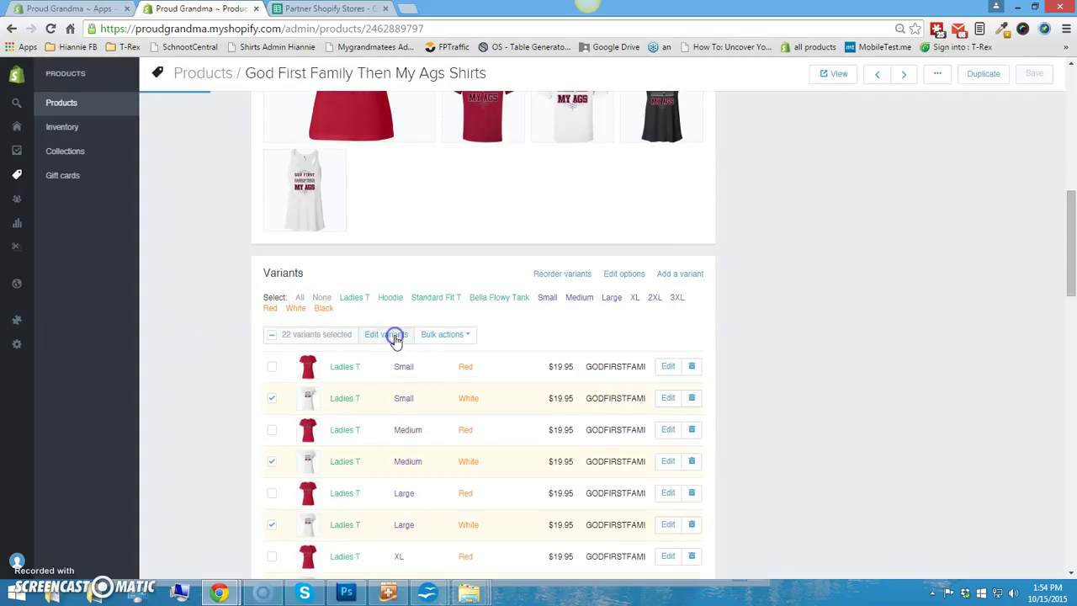
left_click(395, 337)
left_click(350, 126)
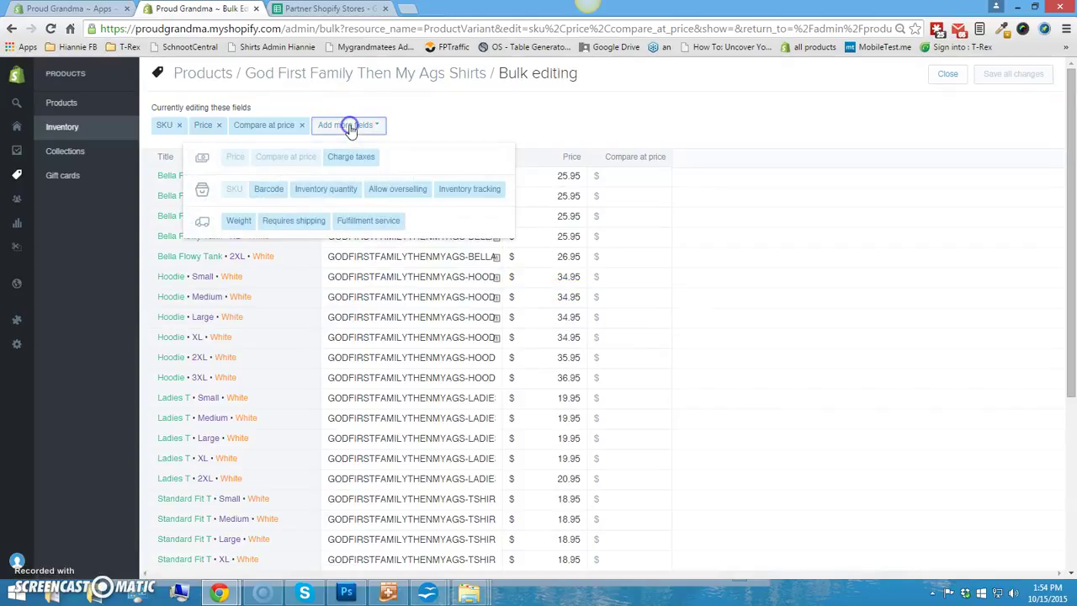
left_click(353, 160)
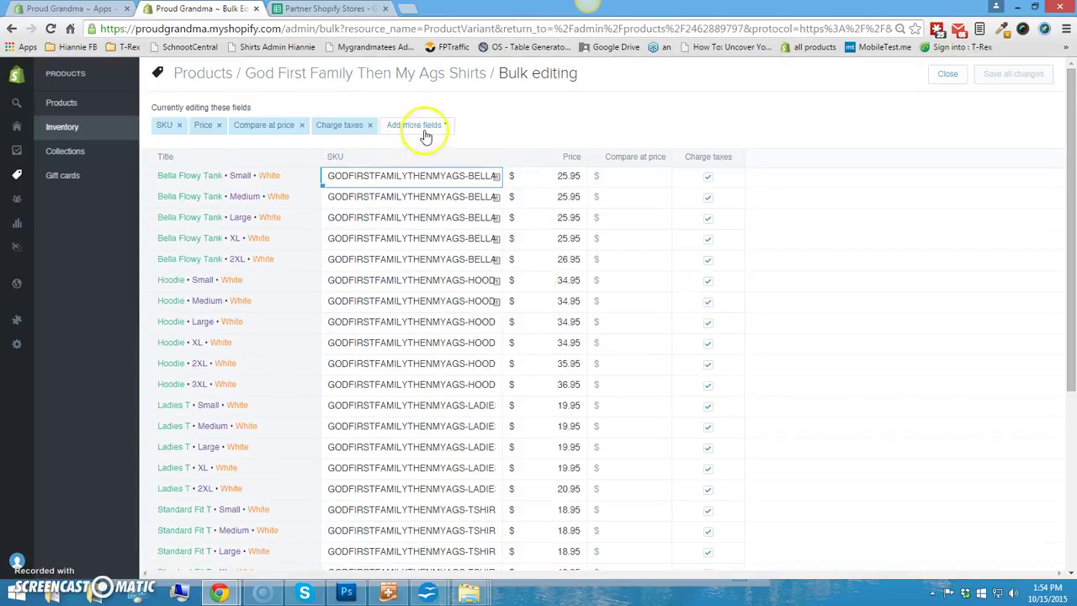
left_click(434, 126)
left_click(338, 189)
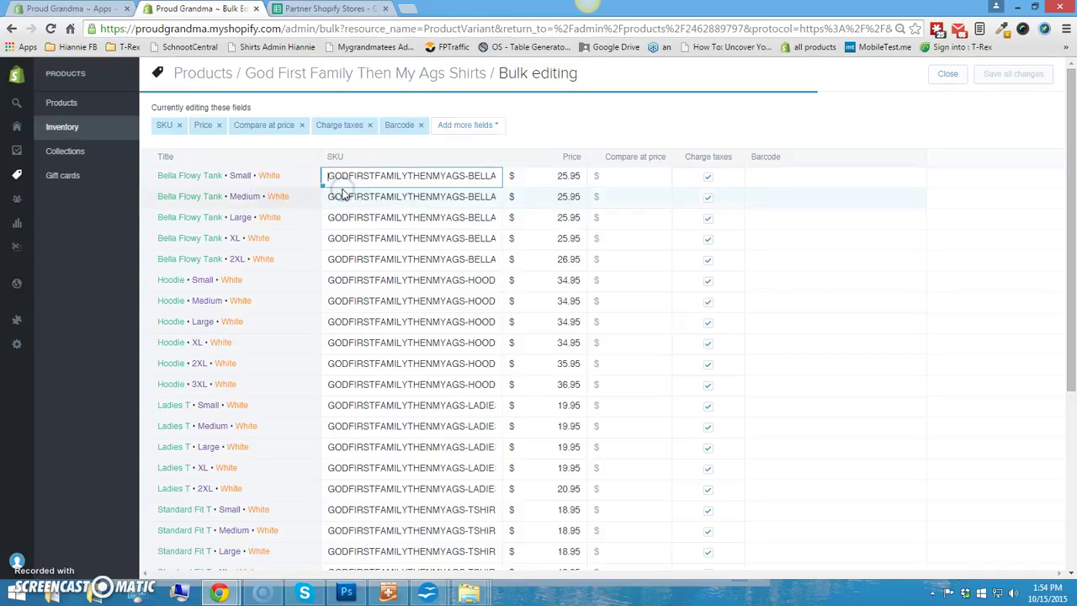
Paste the copied w-1.png artwork URL into the Barcode field of every White variant.
left_click(786, 179)
scroll(774, 281, "down", 5)
left_click(794, 336, "shift")
scroll(793, 339, "up", 5)
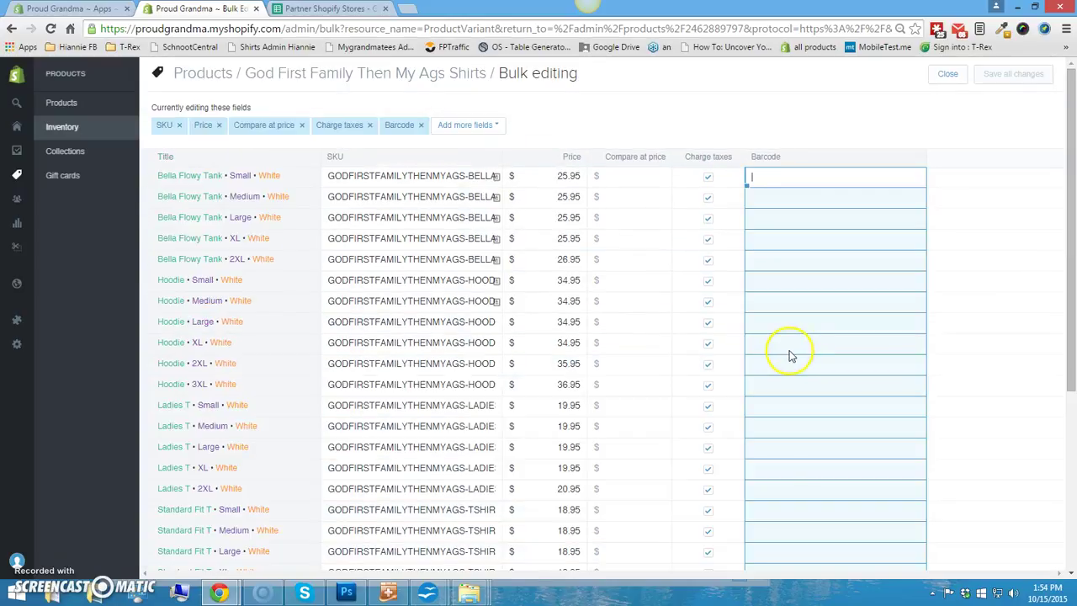
key("ctrl+v")
Turn off Charge taxes for every White variant and save all changes.
left_click(690, 184)
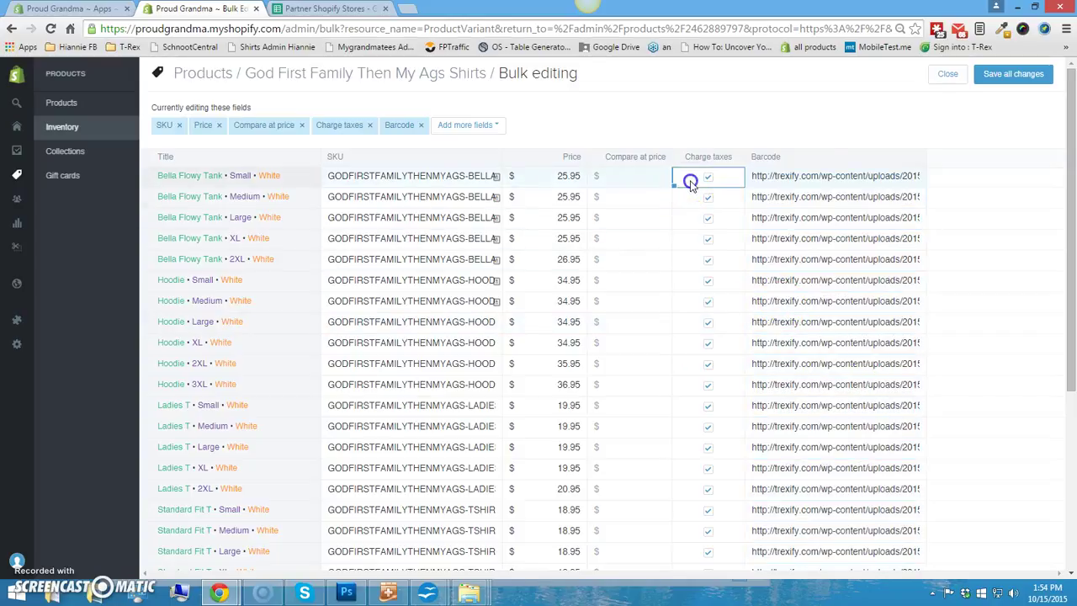
scroll(691, 187, "down", 3)
scroll(692, 193, "up", 3)
scroll(681, 325, "down", 5)
left_click(692, 330, "shift")
scroll(690, 334, "up", 5)
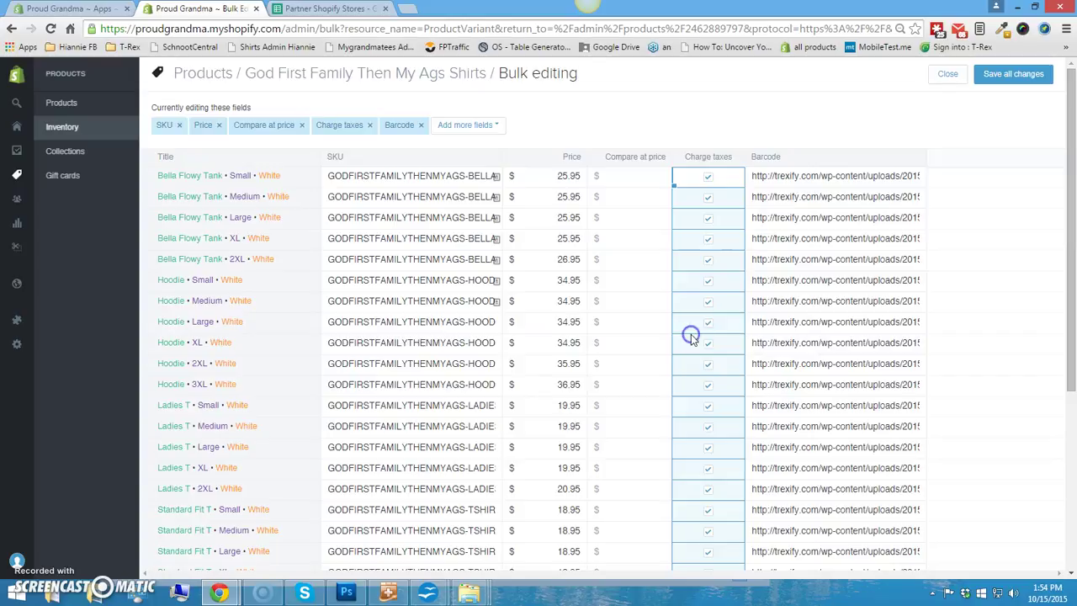
left_click(710, 178)
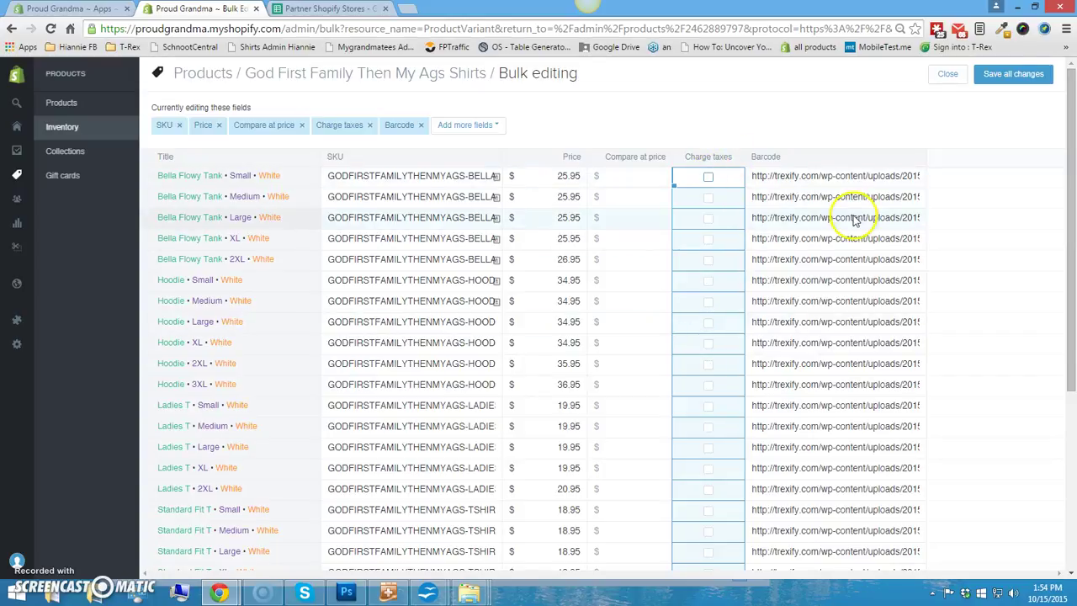
left_click(640, 260)
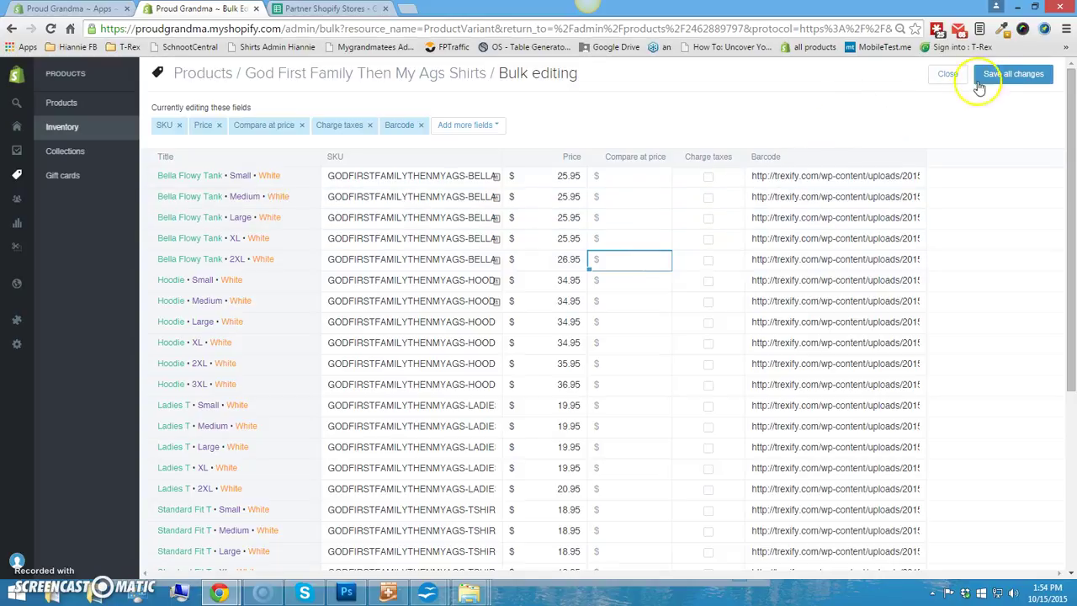
left_click(1007, 76)
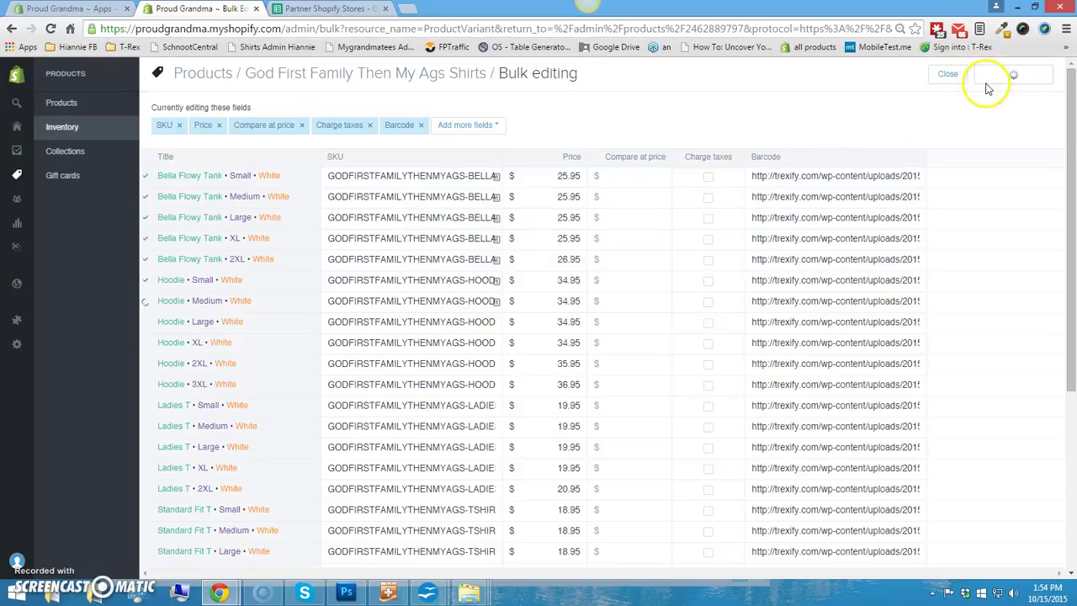
Copy the URL of the b-1.png artwork from the Trexify media library and return to the Shopify bulk editor.
key("alt+Tab")
key("alt+Tab")
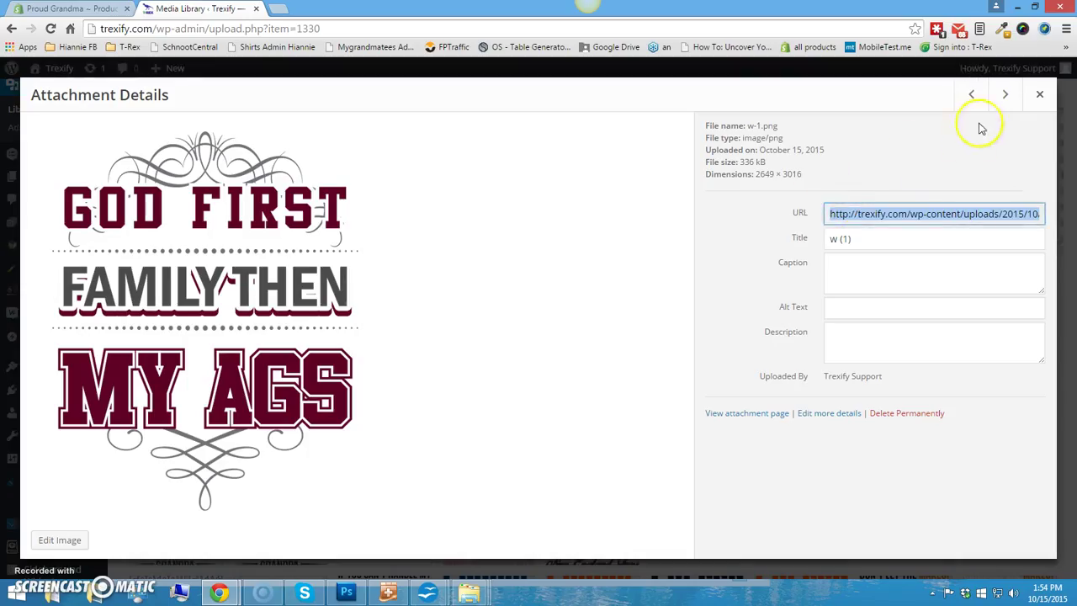
left_click(1007, 96)
left_click(942, 216)
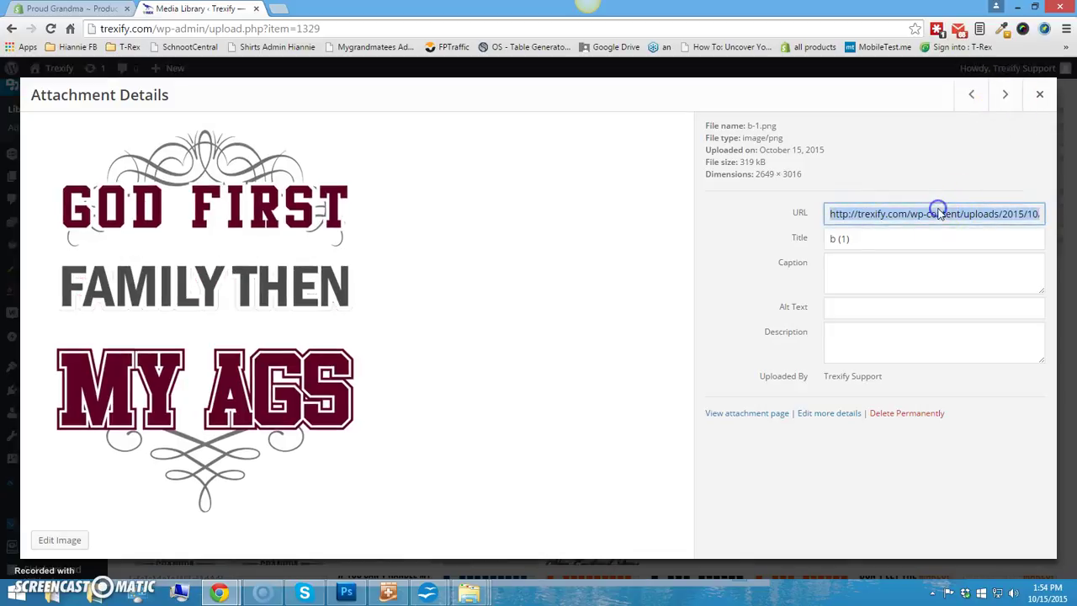
right_click(938, 213)
left_click(850, 219)
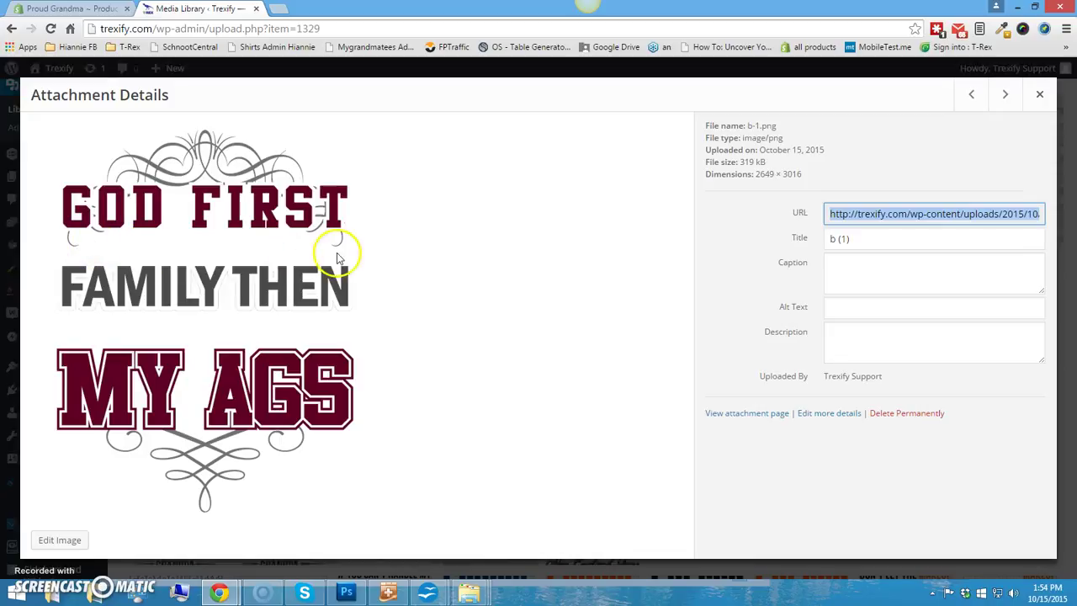
key("alt+Tab")
key("alt+Tab")
key("Tab")
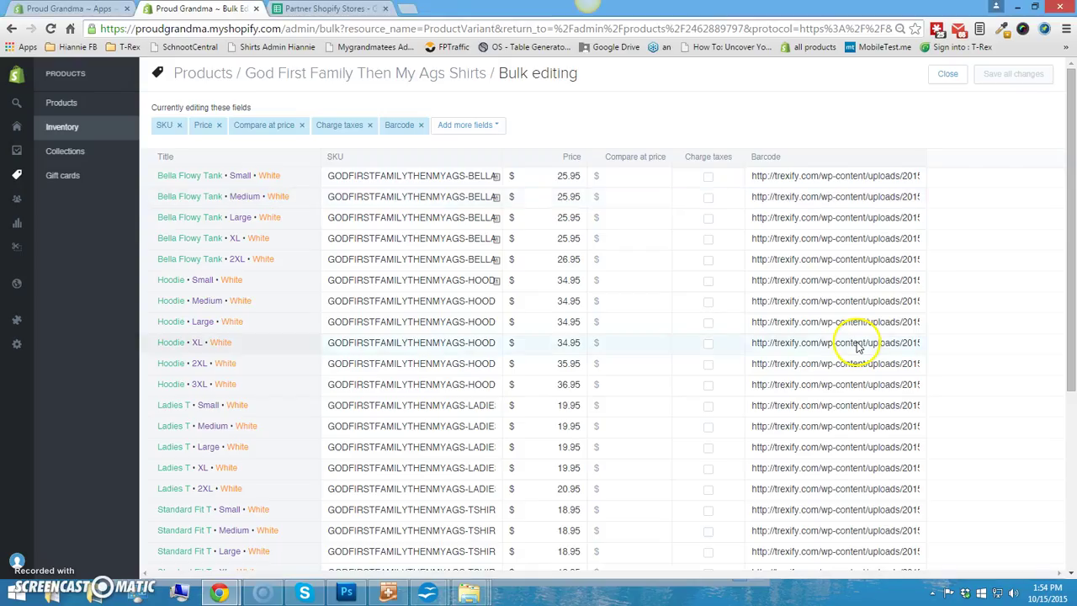
Go back to the God First Family Then My Ags Shirts product and open all Red variants for bulk editing.
left_click(378, 78)
scroll(182, 410, "down", 6)
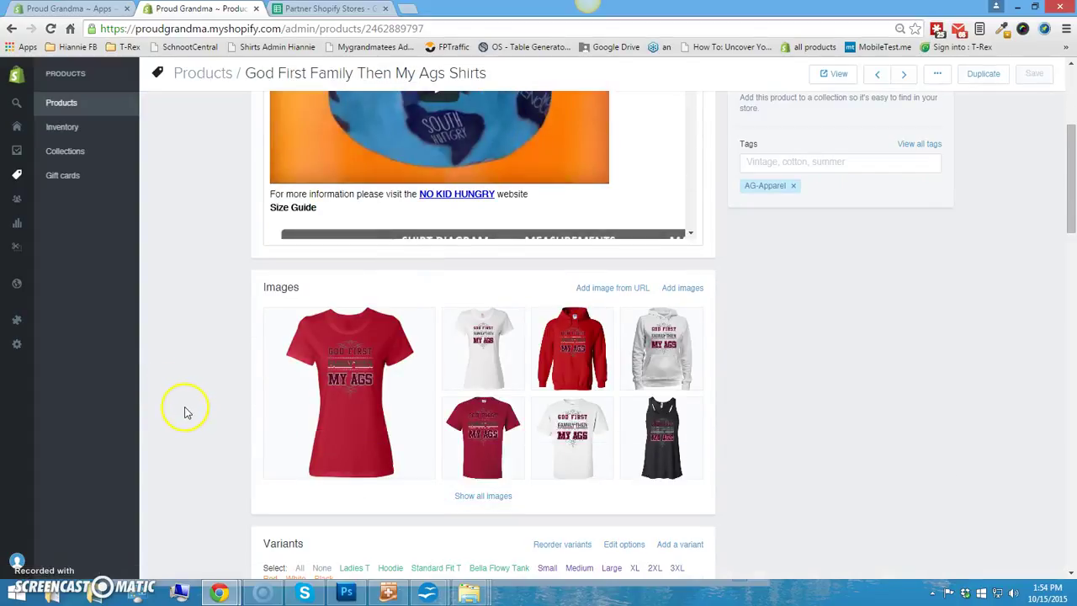
scroll(186, 412, "down", 1)
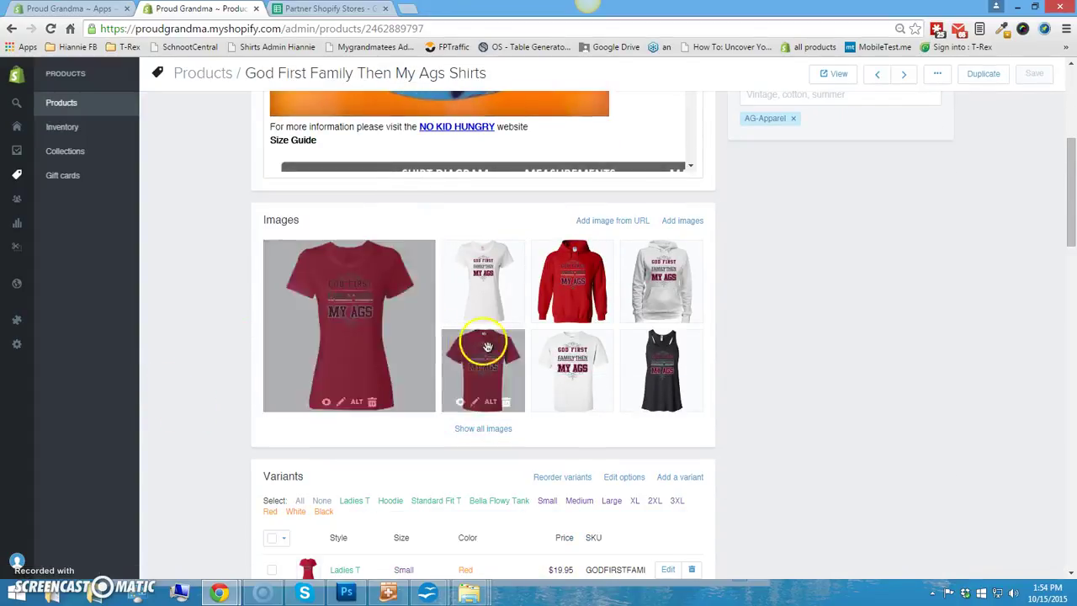
scroll(189, 423, "down", 1)
left_click(270, 446)
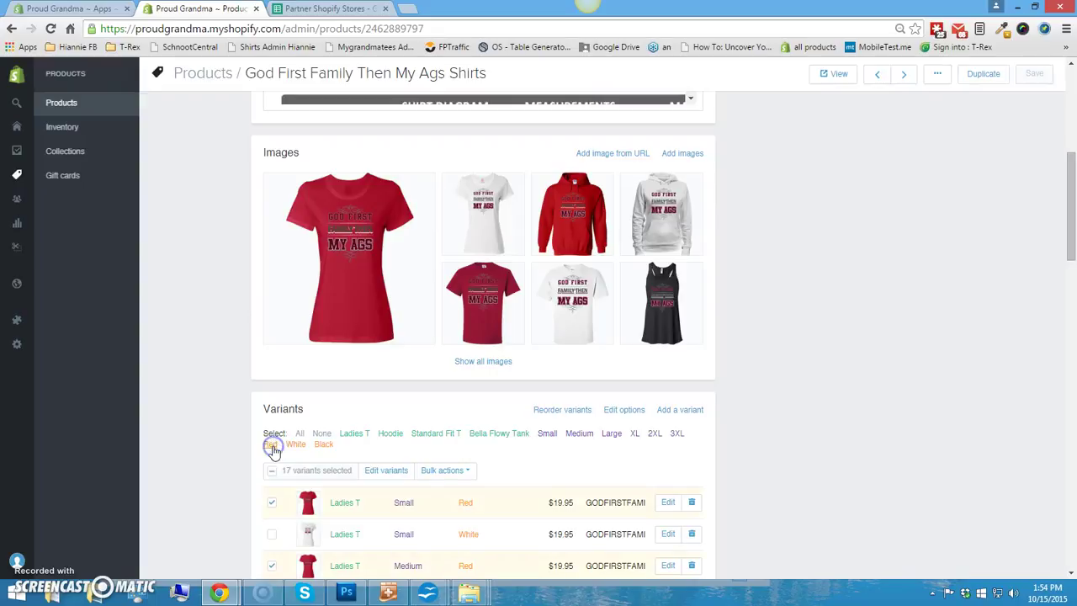
left_click(395, 476)
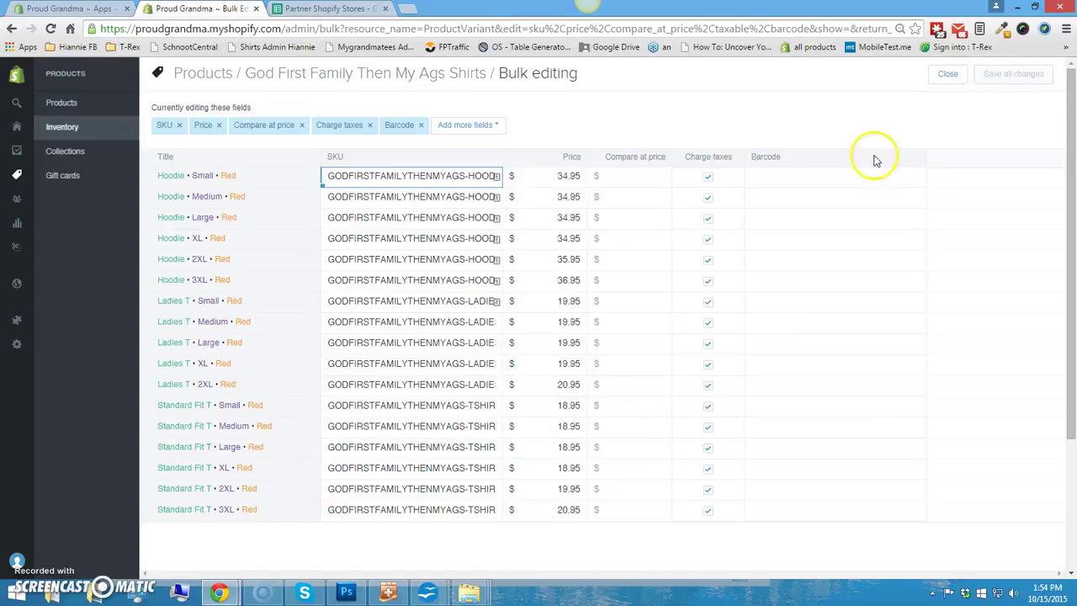
Paste the copied b-1.png artwork URL into the Barcode field of every Red variant.
left_click(832, 175)
scroll(832, 192, "down", 3)
left_click(810, 337, "shift")
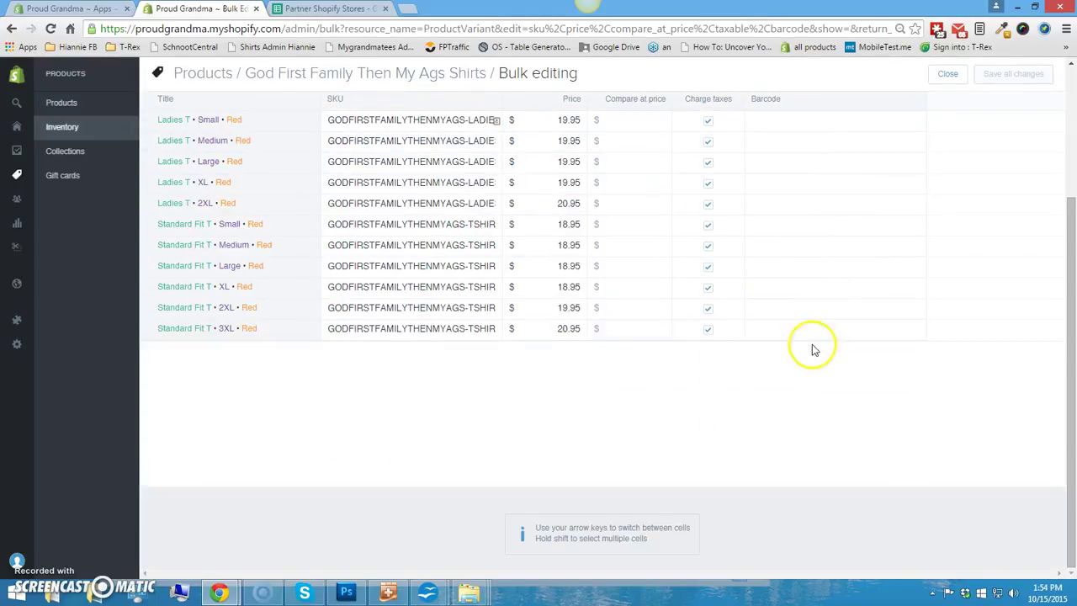
scroll(813, 341, "up", 3)
key("ctrl+v")
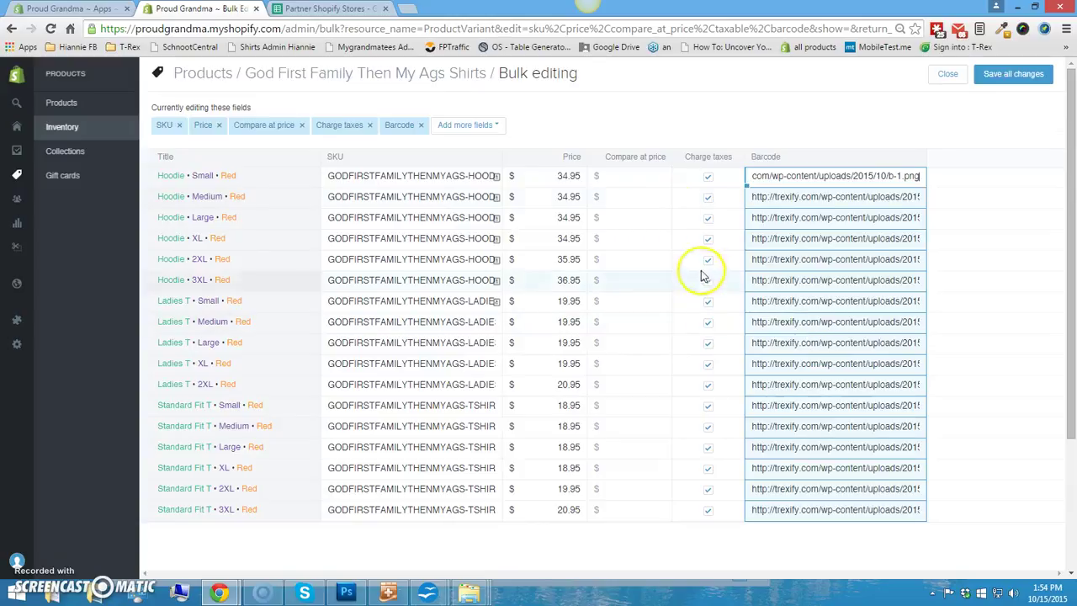
Turn off Charge taxes for every Red variant.
left_click(701, 176)
left_click(683, 512, "shift")
left_click(708, 177)
left_click(653, 203)
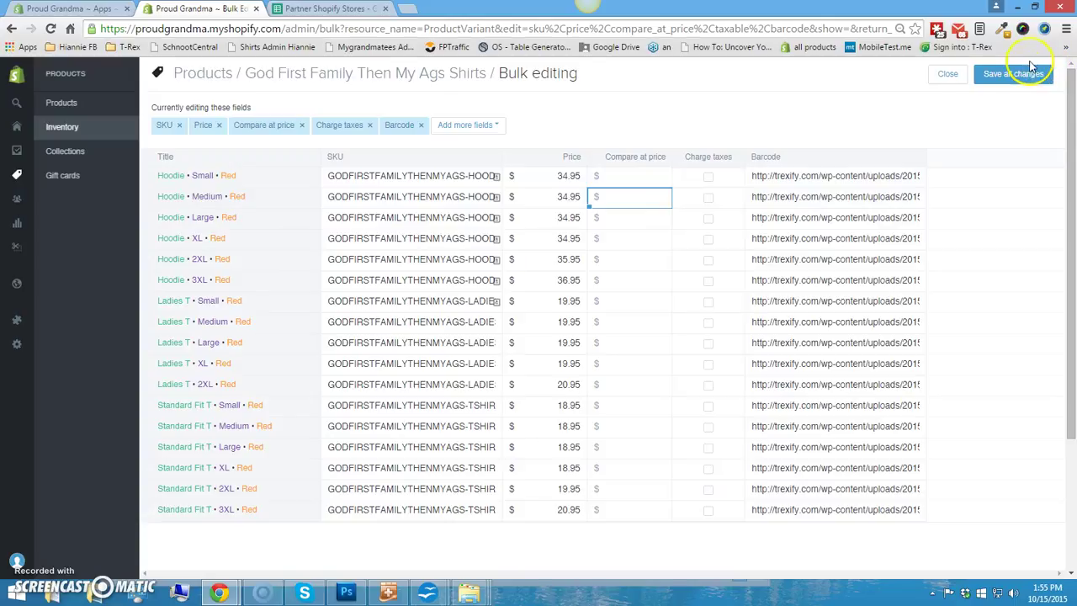
Save the Red variant changes and open all Black variants of God First Family Then My Ags Shirts for bulk editing.
left_click(1028, 71)
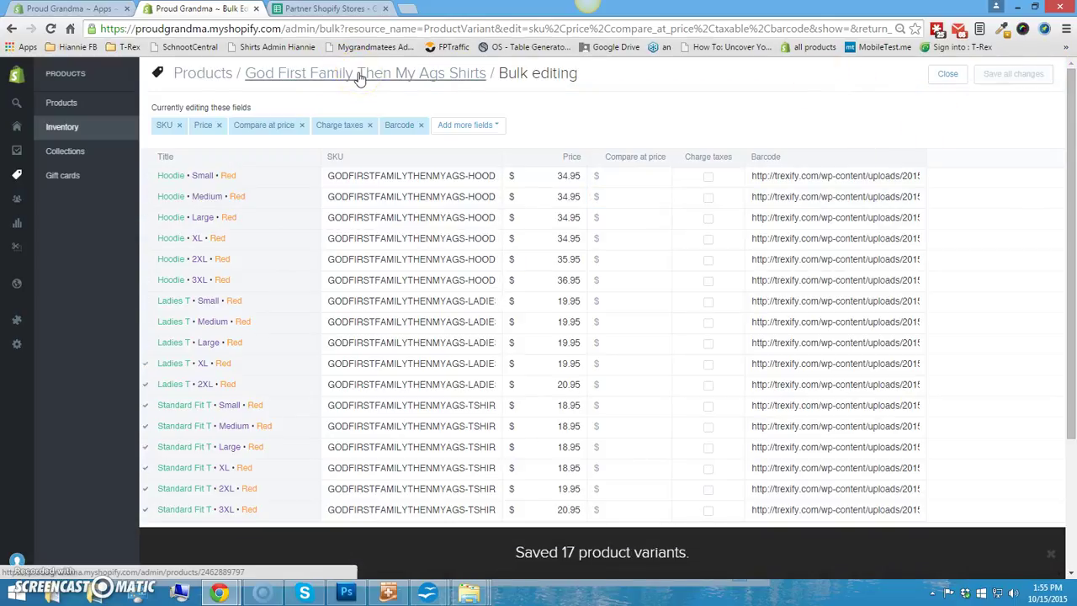
left_click(359, 75)
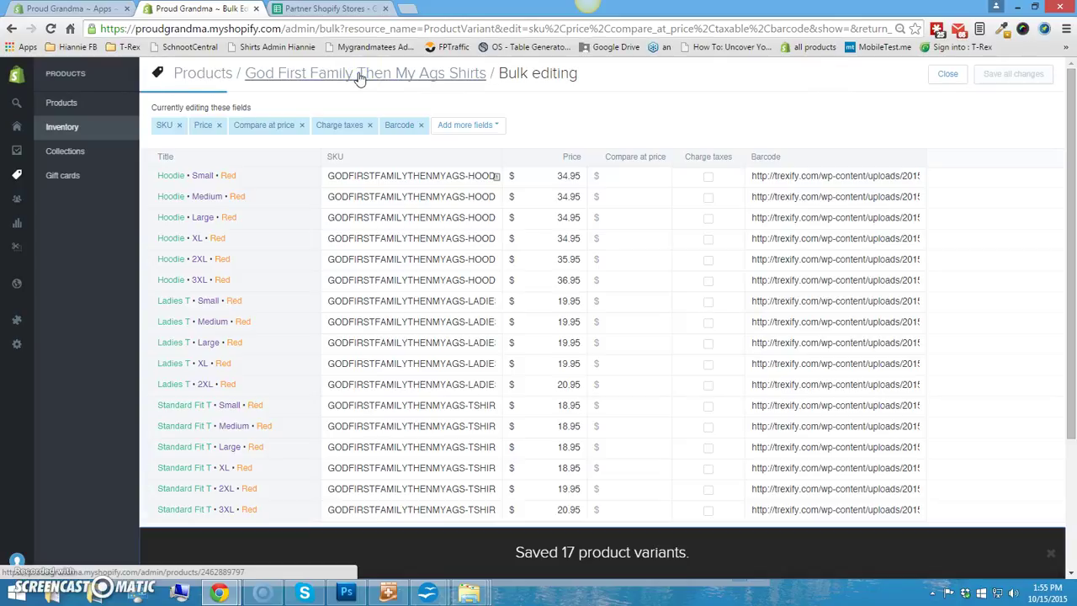
left_click(358, 75)
scroll(200, 351, "down", 6)
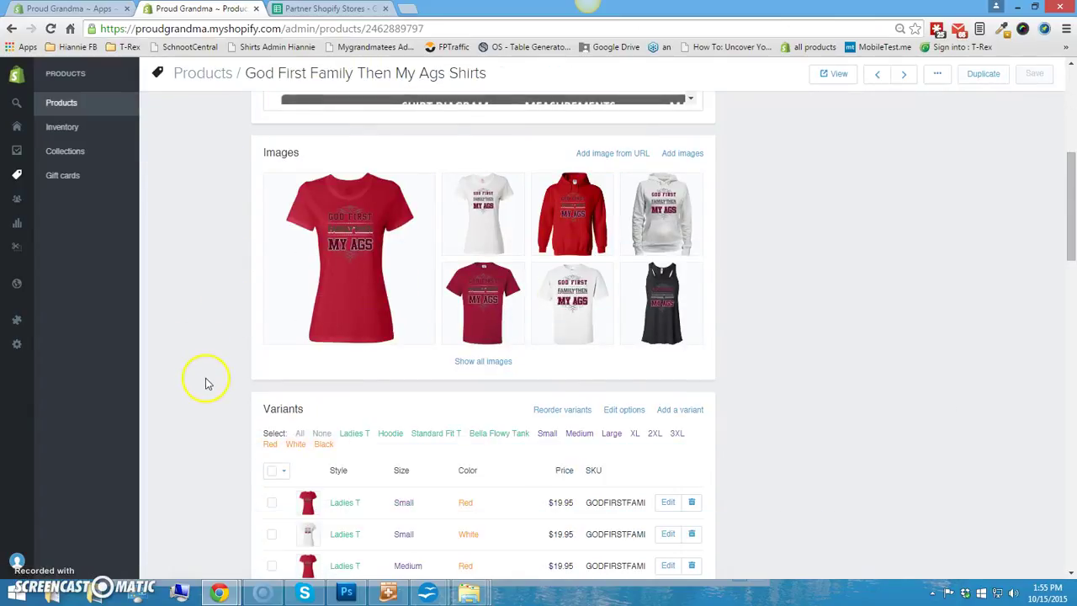
left_click(325, 444)
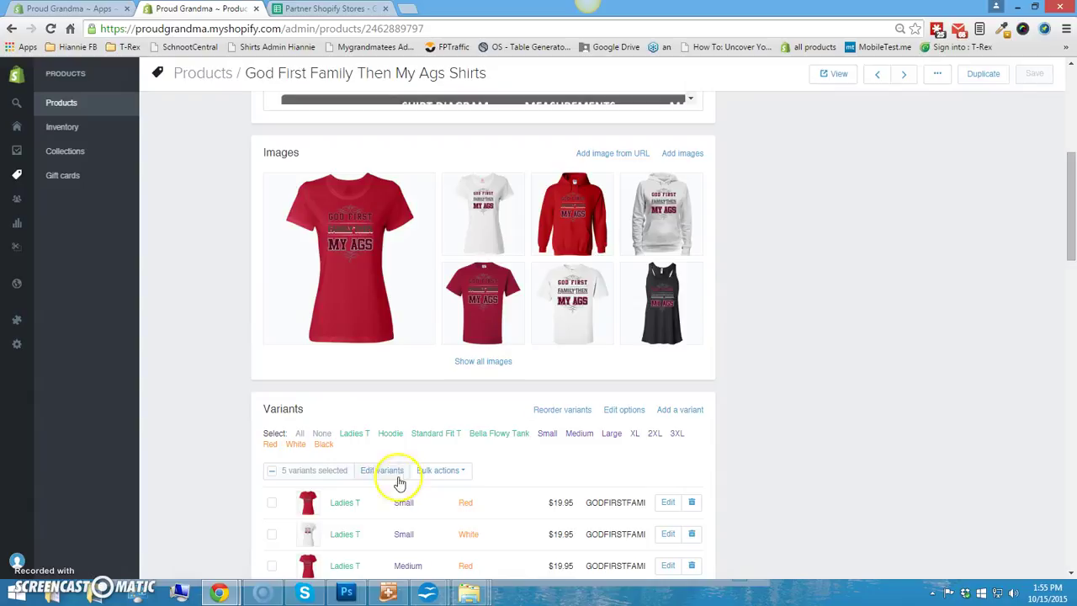
left_click(385, 473)
Paste the copied artwork URL into the Barcode field of every Black variant.
left_click(858, 178)
left_click(835, 265, "shift")
key("ctrl+v")
Turn off Charge taxes for every Black variant and save all changes.
left_click(693, 179)
left_click(693, 259, "shift")
left_click(709, 177)
left_click(654, 178)
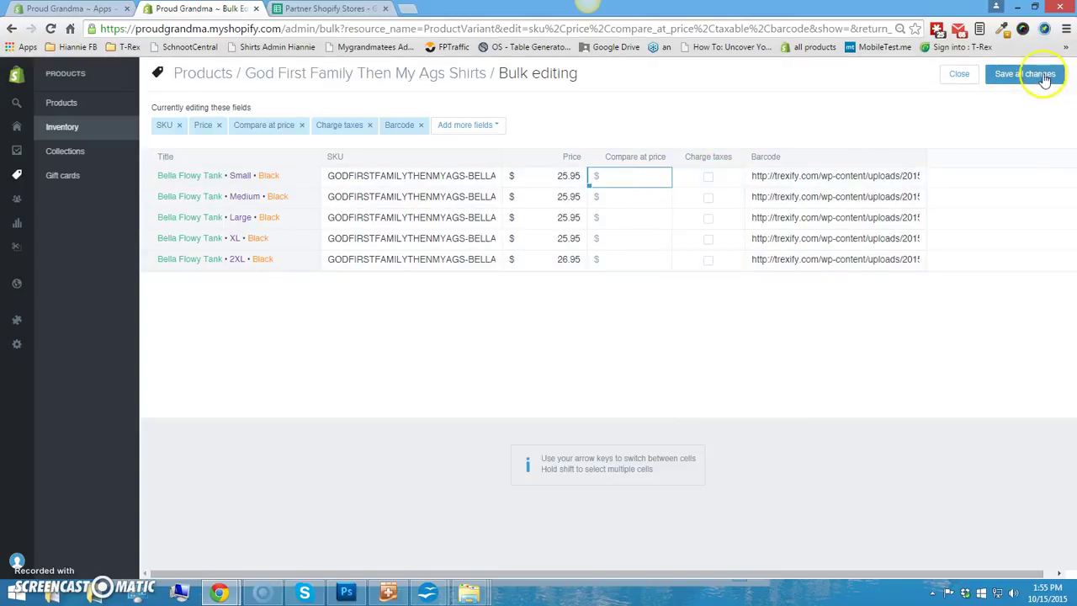
left_click(1041, 76)
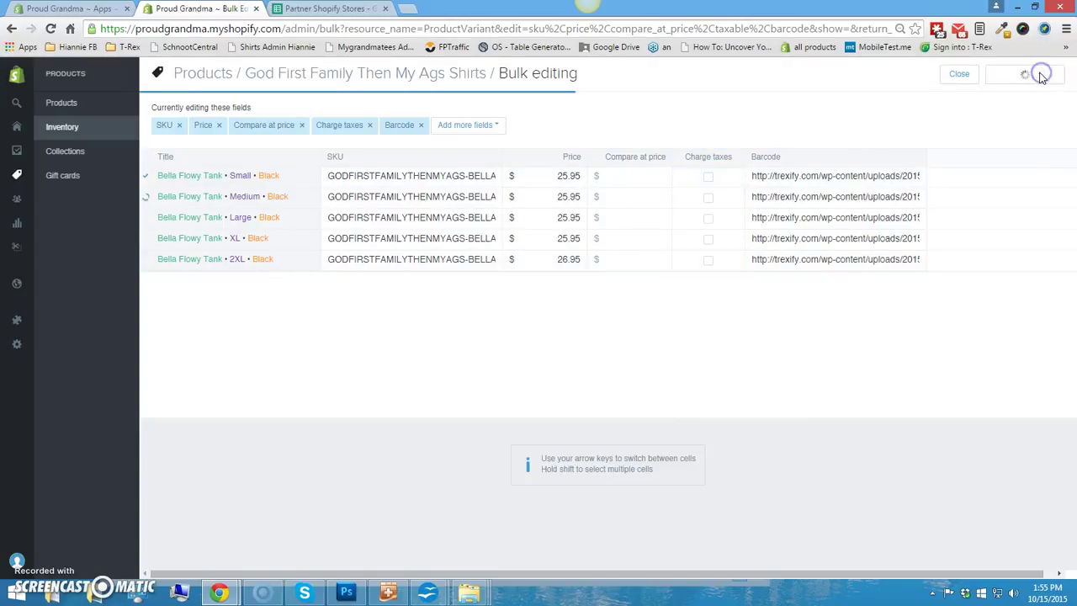
Review and close the God First Family Then My Ags Shirts product, and start another product with the Bibs template in Quick Product Loader.
left_click(410, 85)
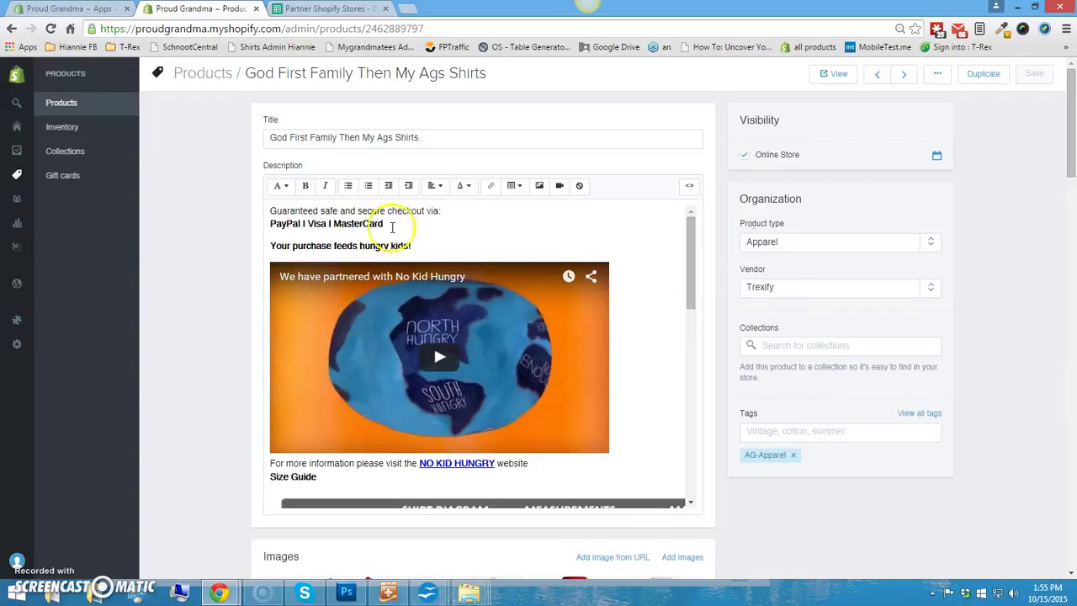
scroll(1031, 282, "down", 5)
scroll(1031, 282, "down", 8)
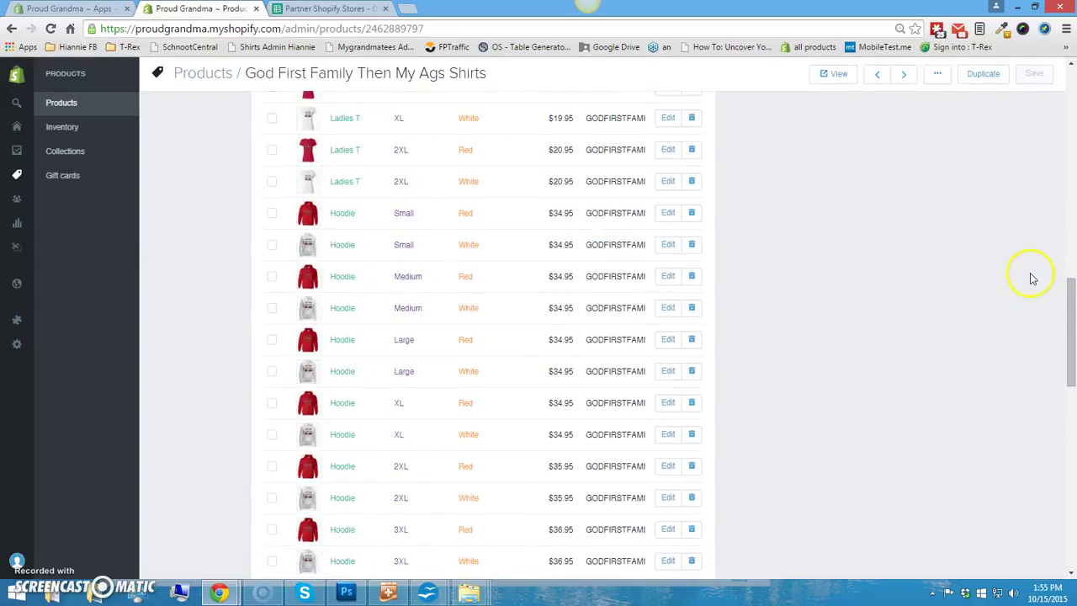
scroll(1030, 277, "up", 12)
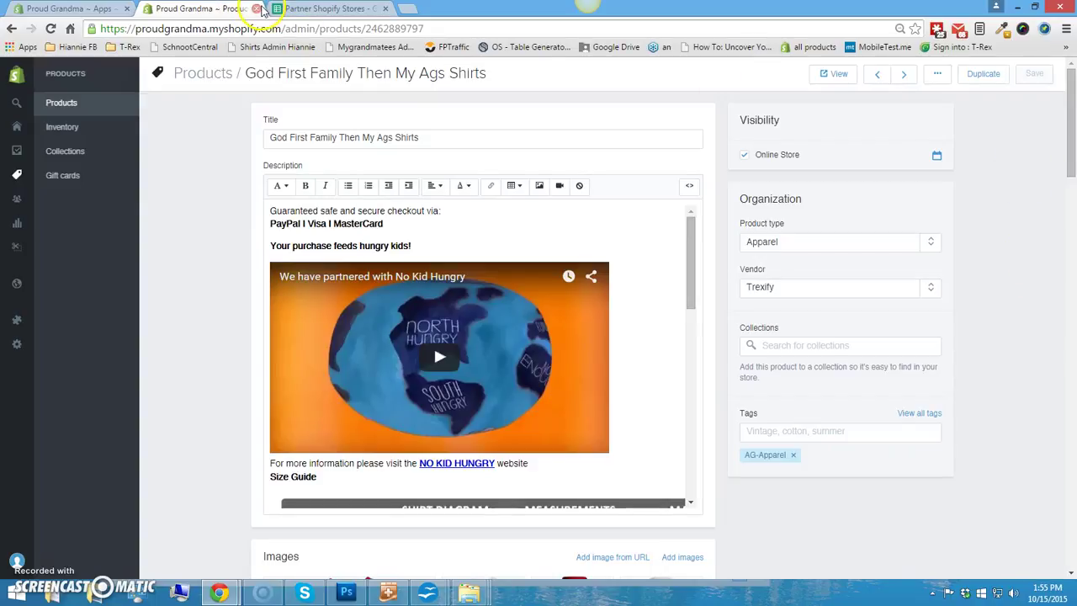
left_click(257, 8)
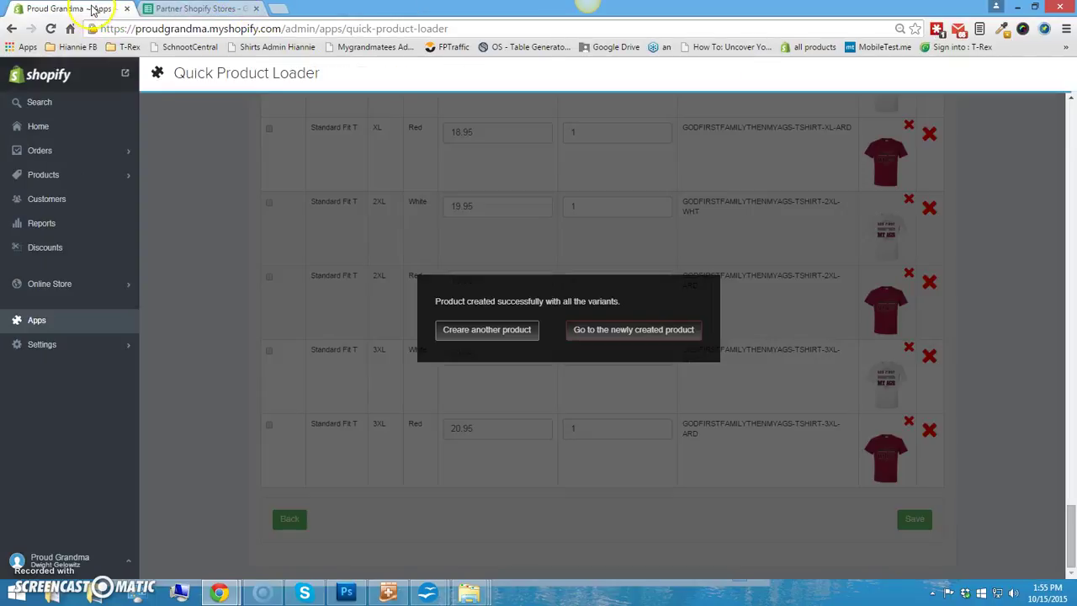
left_click(482, 331)
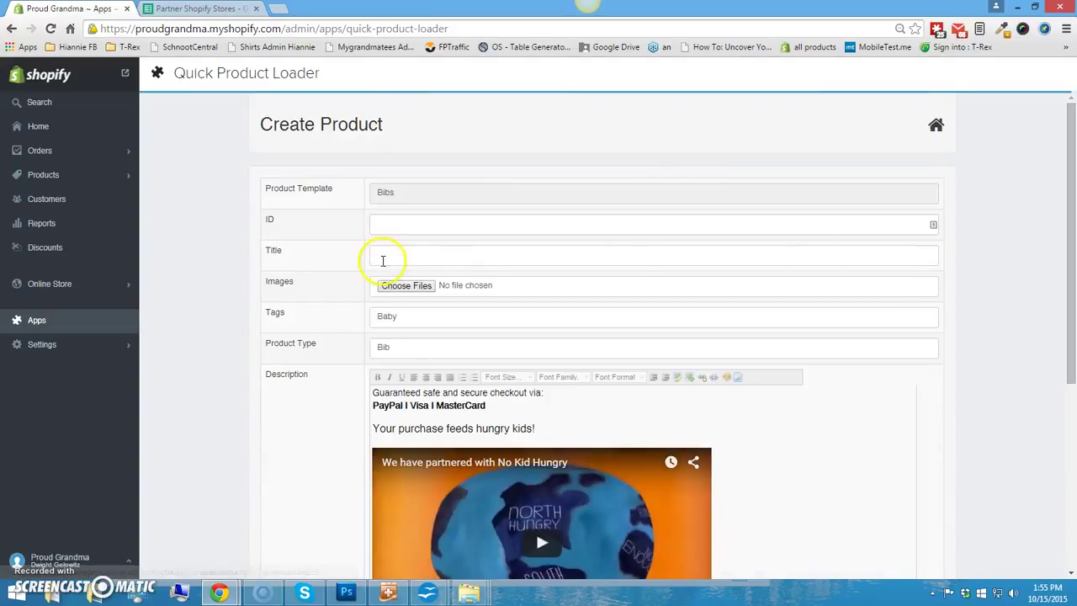
Set the new bib product's ID to GODFIRSTFAMILYTHENMYAGS.
left_click(419, 225)
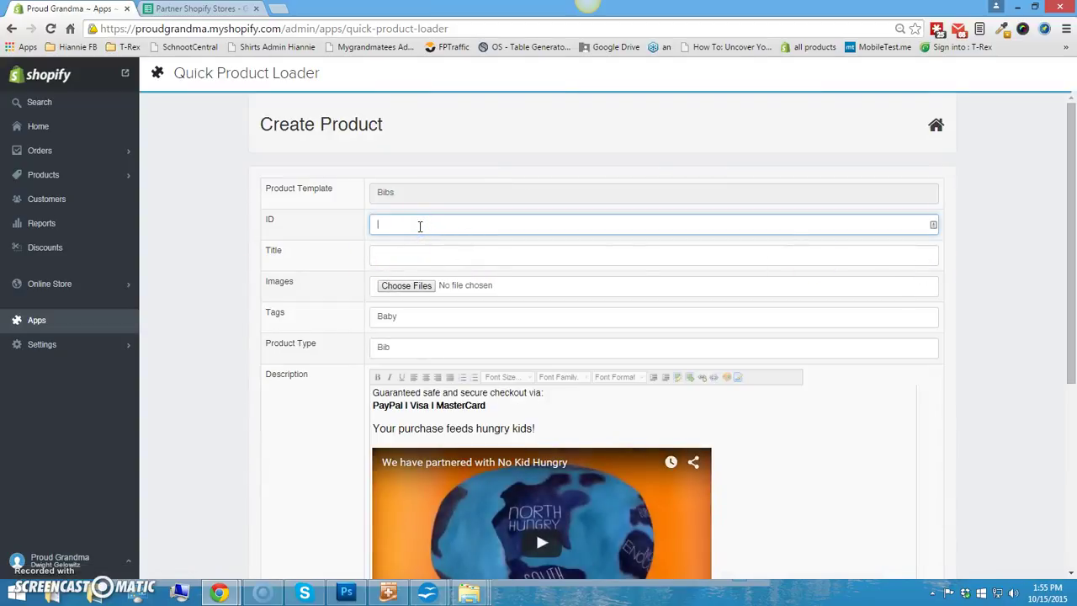
type("G")
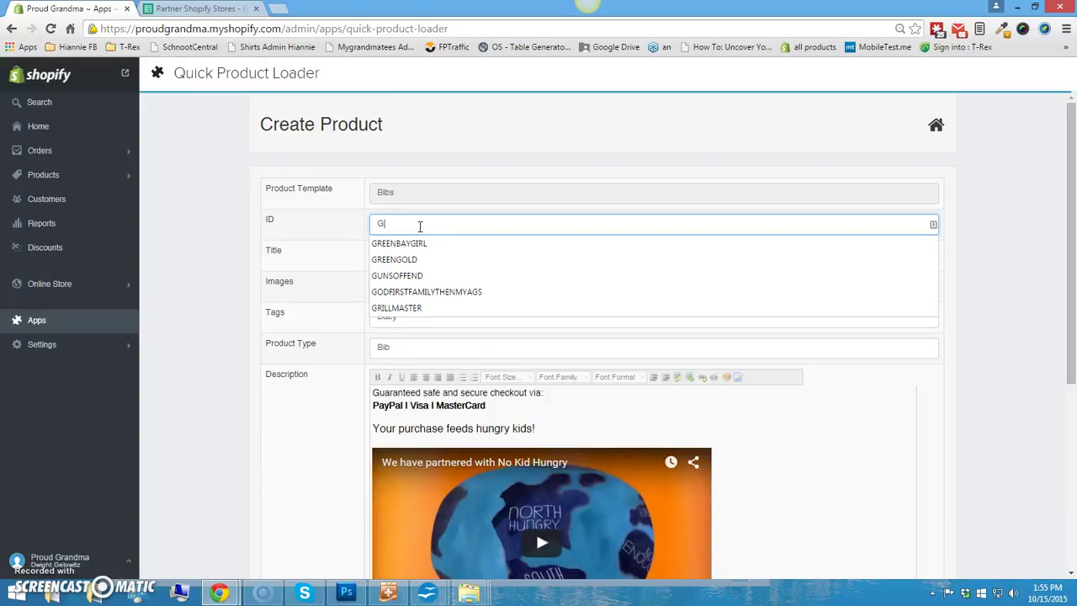
key("Down")
key("Down")
key("Down")
key("Down")
key("Return")
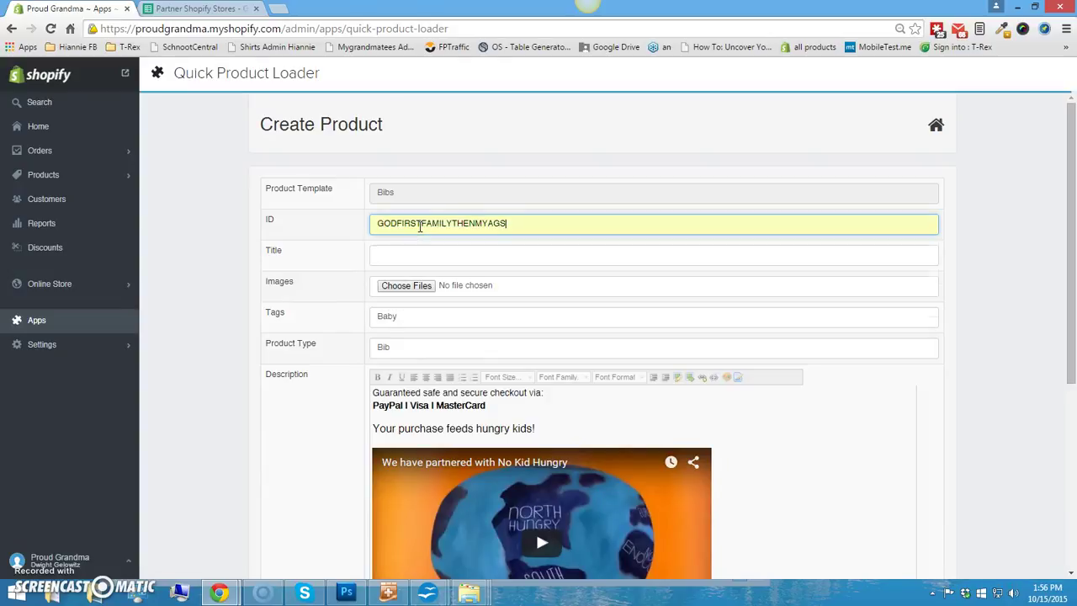
Set the product title to "God First Family Then My Ags Bib".
left_click(398, 255)
type("God")
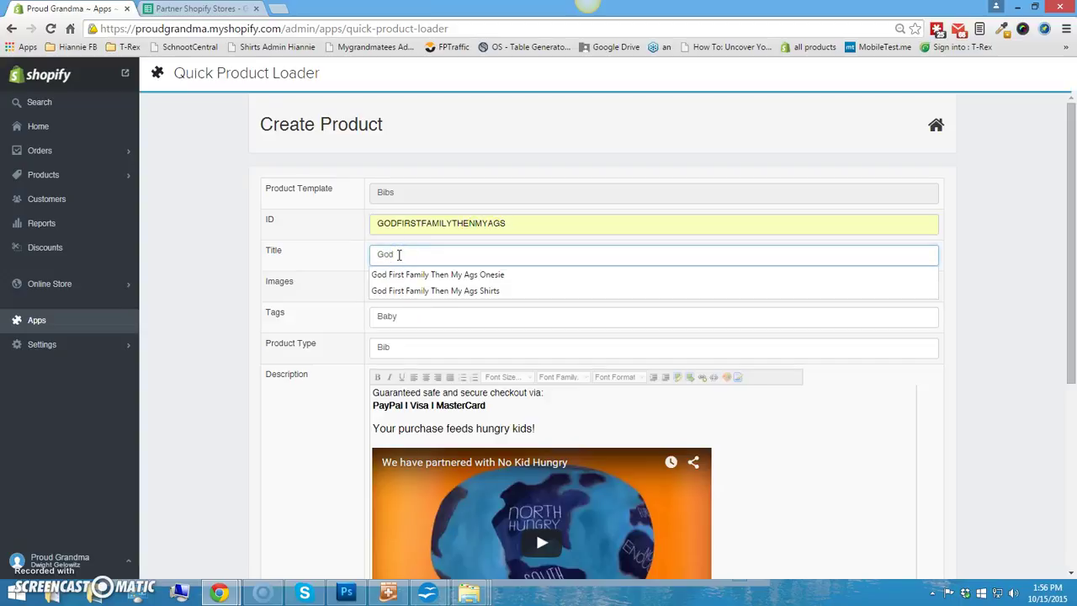
key("Down")
key("Return")
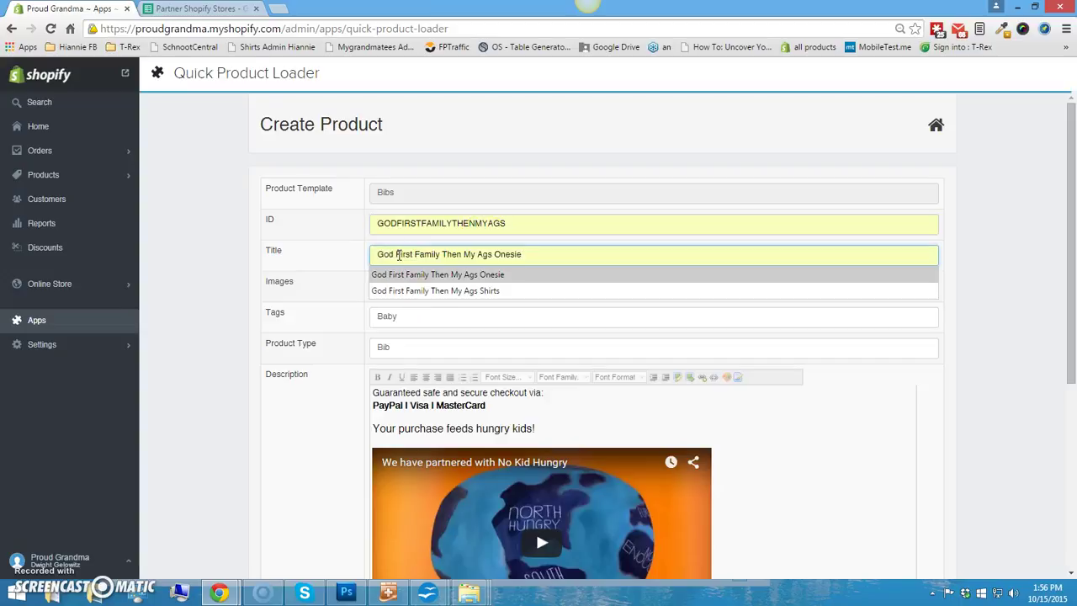
key("BackSpace")
key("BackSpace")
key("BackSpace")
key("BackSpace")
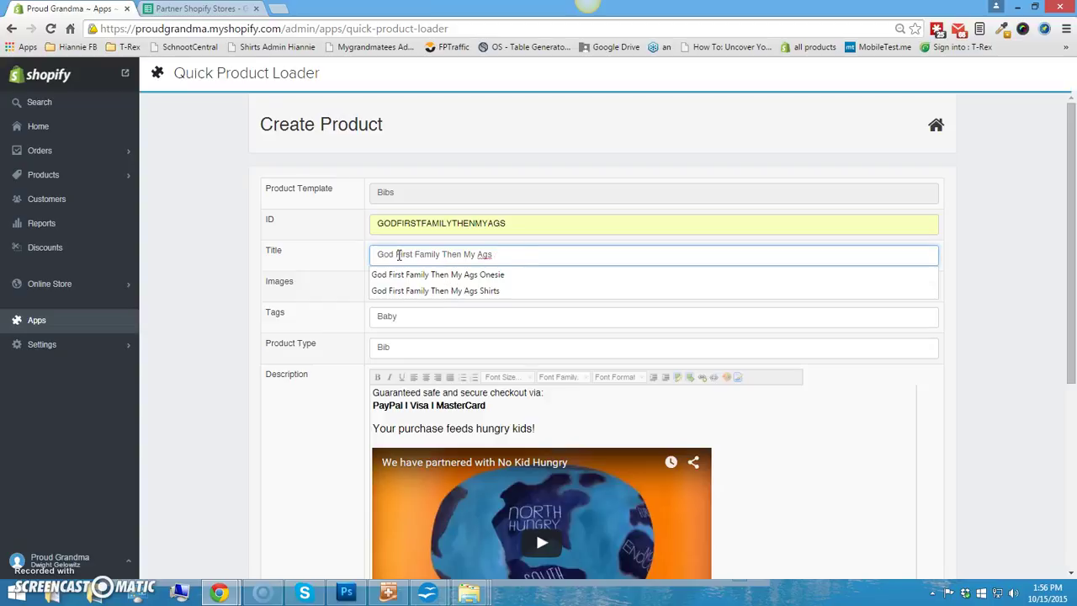
type("Bib")
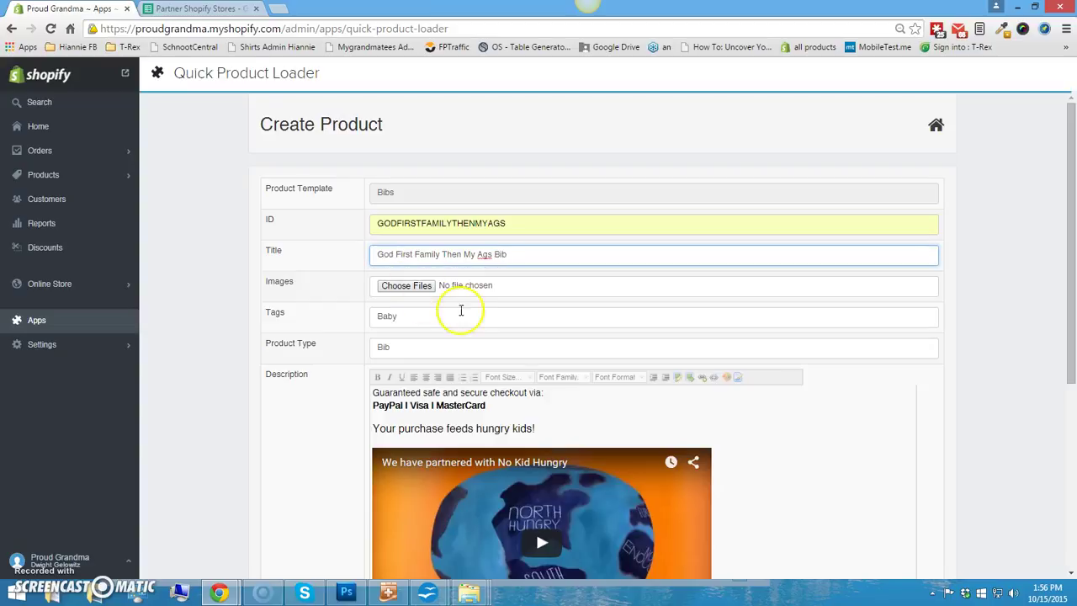
Attach the images GODFIRSTFAMILYTHENMYAGS-BIB-WHT_NTB and GODFIRSTFAMILYTHENMYAGS-BIB-WHT_PNK to the product.
left_click(417, 285)
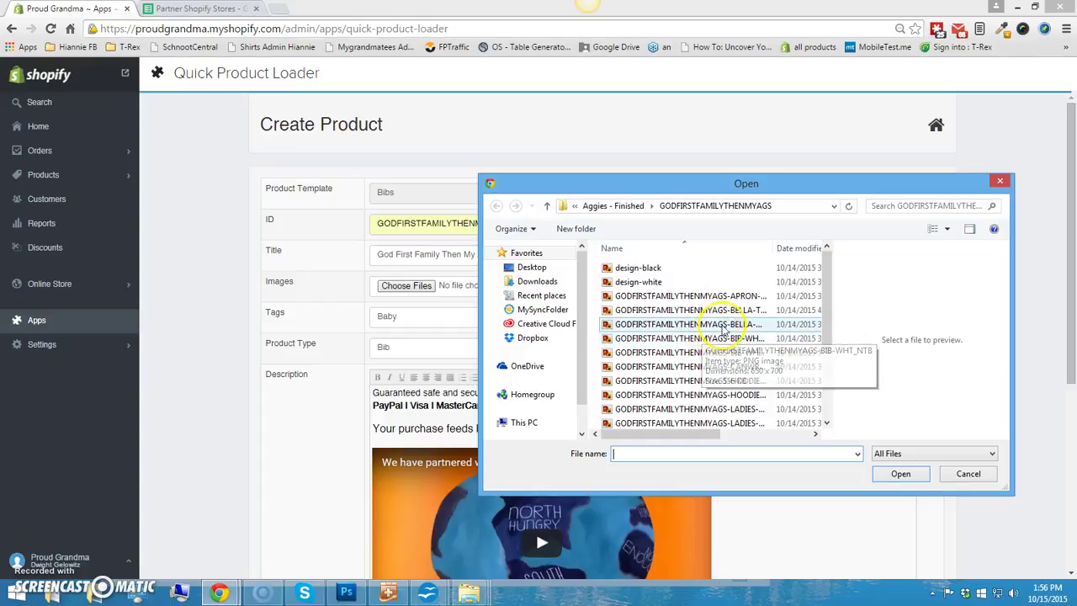
left_click(722, 338)
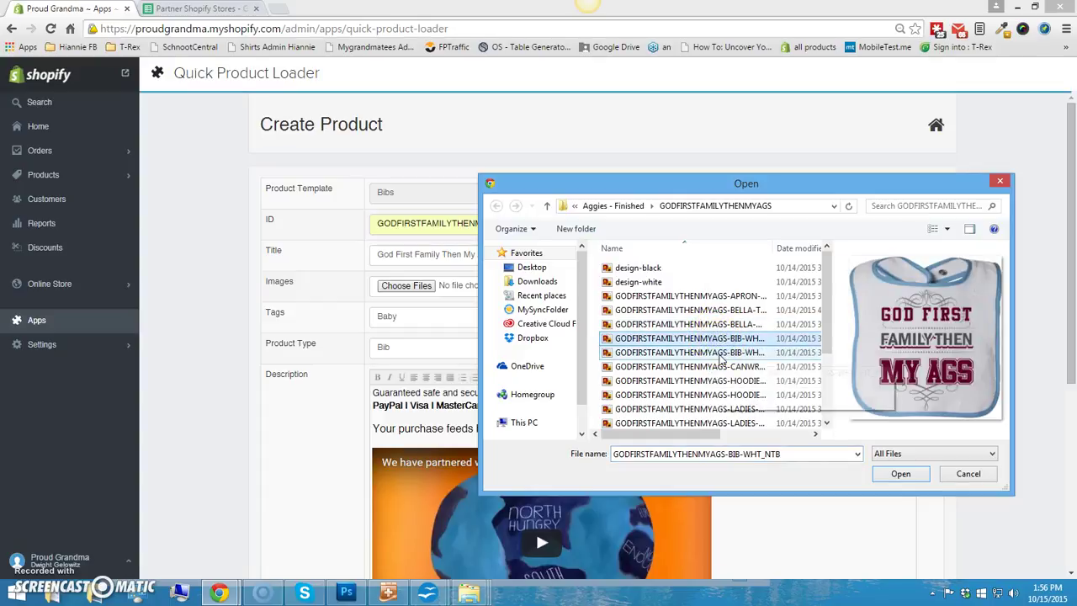
left_click(719, 353, "shift")
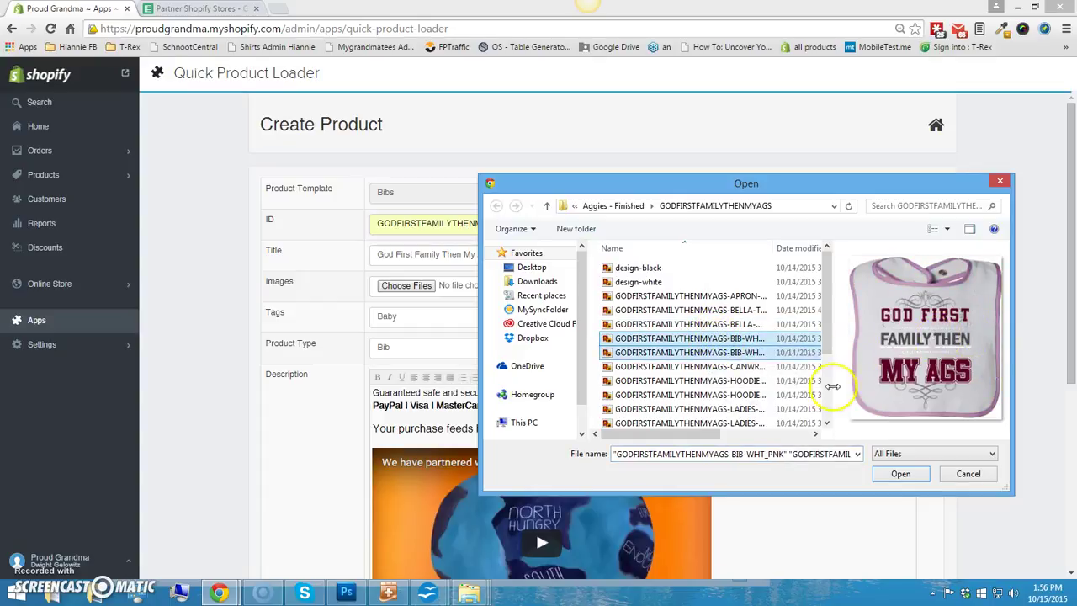
left_click_drag(833, 384, 953, 379)
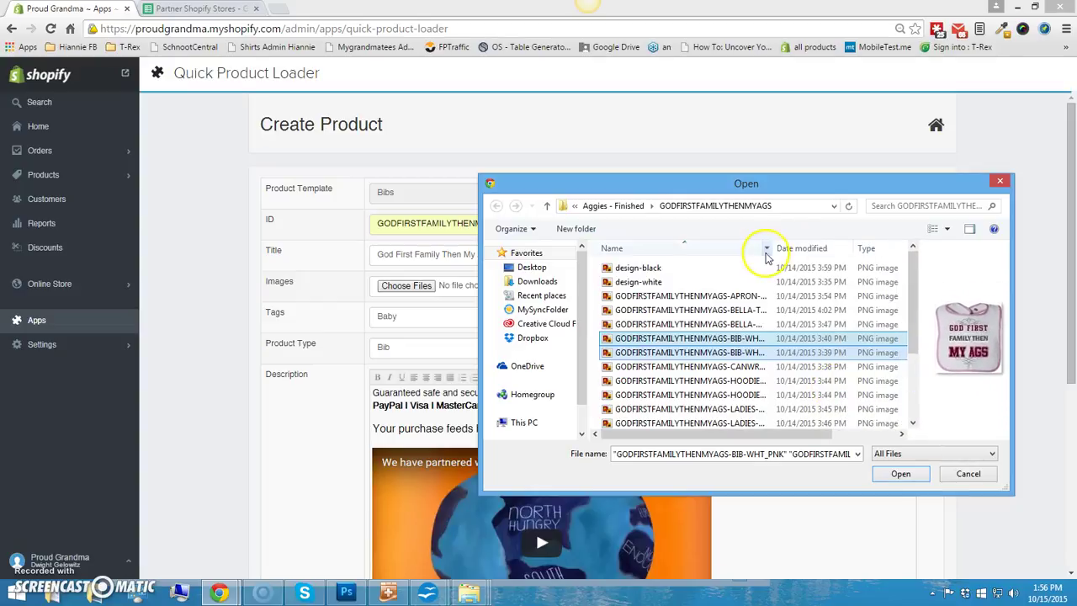
left_click_drag(773, 249, 806, 248)
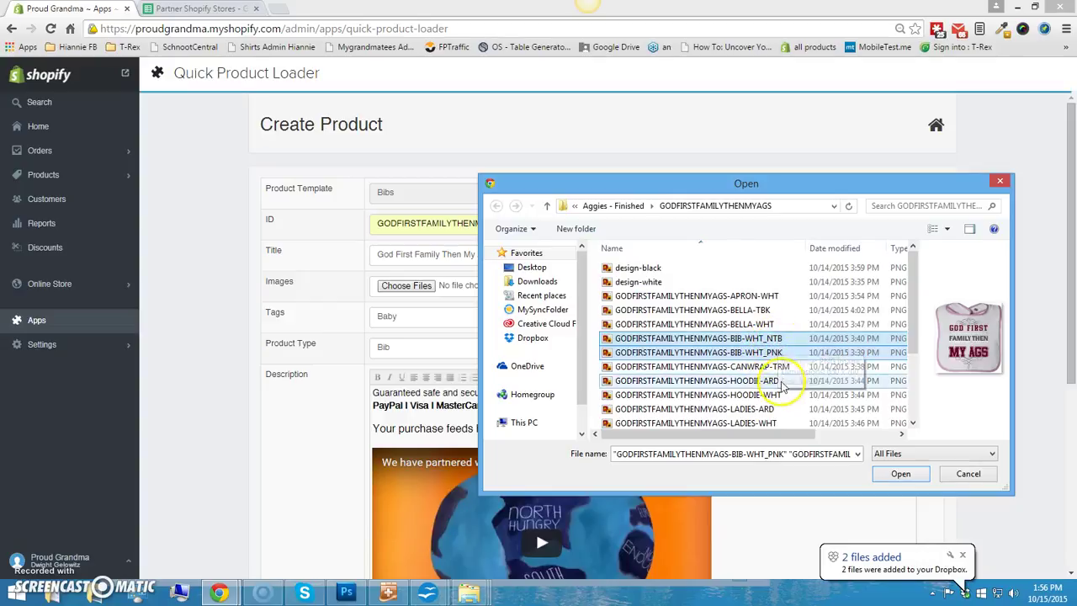
left_click(739, 339)
left_click(899, 474)
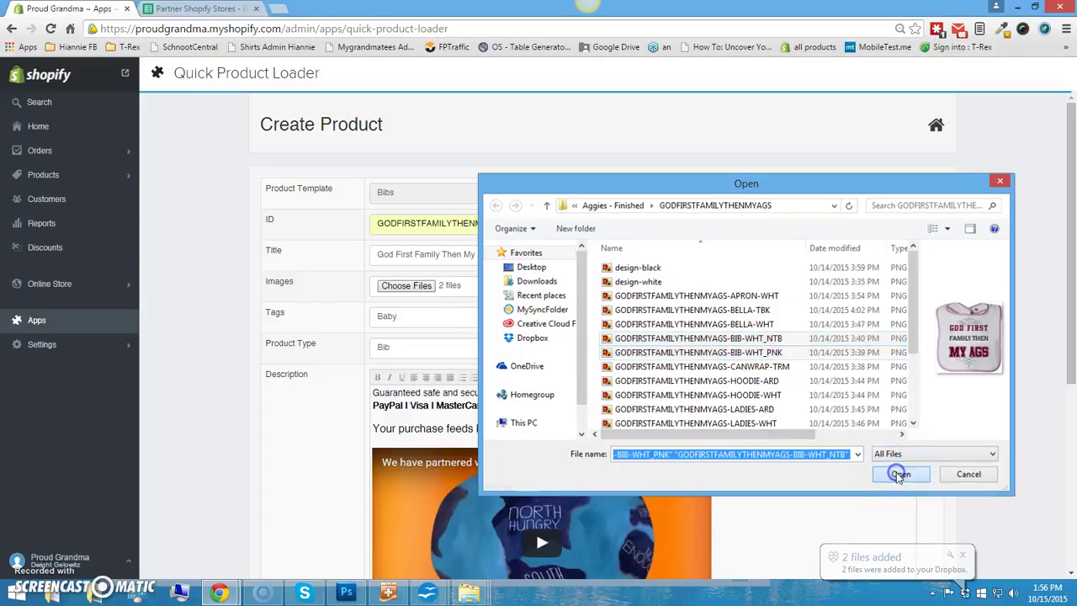
Change the product tag to AG-Baby and deselect the Gold and Green colors.
left_click(380, 317)
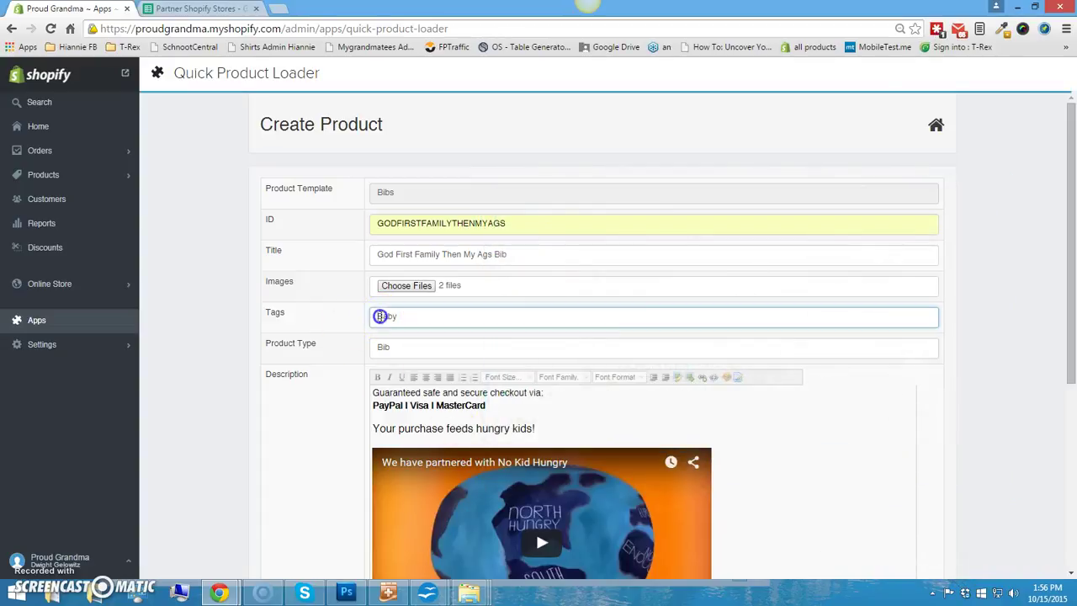
type("G-")
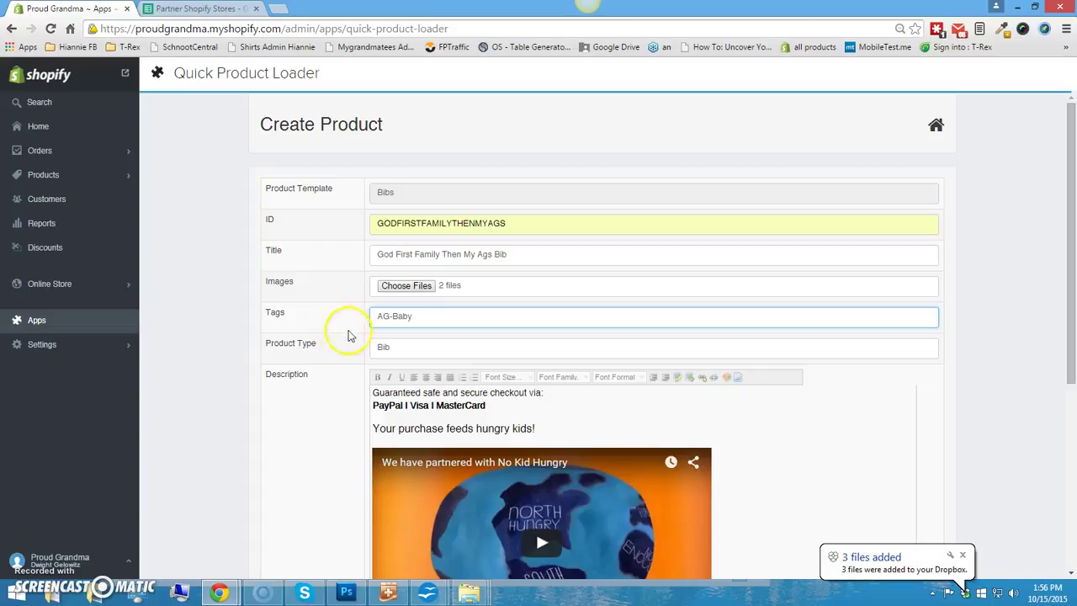
scroll(249, 375, "down", 4)
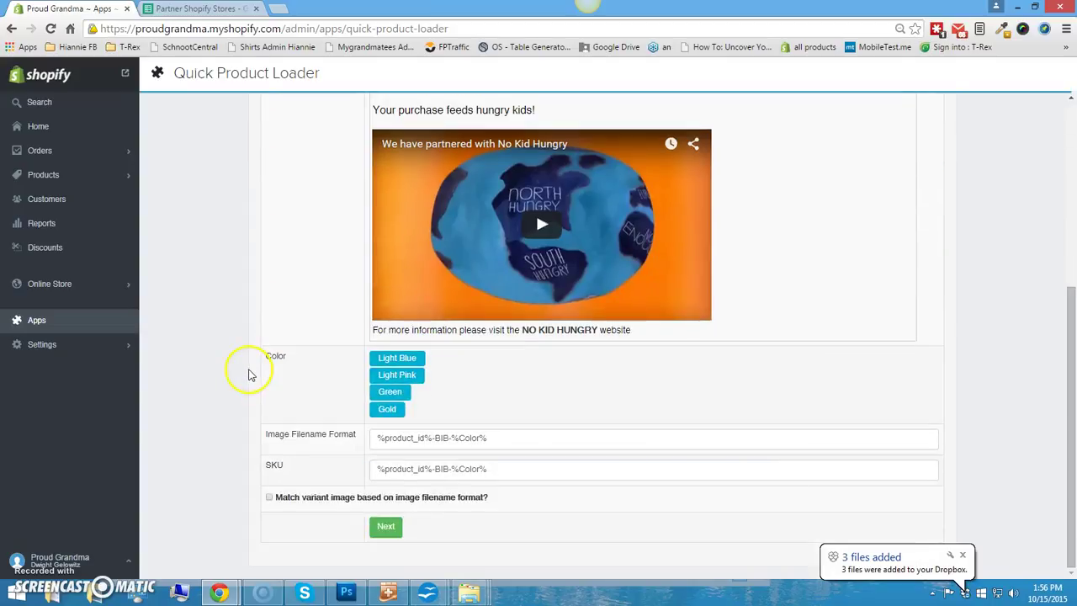
left_click(388, 410)
left_click(391, 393)
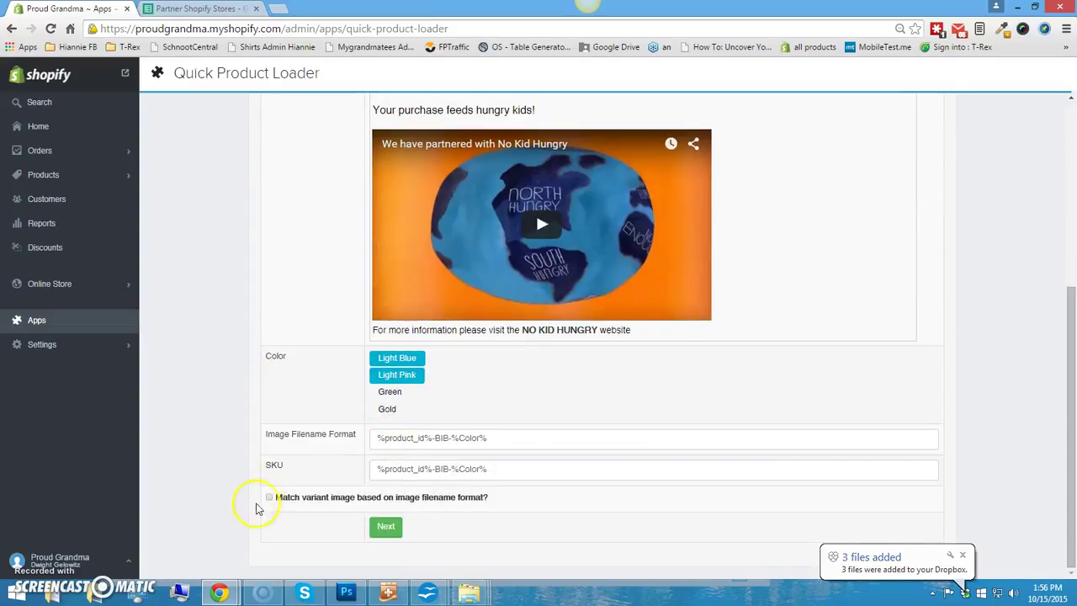
Create the bib product on the store with its Light Blue and Light Pink variants and open the newly created product.
left_click(391, 528)
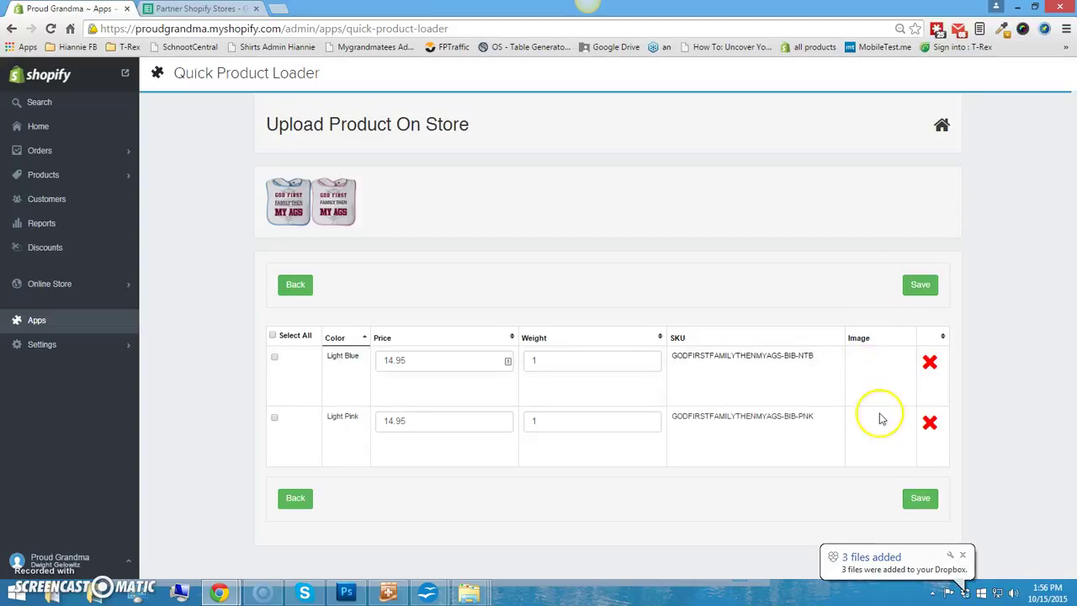
left_click(929, 500)
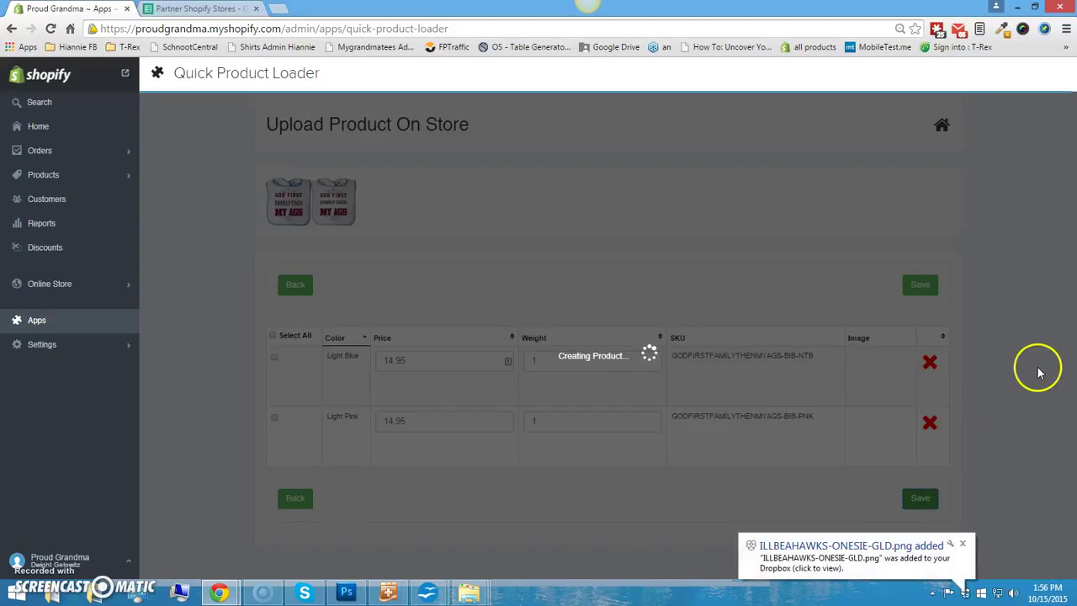
left_click(962, 543)
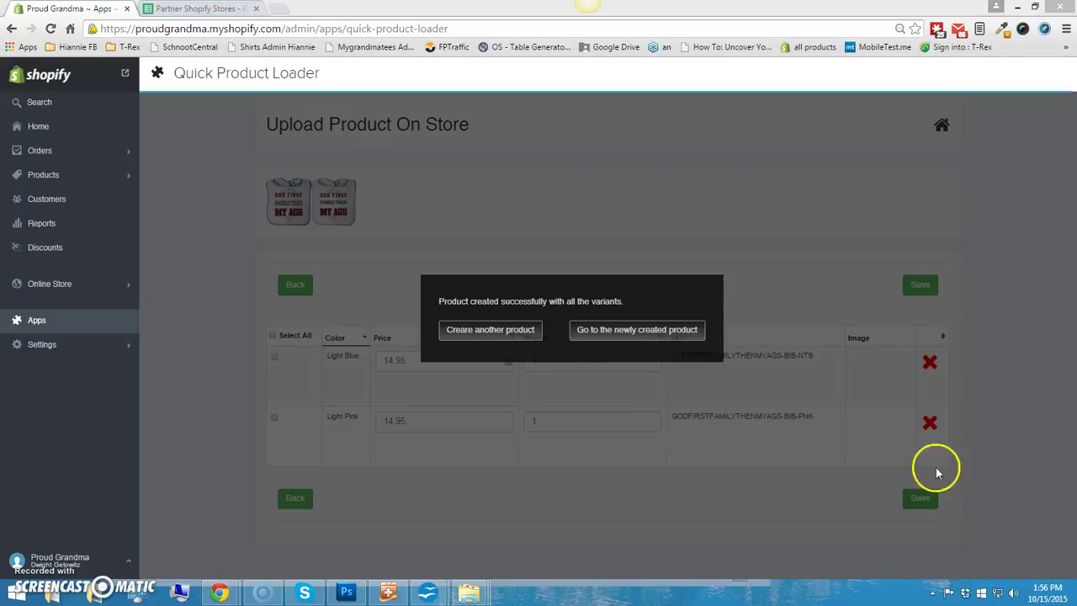
left_click(642, 333)
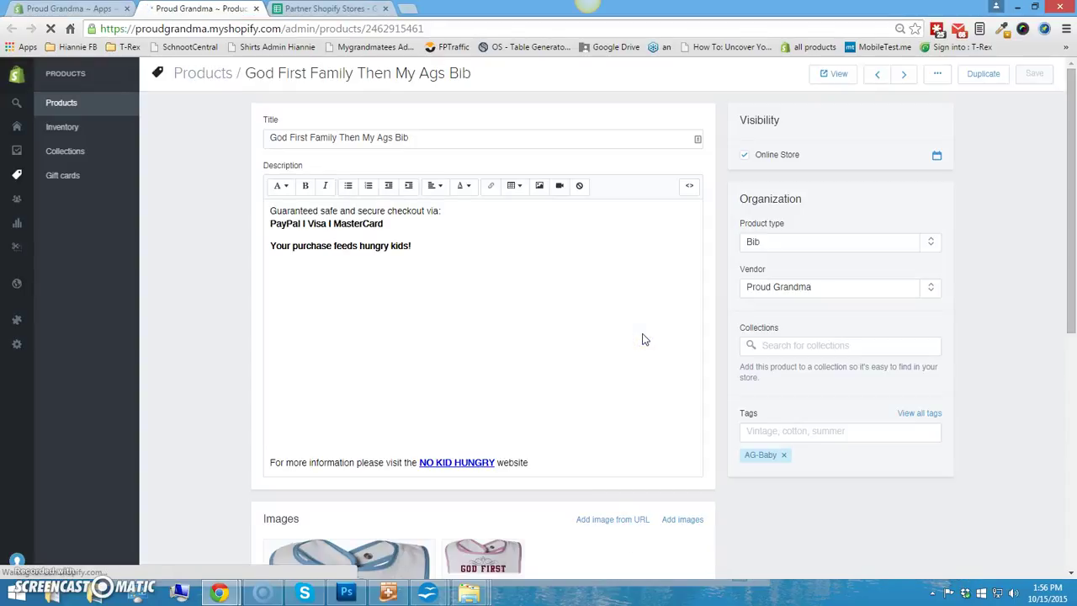
Set the bib product's vendor to Trexify and save the product.
left_click(837, 287)
type("Tre")
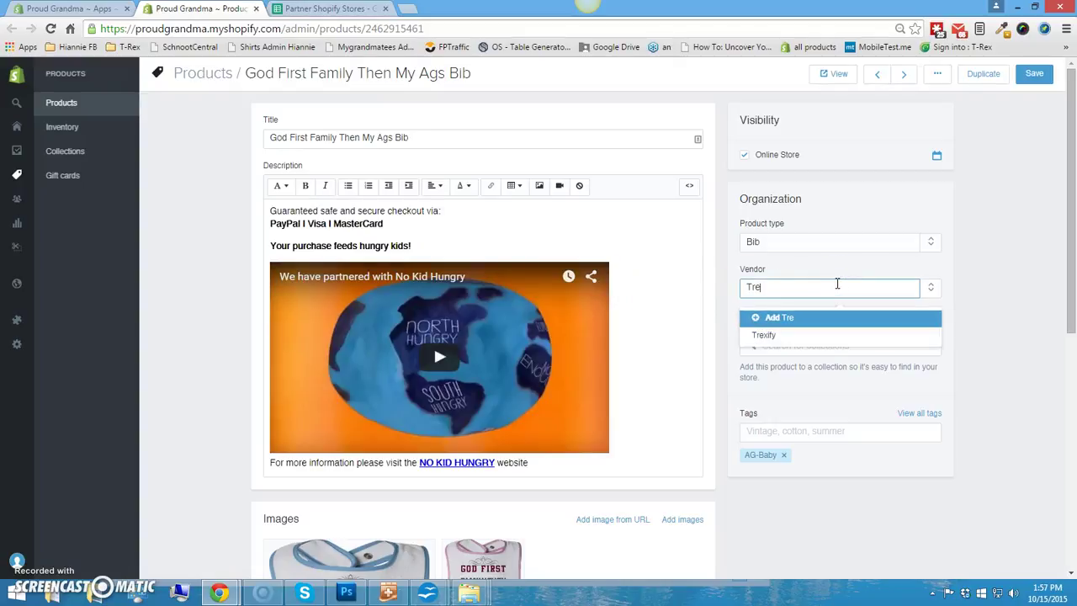
left_click(759, 341)
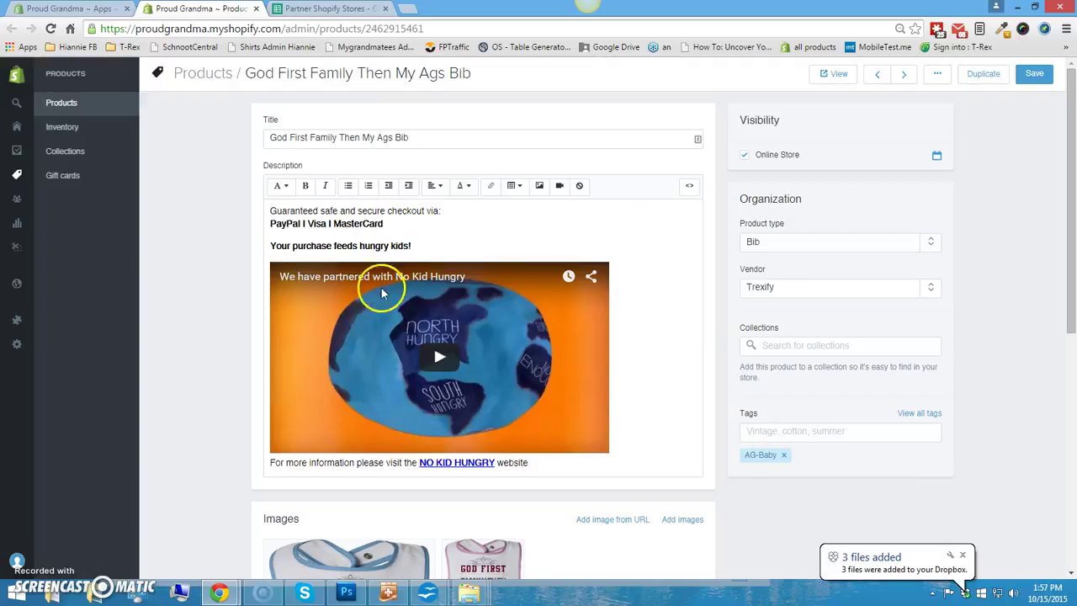
left_click(1048, 82)
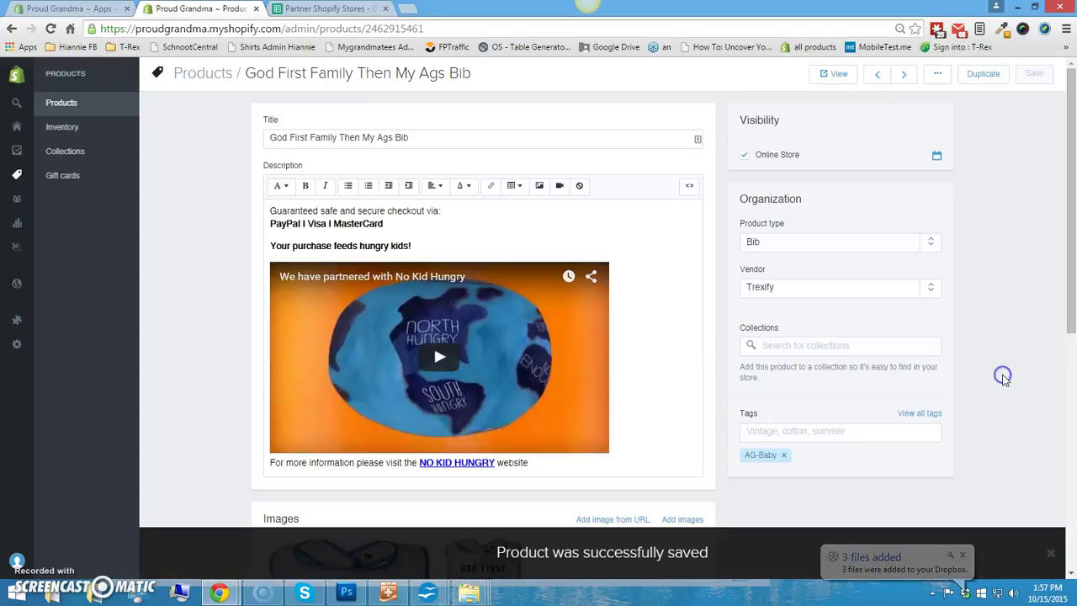
Open the bib's Light Blue variant, turn off charging taxes and assign the blue-trimmed bib image to it.
scroll(1002, 376, "down", 4)
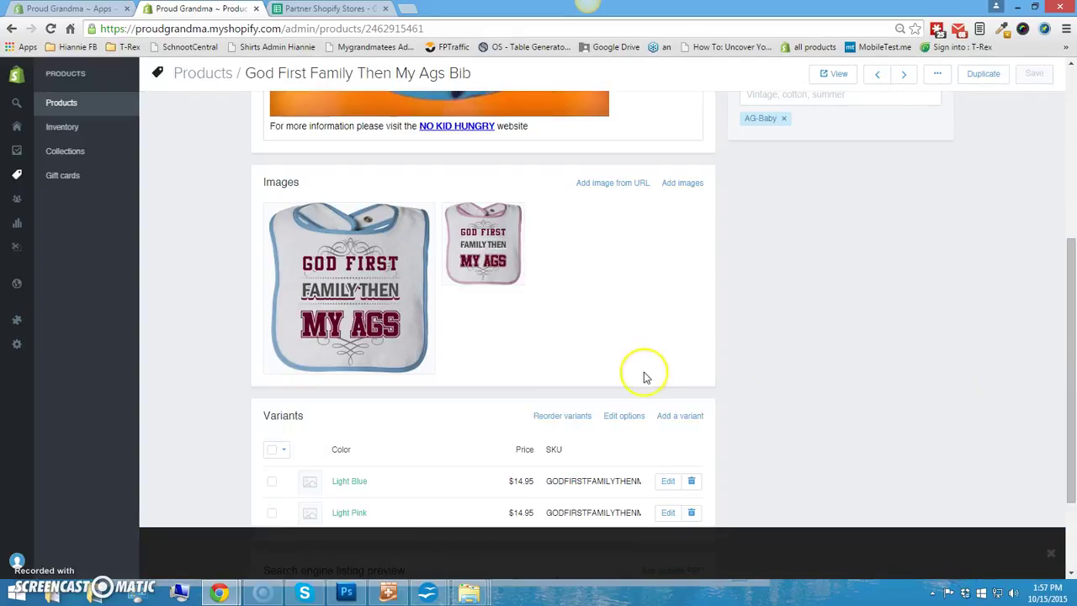
scroll(644, 376, "down", 1)
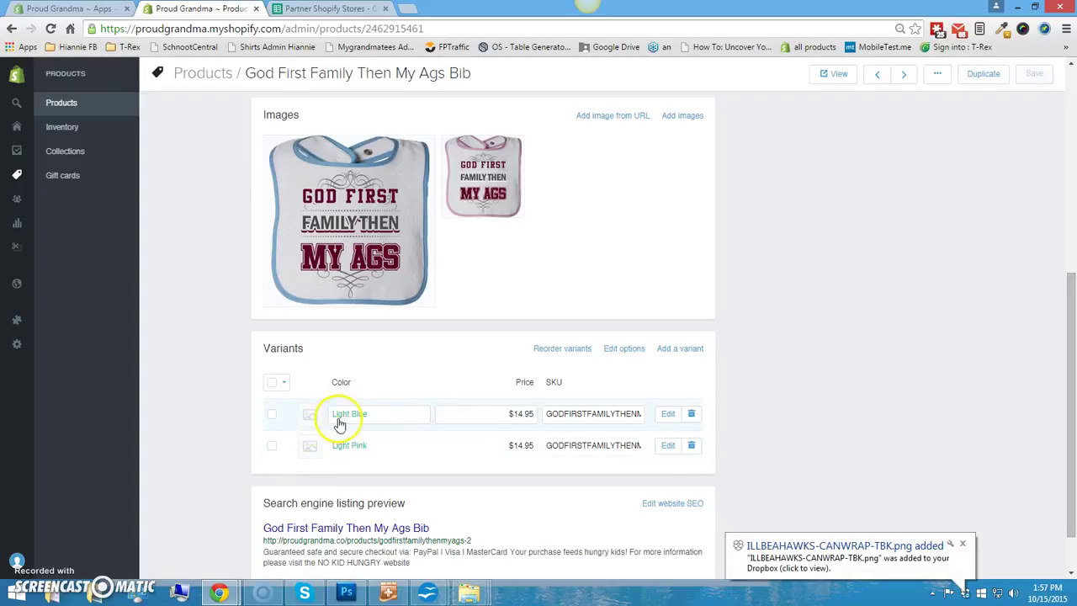
left_click(273, 416)
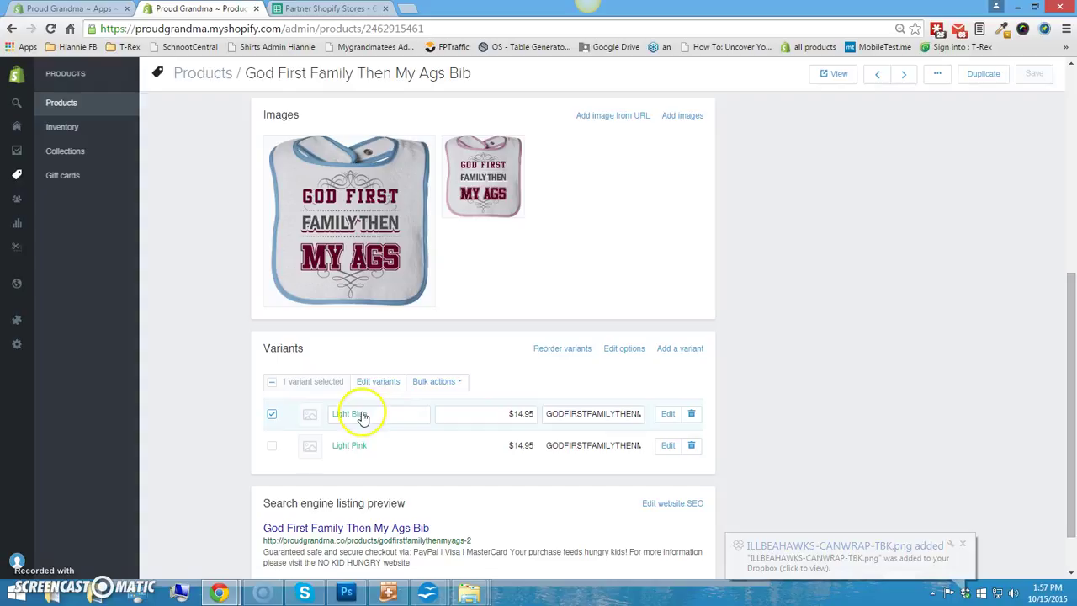
left_click(667, 415)
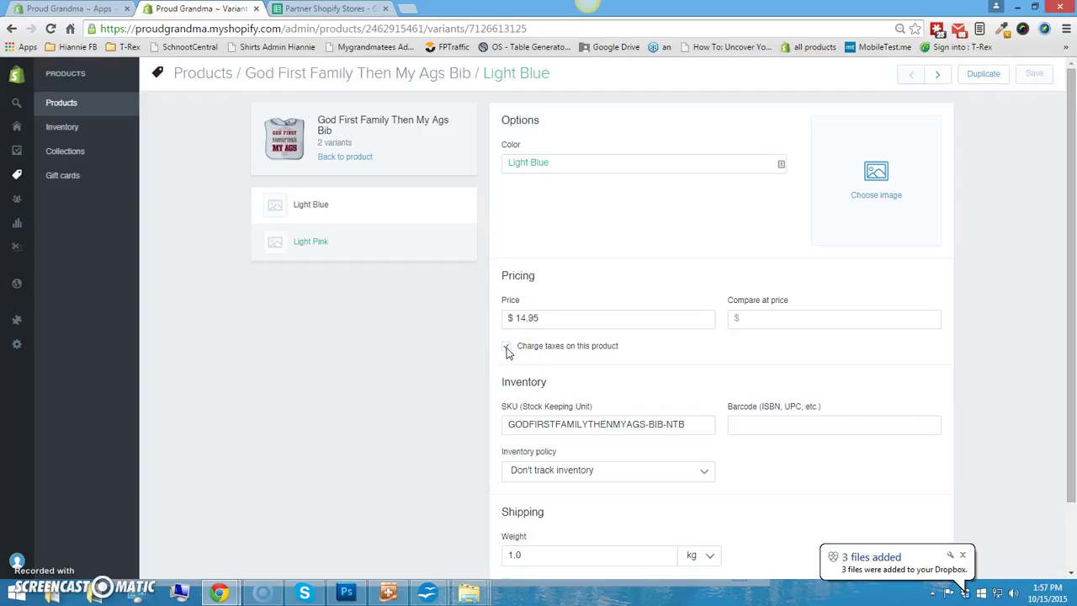
left_click(506, 347)
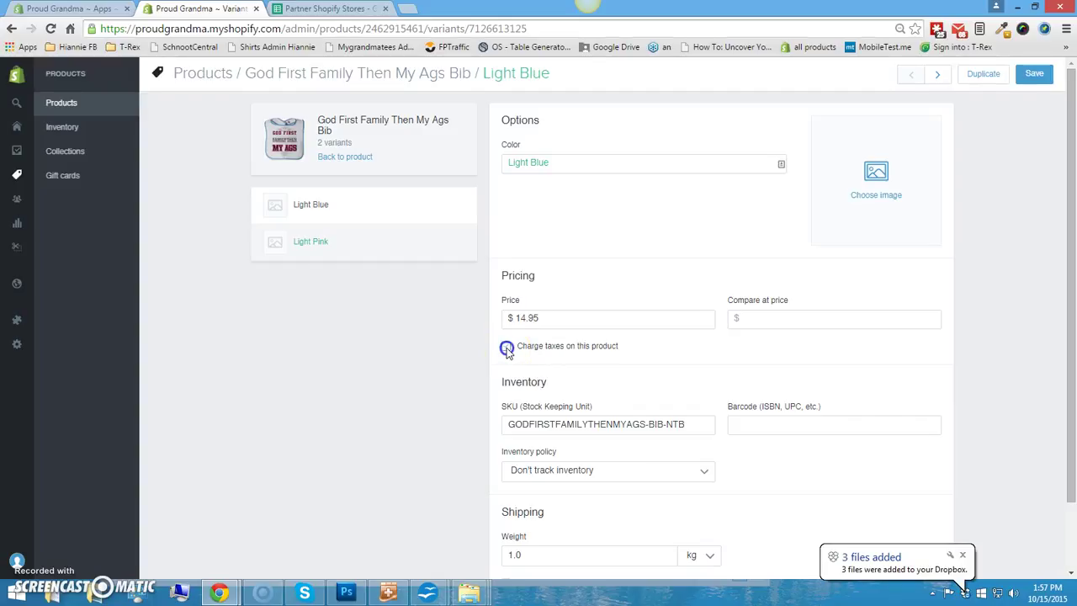
left_click(876, 175)
left_click(394, 193)
left_click(689, 262)
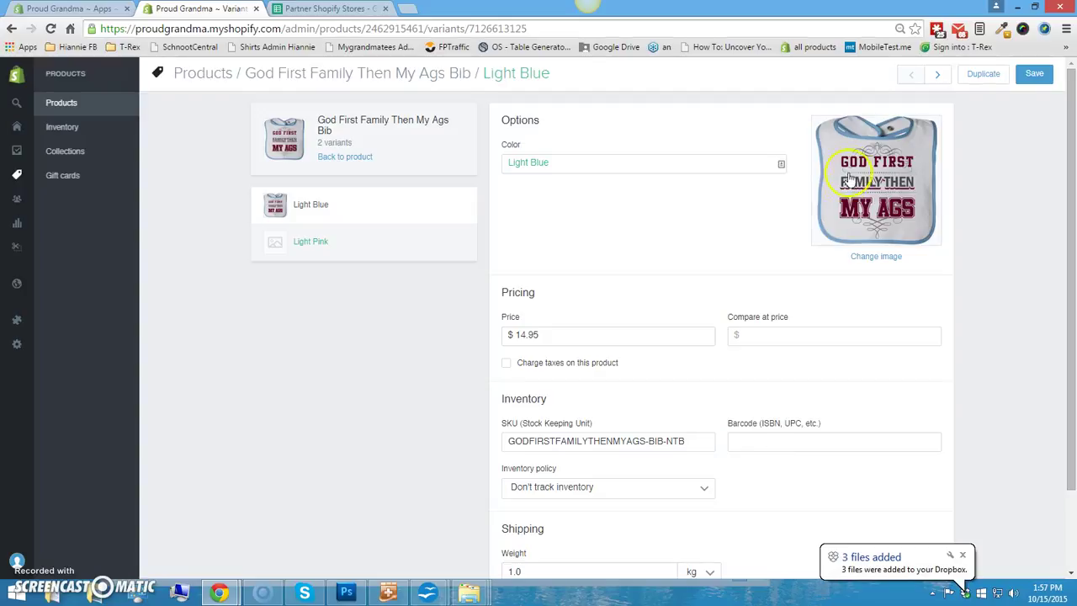
Switch to the Trexify media library and copy the file URL of the w-1.png design.
key("alt+Tab")
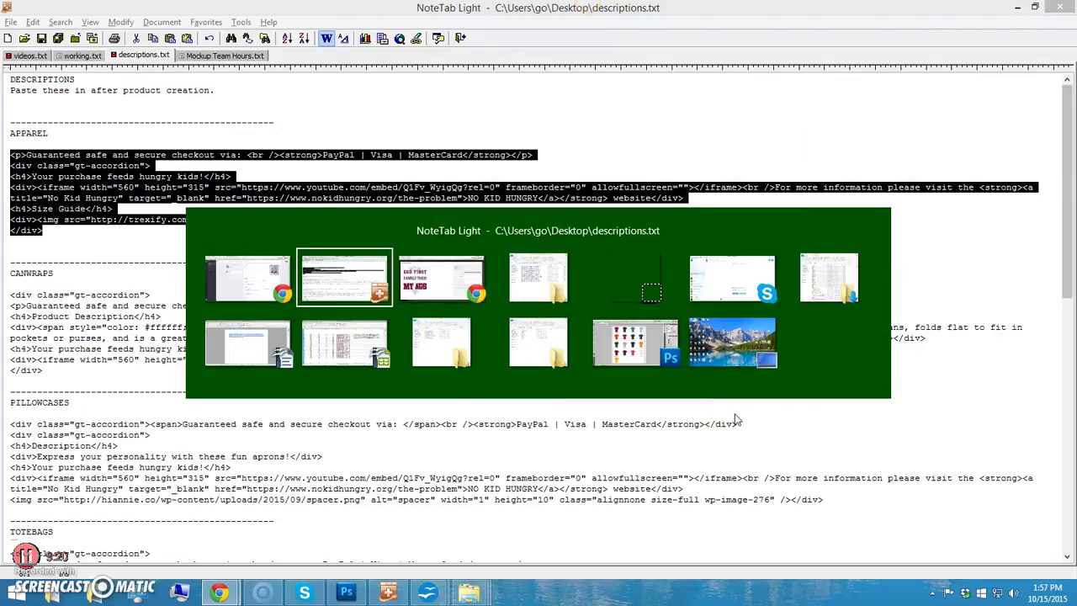
left_click(971, 96)
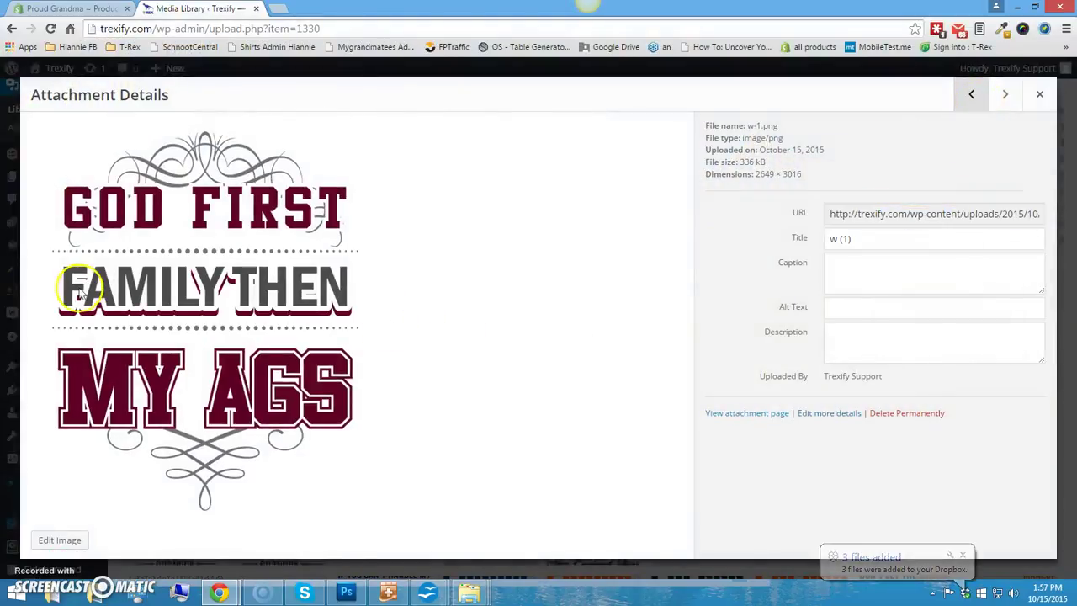
left_click(949, 212)
right_click(860, 215)
left_click(854, 222)
Return to the Light Blue variant, paste the copied image URL as its barcode and save the variant.
key("alt+Tab")
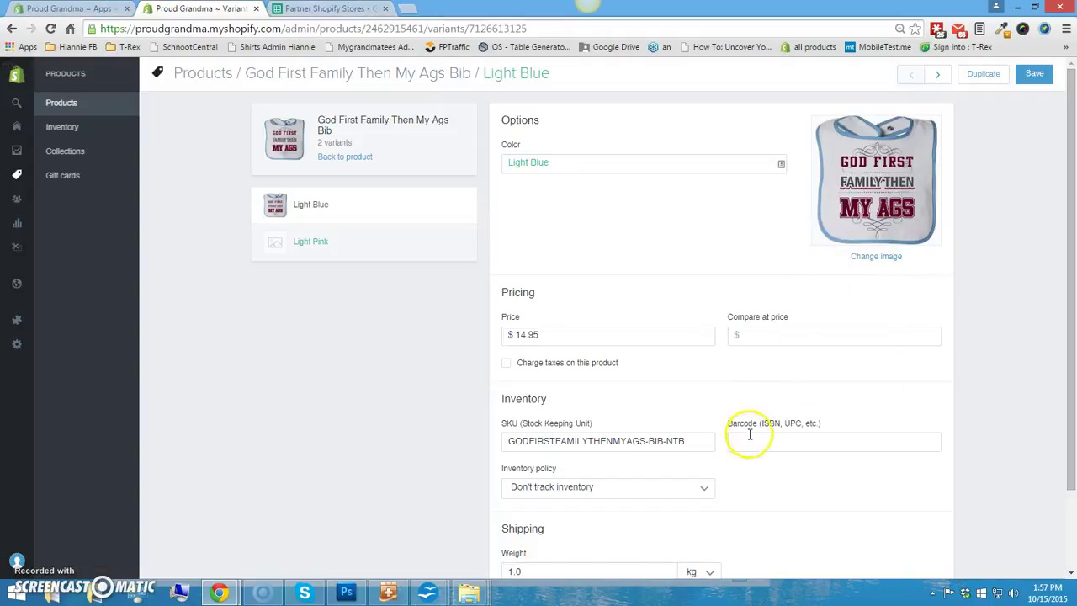
left_click(805, 443)
key("ctrl+v")
left_click(988, 450)
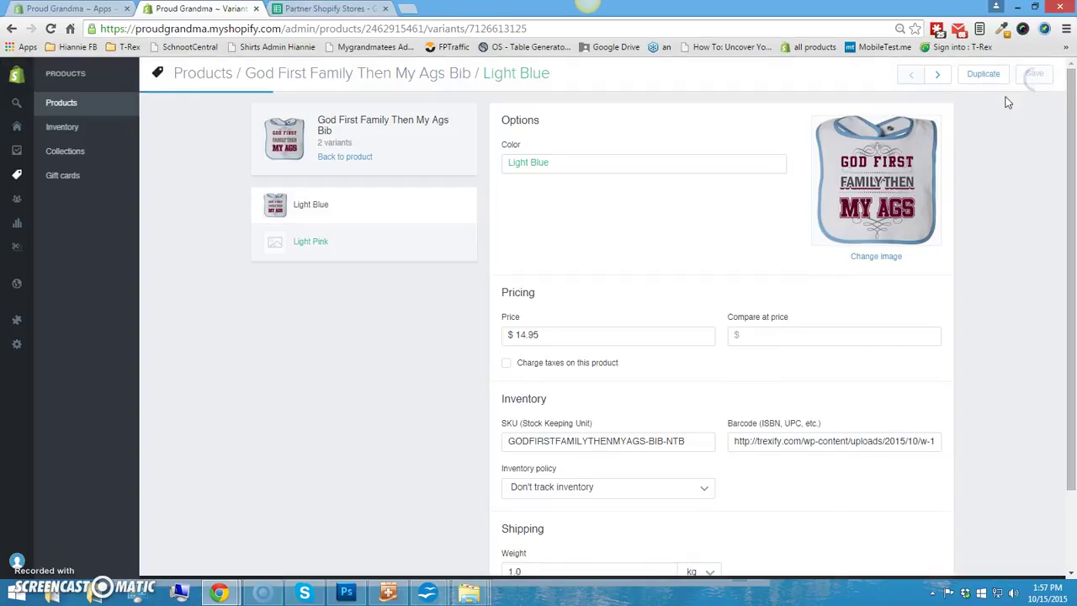
Open the bib's Light Pink variant and assign the pink-trimmed bib image to it.
left_click(383, 76)
scroll(202, 385, "down", 1)
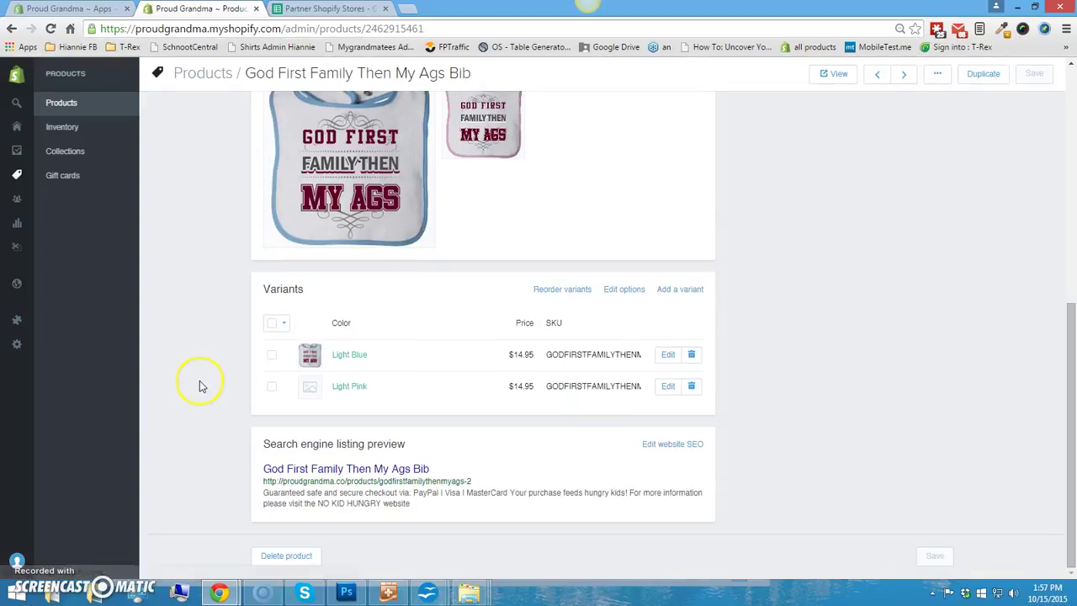
left_click(273, 388)
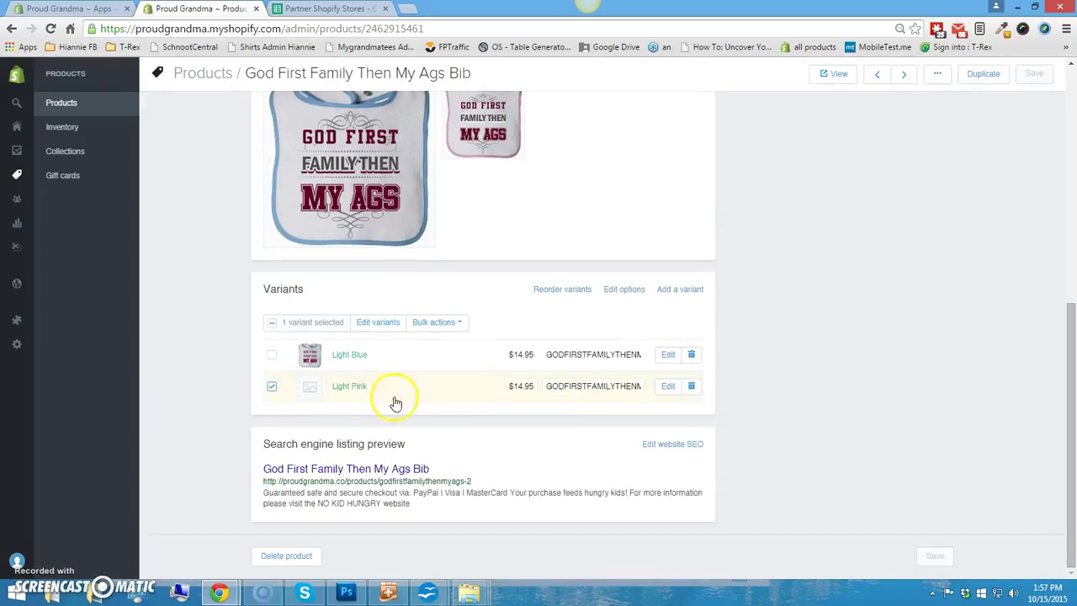
left_click(671, 386)
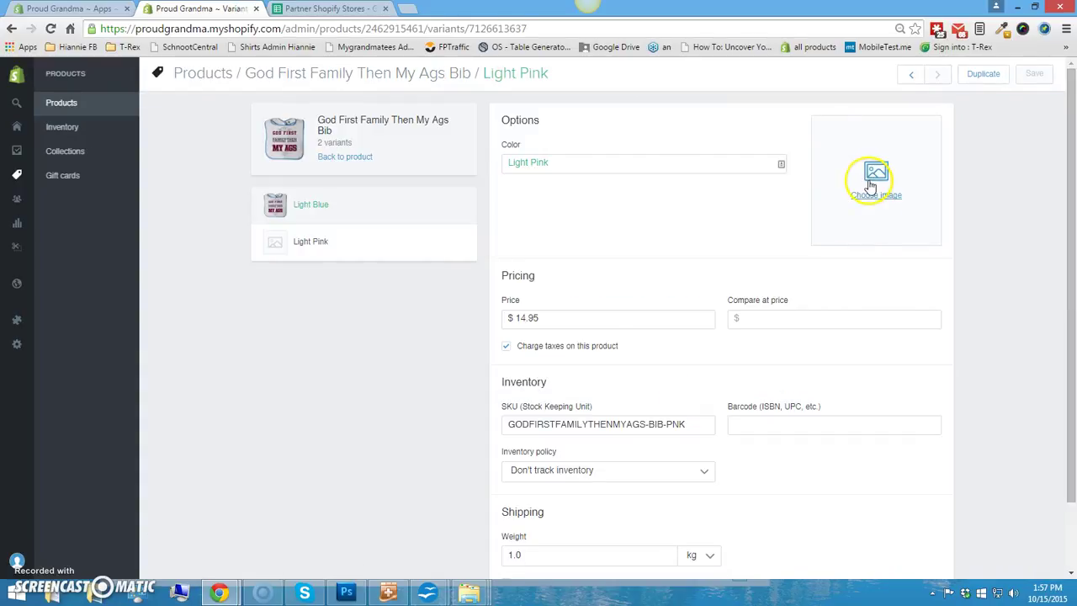
left_click(872, 185)
left_click(462, 218)
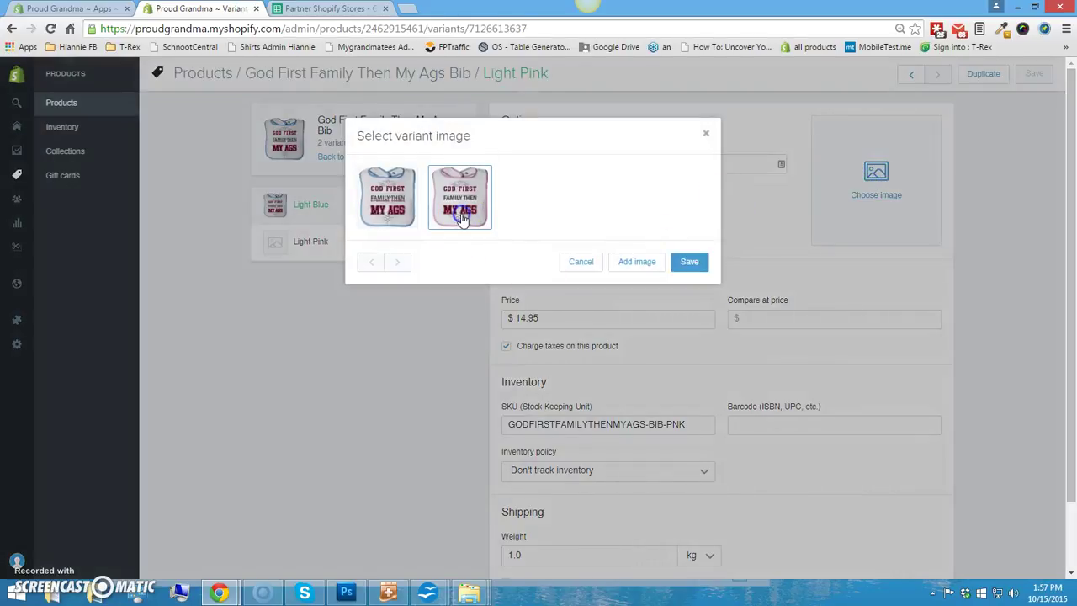
left_click(691, 260)
Paste the design URL as the Light Pink variant's barcode, turn off charging taxes and save the variant.
left_click(780, 439)
key("ctrl+v")
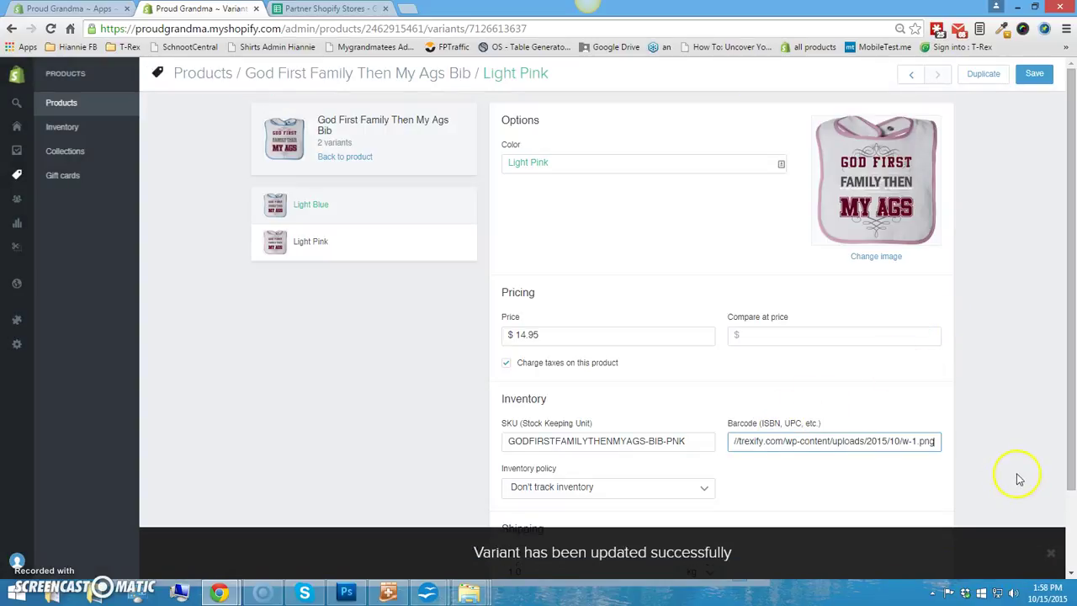
left_click(947, 446)
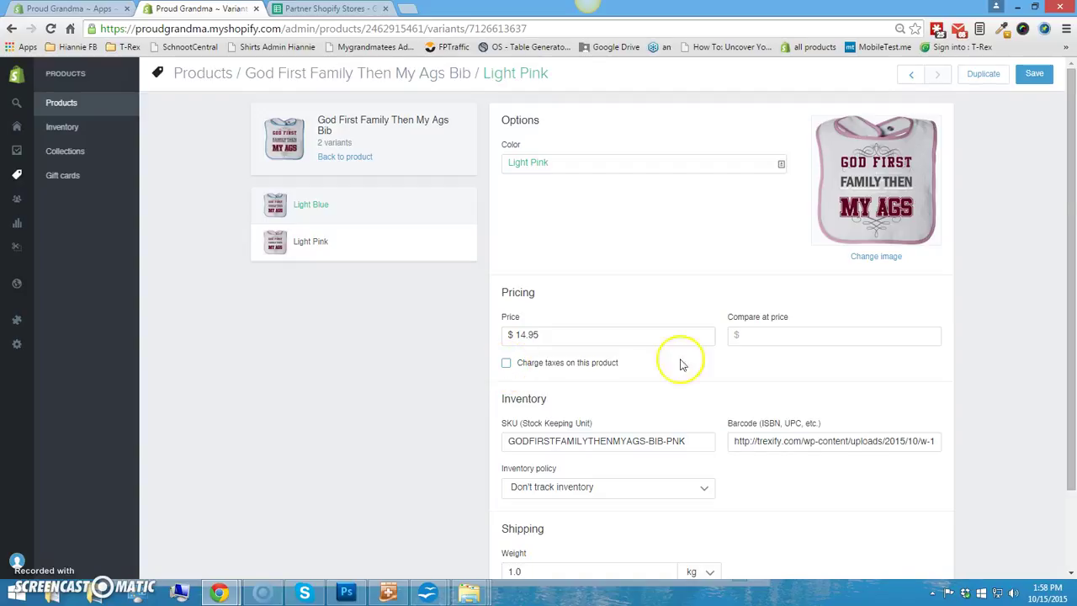
left_click(1034, 73)
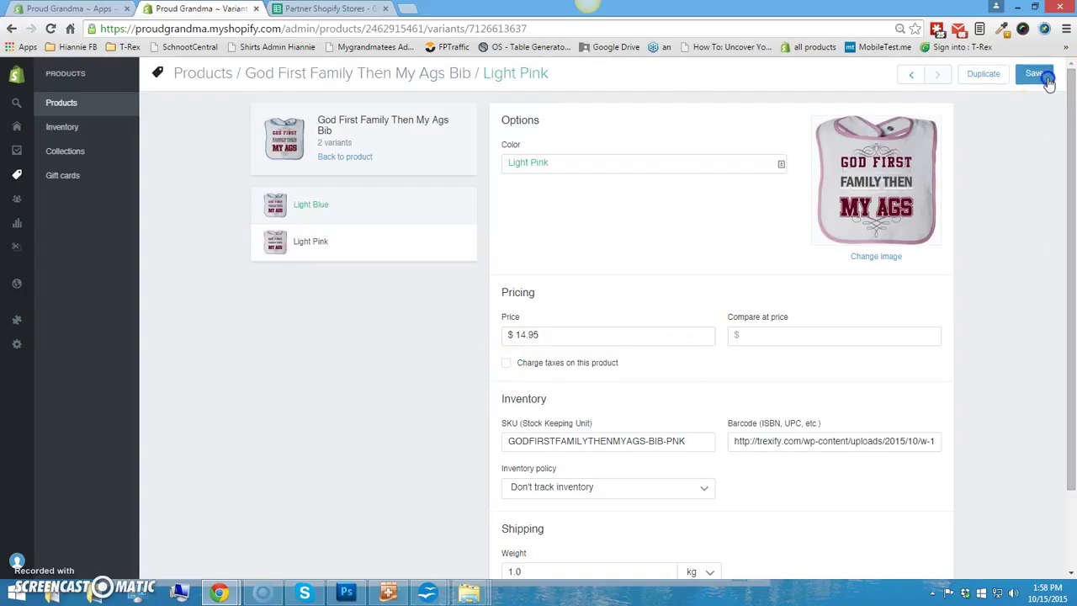
Close the bib product and start another product in Quick Product Loader from the Pillowcase template.
left_click(396, 79)
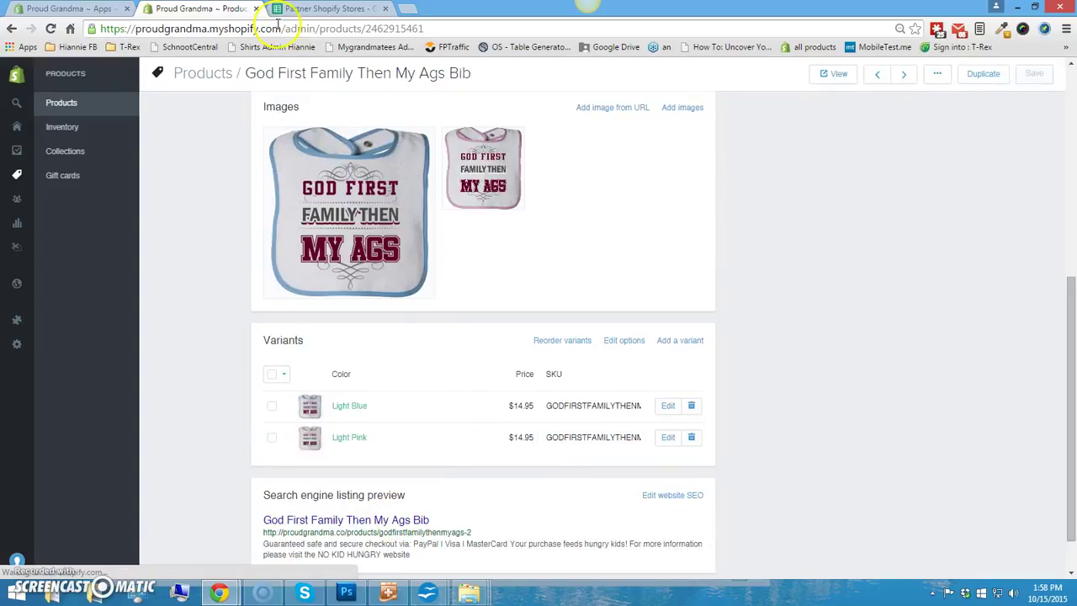
scroll(862, 388, "up", 5)
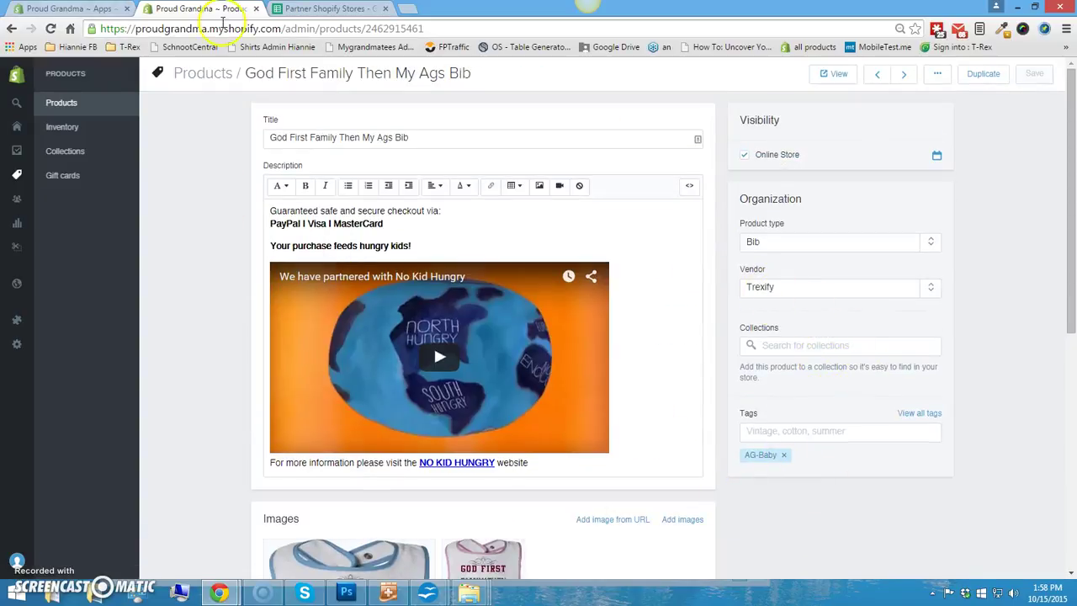
left_click(256, 8)
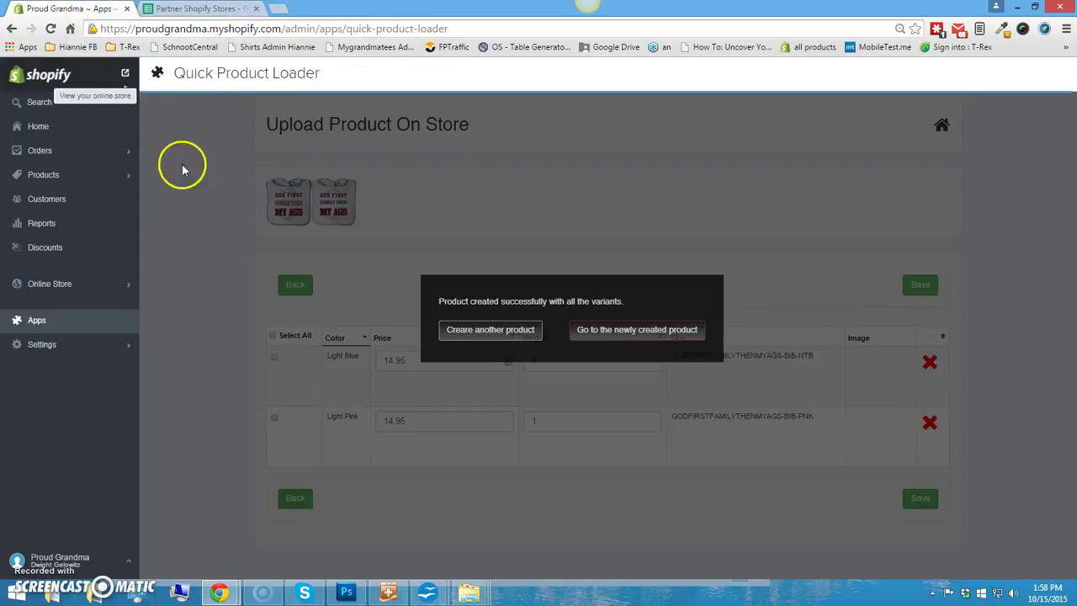
left_click(500, 332)
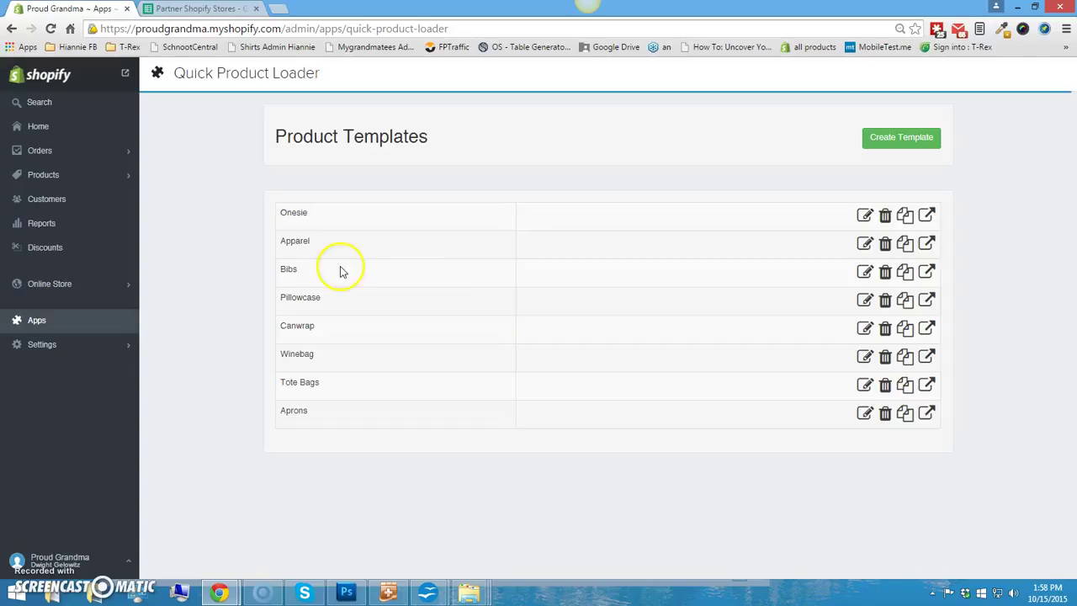
left_click(926, 303)
Set the product ID to GODFIRSTFAMILYTHENMYAGS and the title to God First Family Then My Ags Pillowcase.
left_click(514, 222)
type("GO")
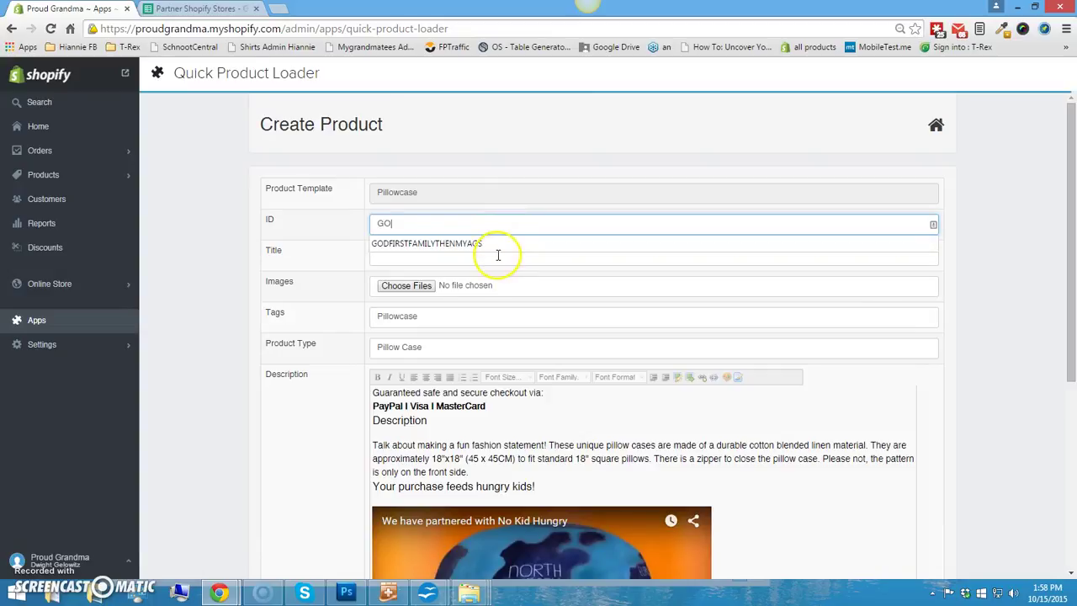
left_click(498, 244)
left_click(491, 256)
type("Go")
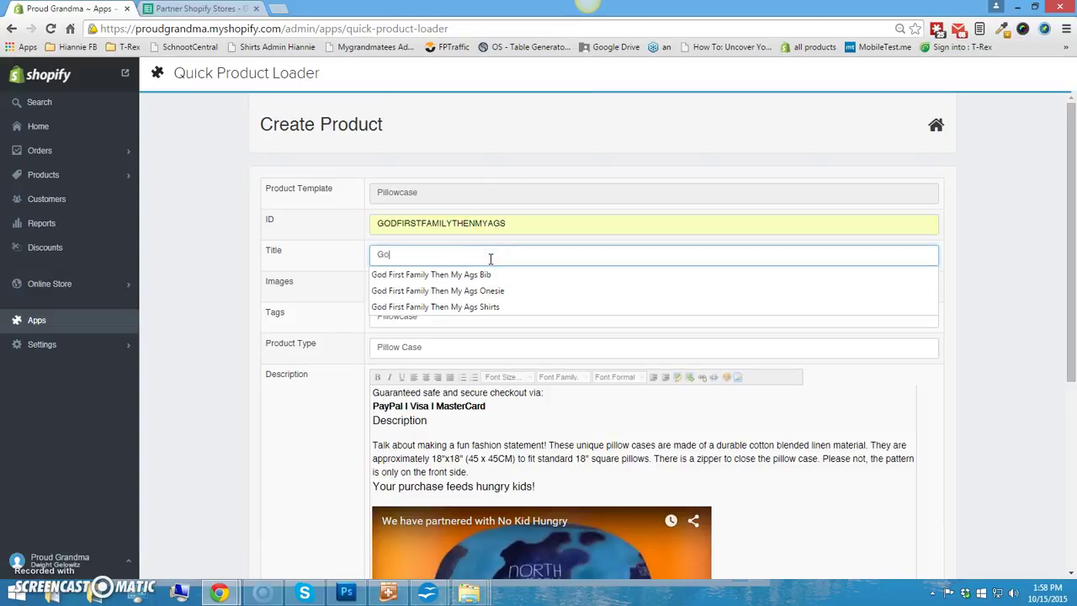
left_click(481, 274)
left_click(499, 252)
key("BackSpace")
key("BackSpace")
key("BackSpace")
type("Pillowca")
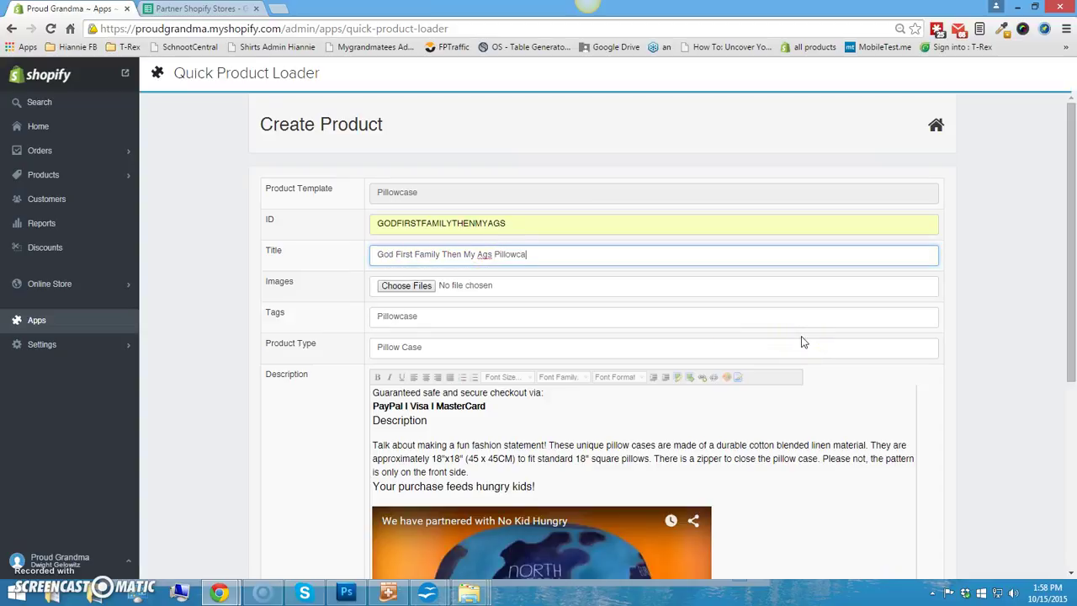
Attach the image GODFIRSTFAMILYTHENMYAGS-PILLOWCASE-CREAM.png to the product.
left_click(408, 285)
left_click(732, 338)
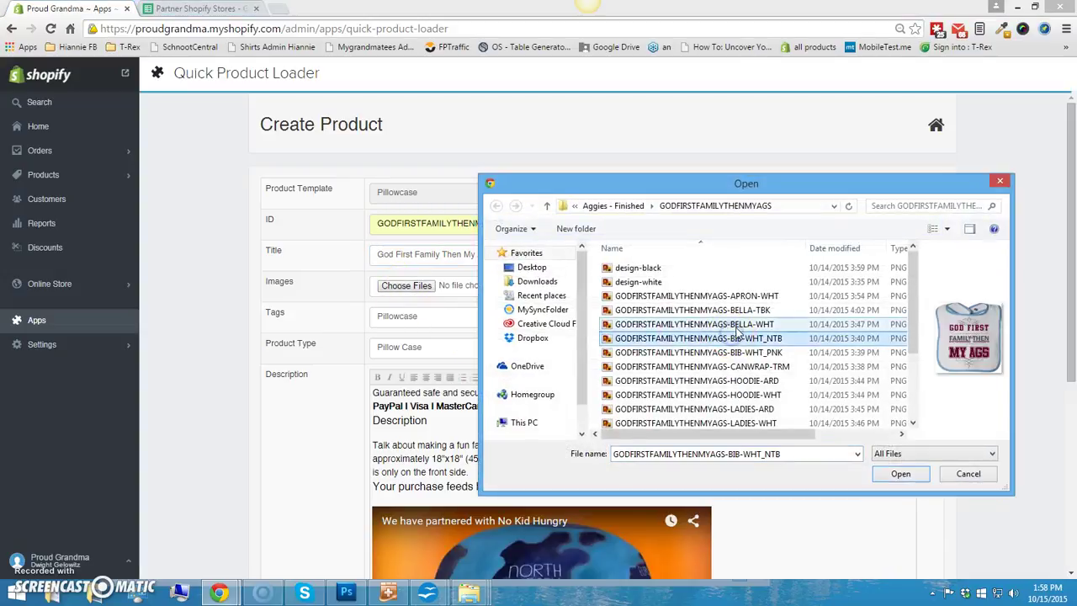
scroll(758, 396, "down", 3)
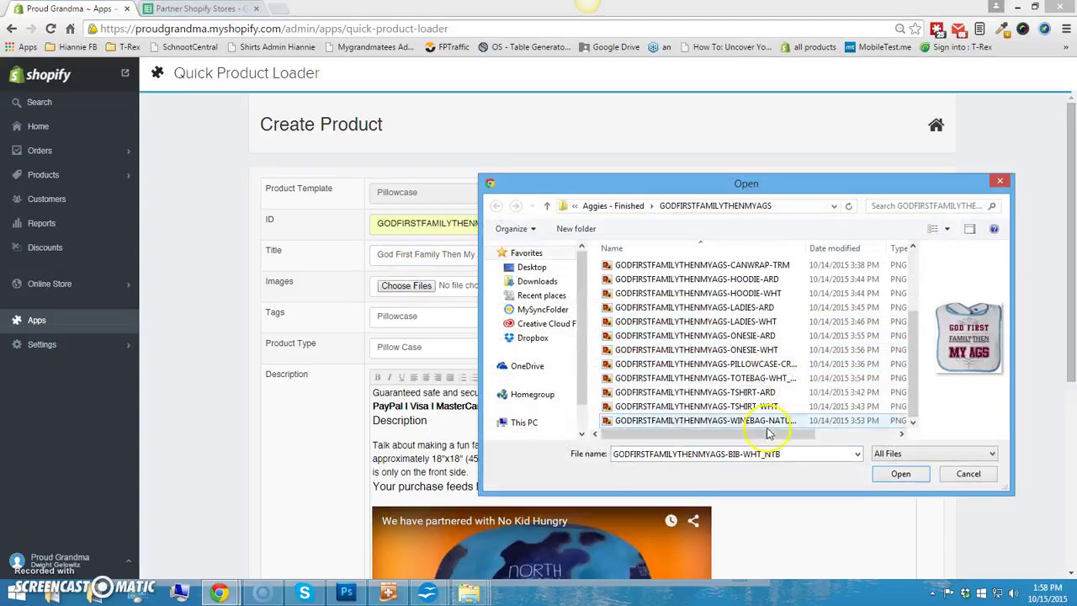
left_click(766, 364)
left_click(901, 473)
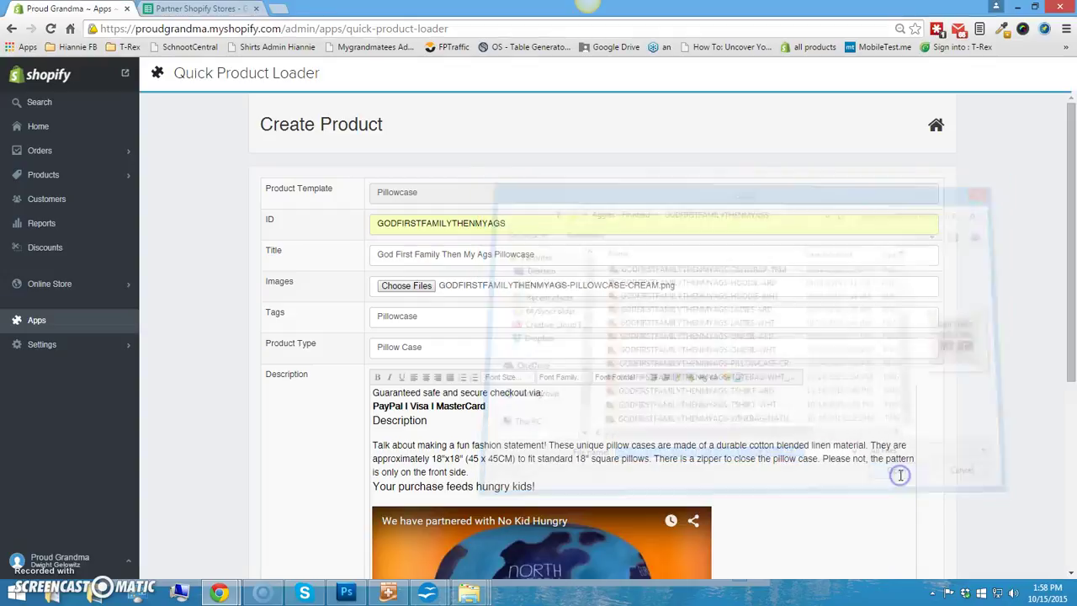
Change the product tag to AG-Pillowcase and enable matching the variant image based on the image filename format.
left_click(375, 317)
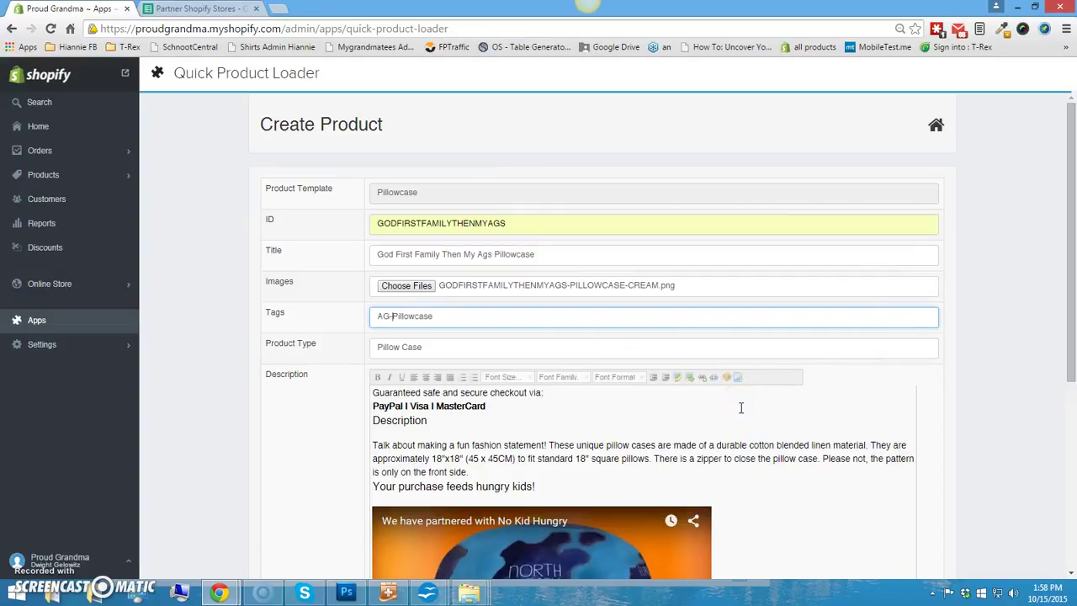
scroll(225, 416, "down", 4)
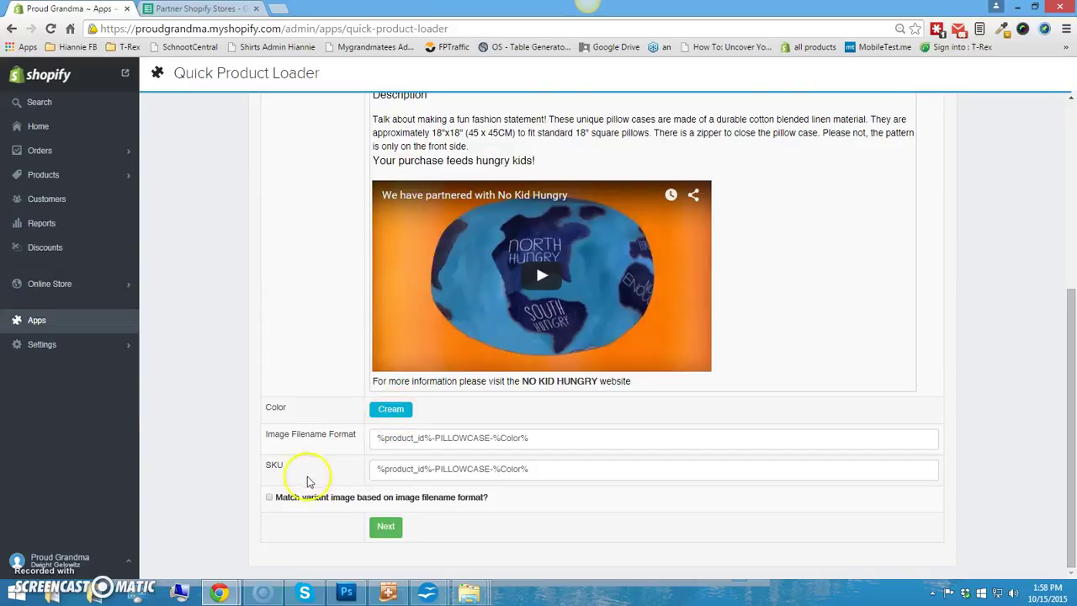
left_click(269, 497)
Create the pillowcase product on the store with its Cream variant and open the newly created product.
left_click(387, 530)
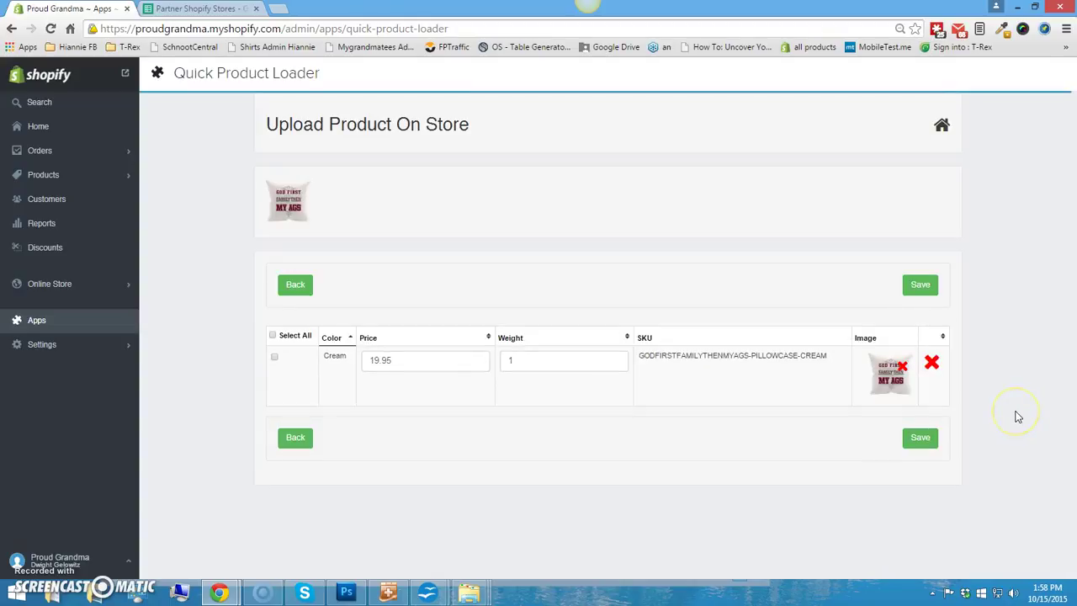
left_click(920, 446)
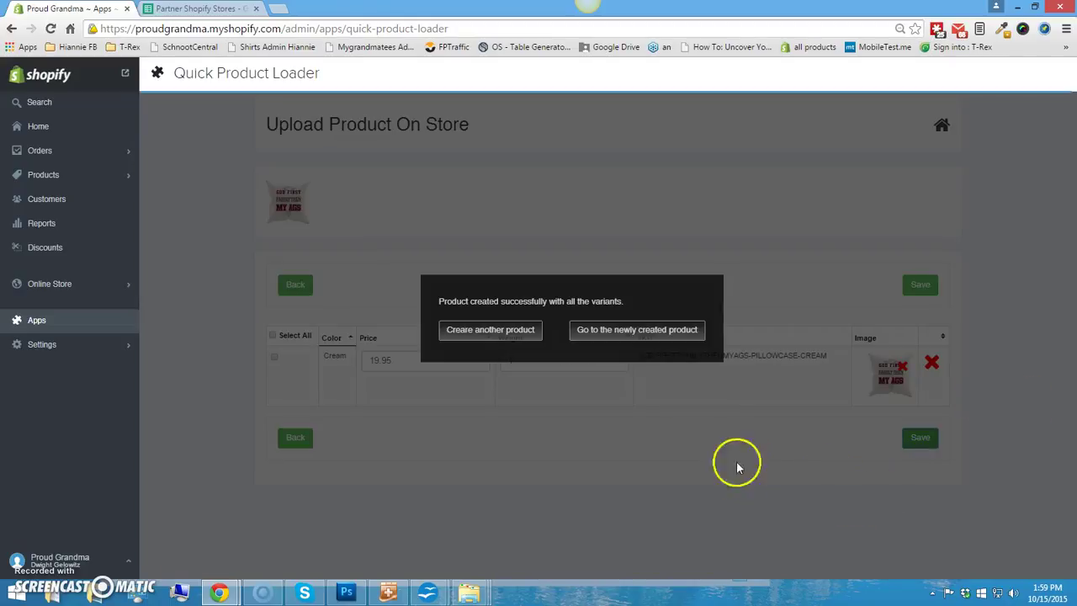
left_click(638, 329)
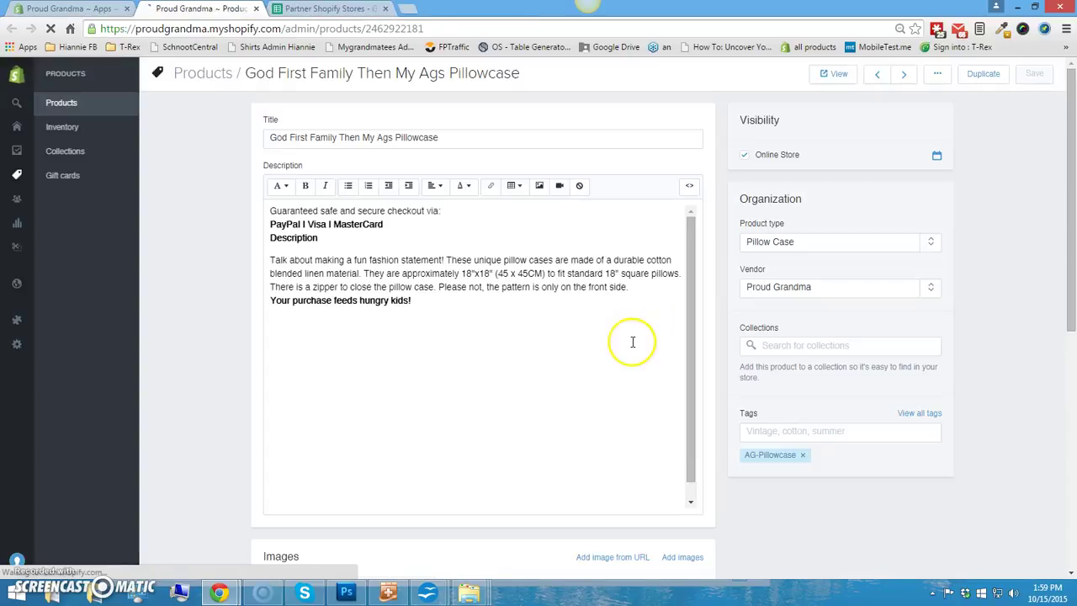
Set the pillowcase product's vendor to Trexify.
triple_click(828, 286)
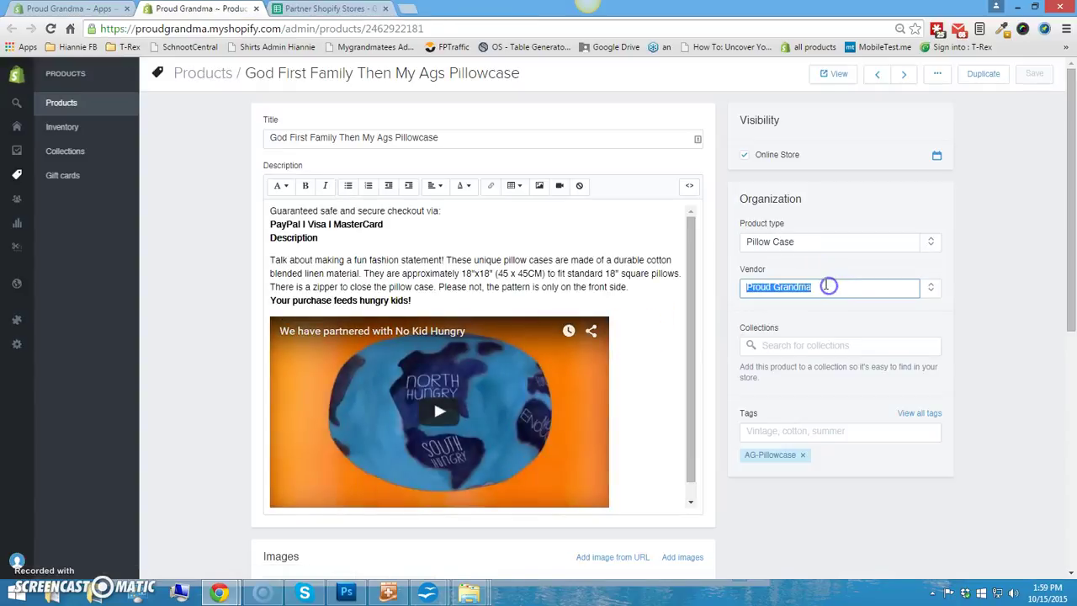
type("Trex")
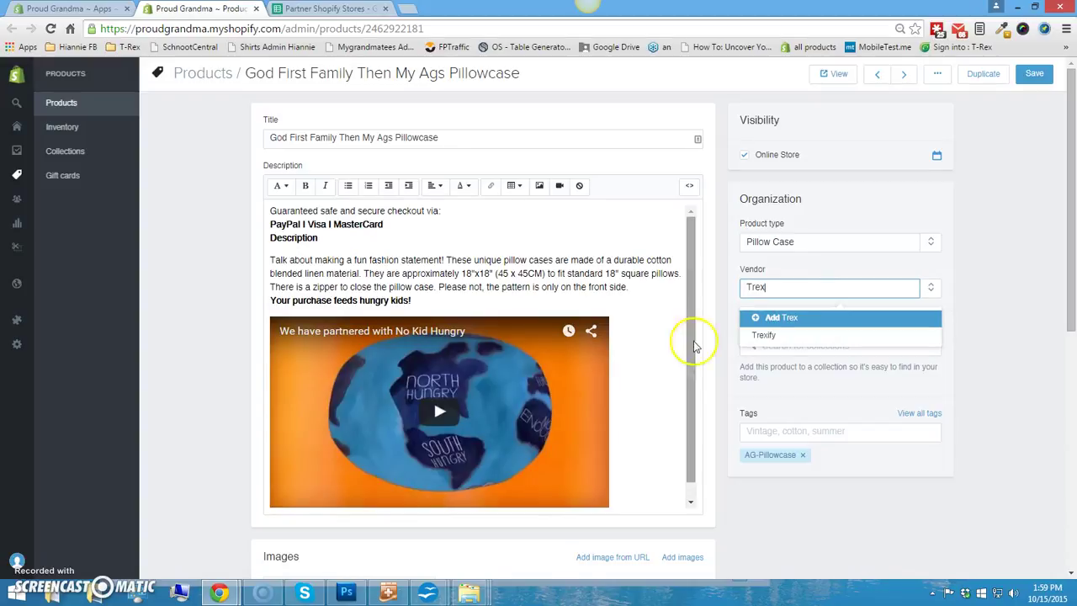
left_click(791, 340)
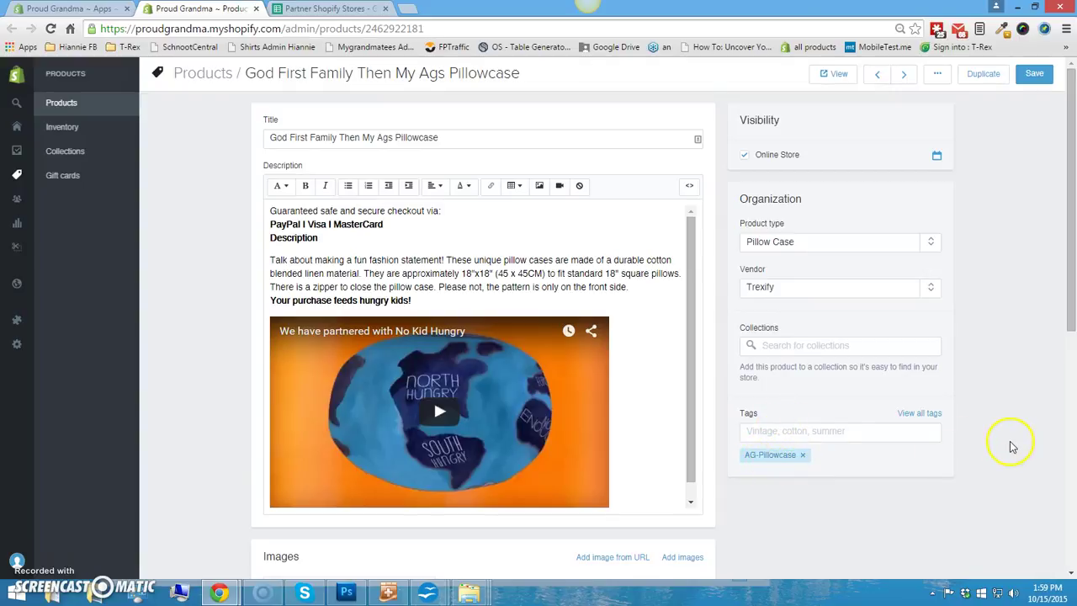
Save the pillowcase product and open its Cream variant for editing.
scroll(1013, 447, "down", 2)
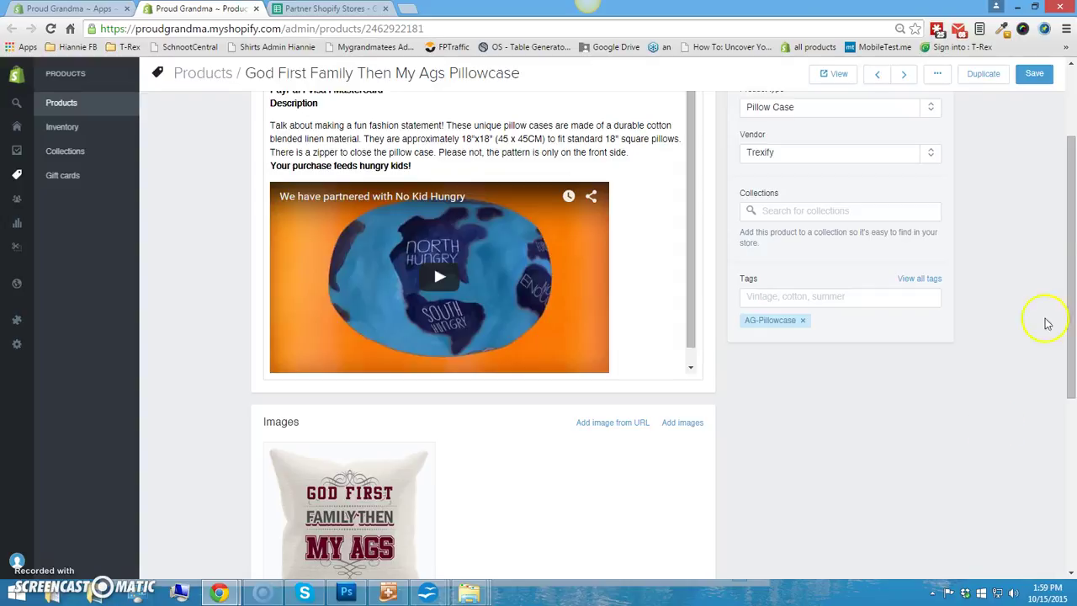
left_click(1034, 74)
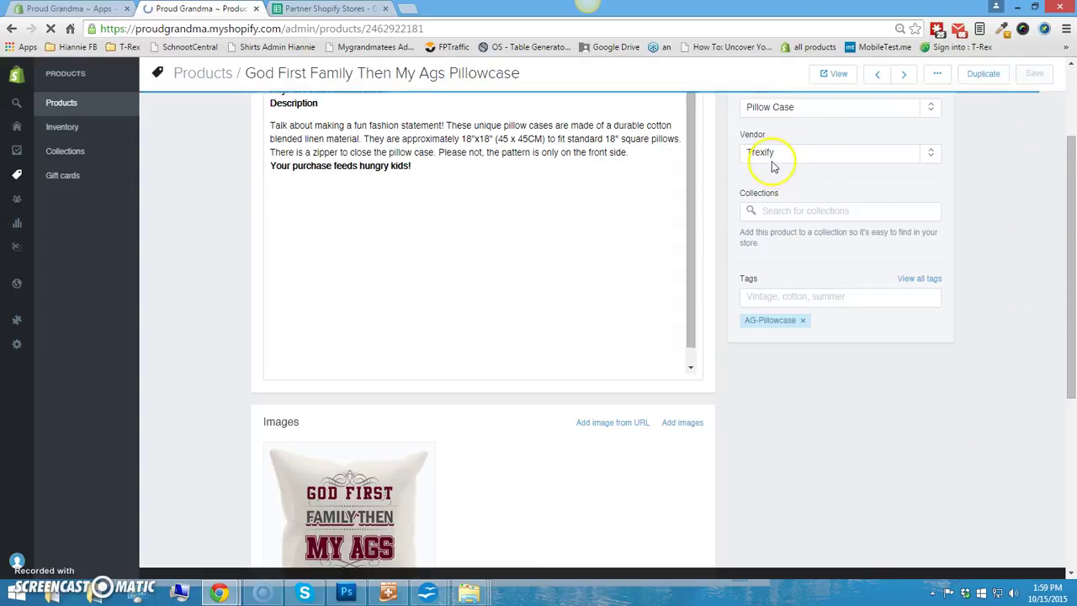
scroll(903, 381, "down", 5)
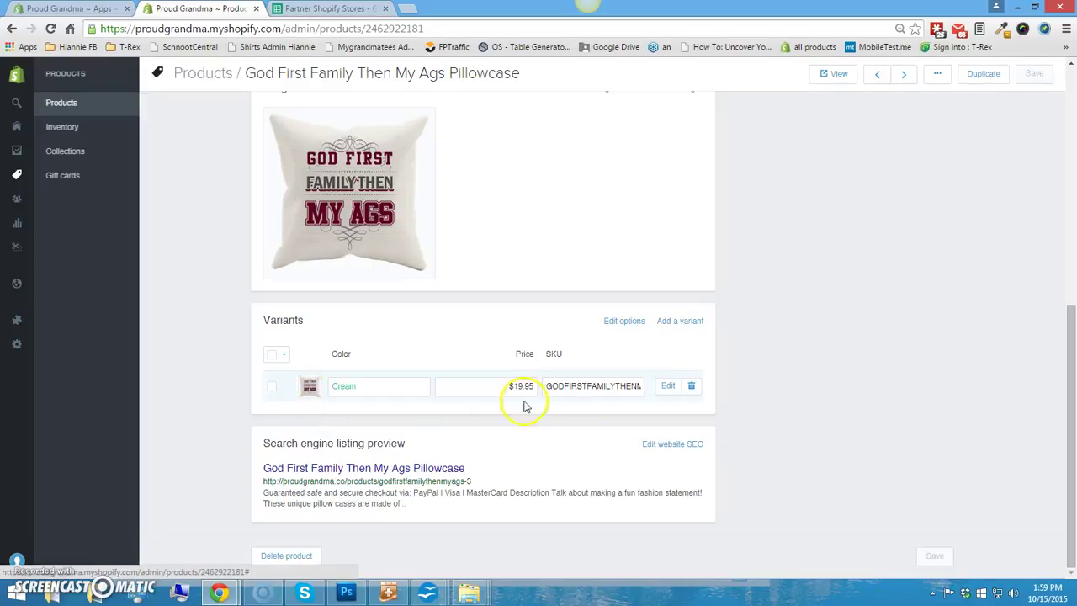
left_click(667, 388)
left_click(756, 440)
type("http://trexify.com/wp-content/uploads/2015/10/w-1.png")
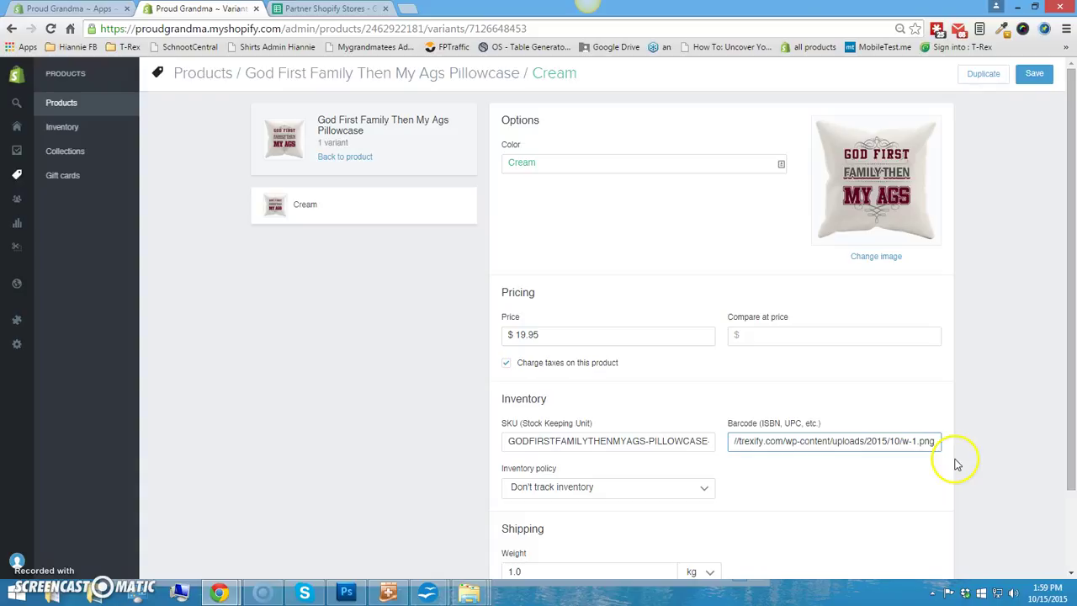
left_click(506, 364)
left_click(1036, 75)
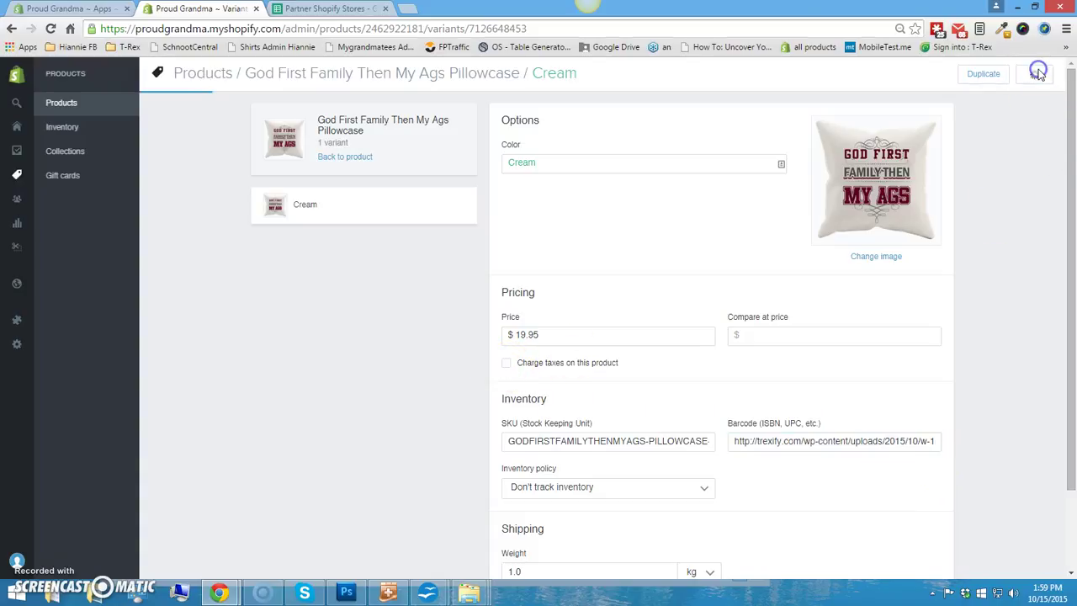
Close the finished pillowcase product and start creating another product from the Canwrap template.
left_click(292, 74)
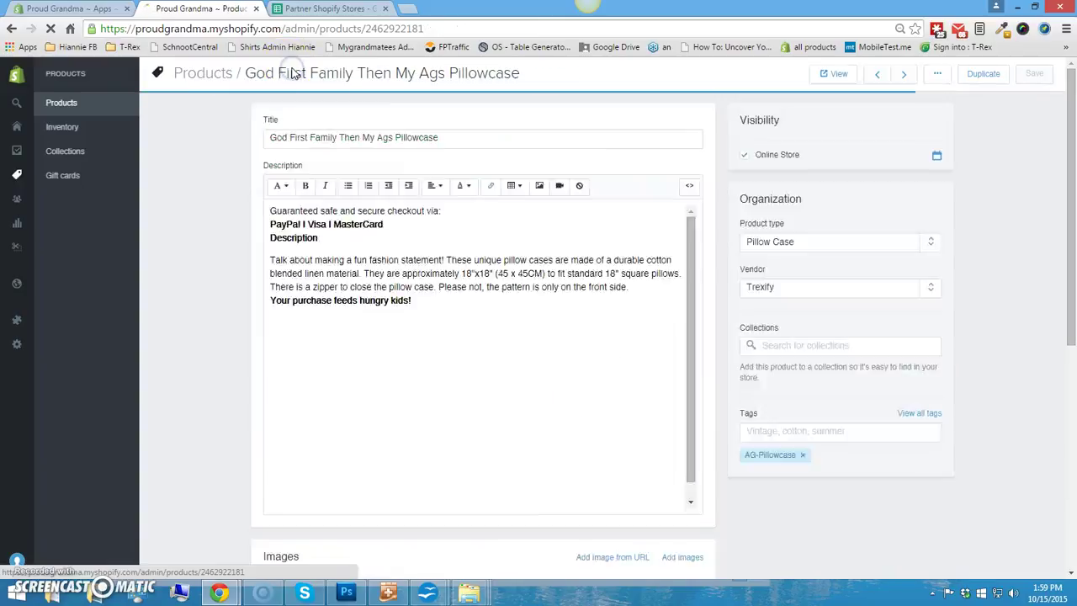
scroll(286, 252, "down", 5)
left_click(256, 8)
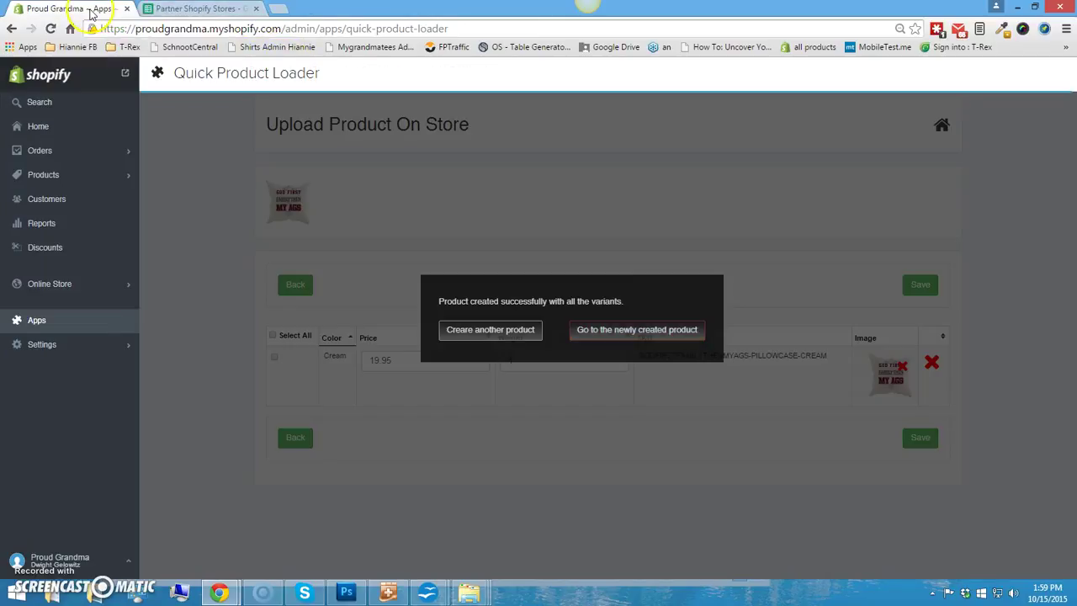
left_click(511, 335)
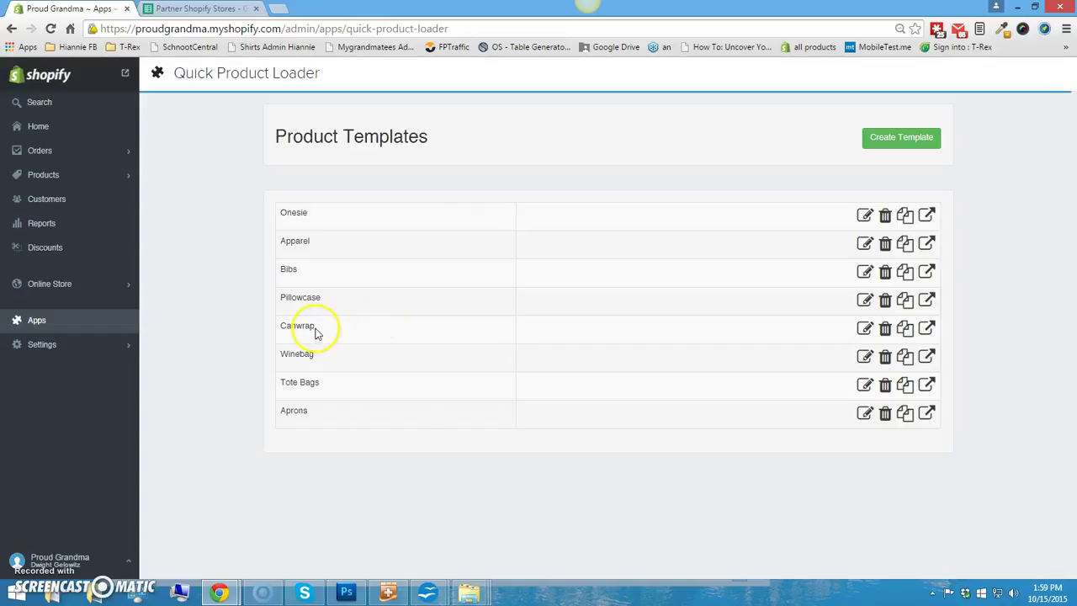
left_click(927, 328)
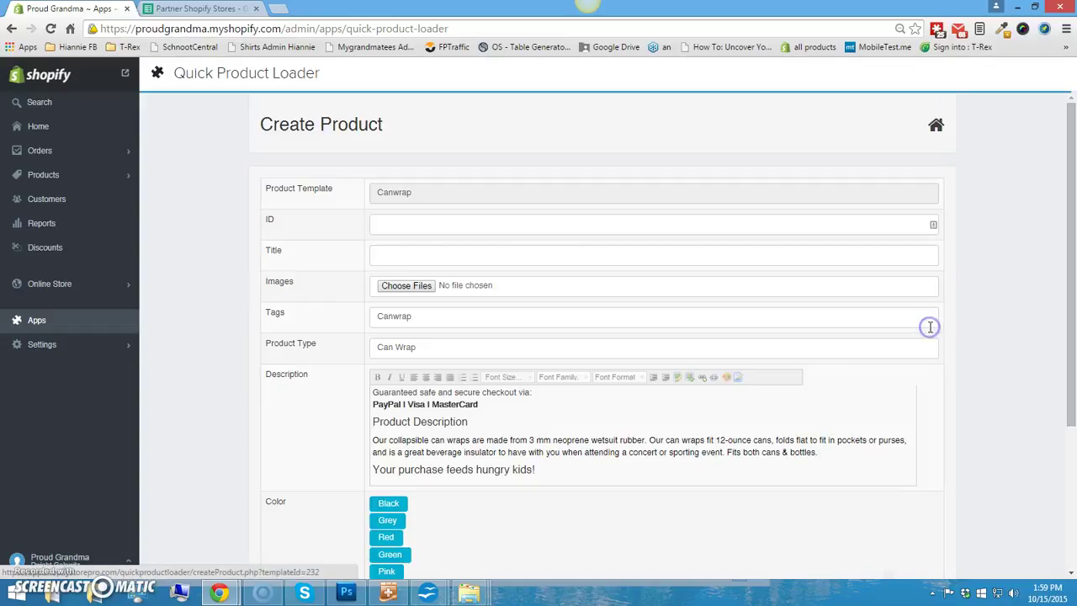
Set the product ID to GODFIRSTFAMILYTHENMYAGS and the title to God First Family Then My Ags Canwrap.
left_click(414, 228)
type("GO")
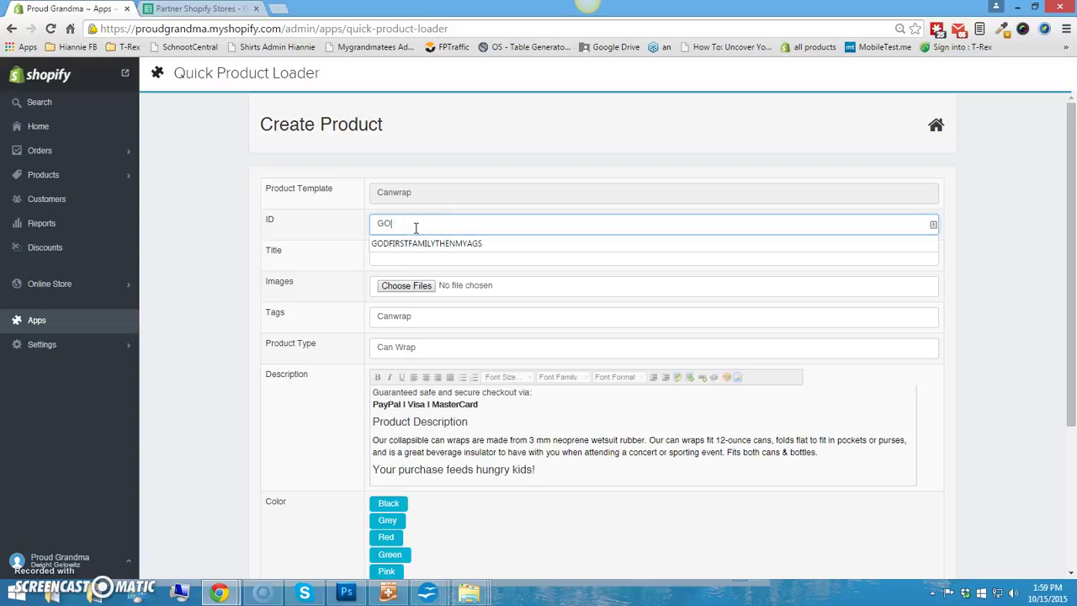
left_click(431, 243)
left_click(435, 258)
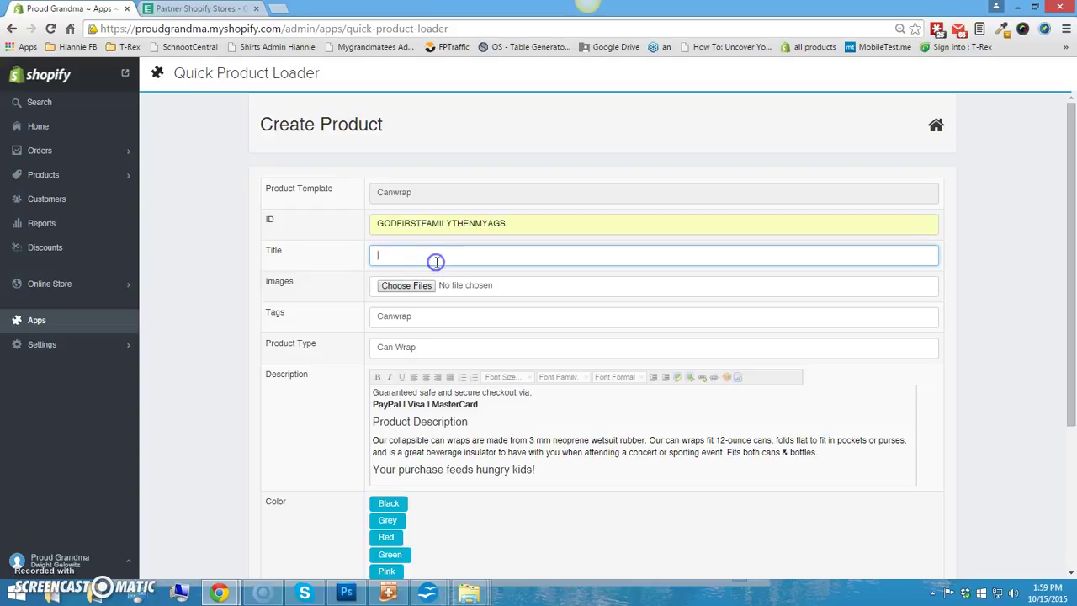
type("God")
key("Down")
key("Return")
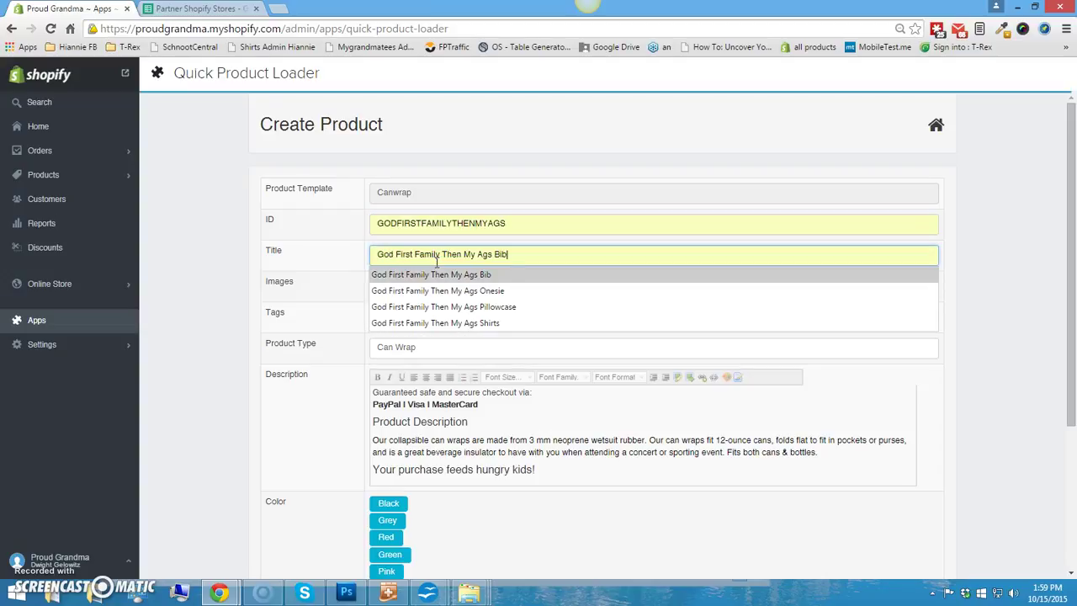
key("BackSpace")
key("BackSpace")
key("BackSpace")
type("C")
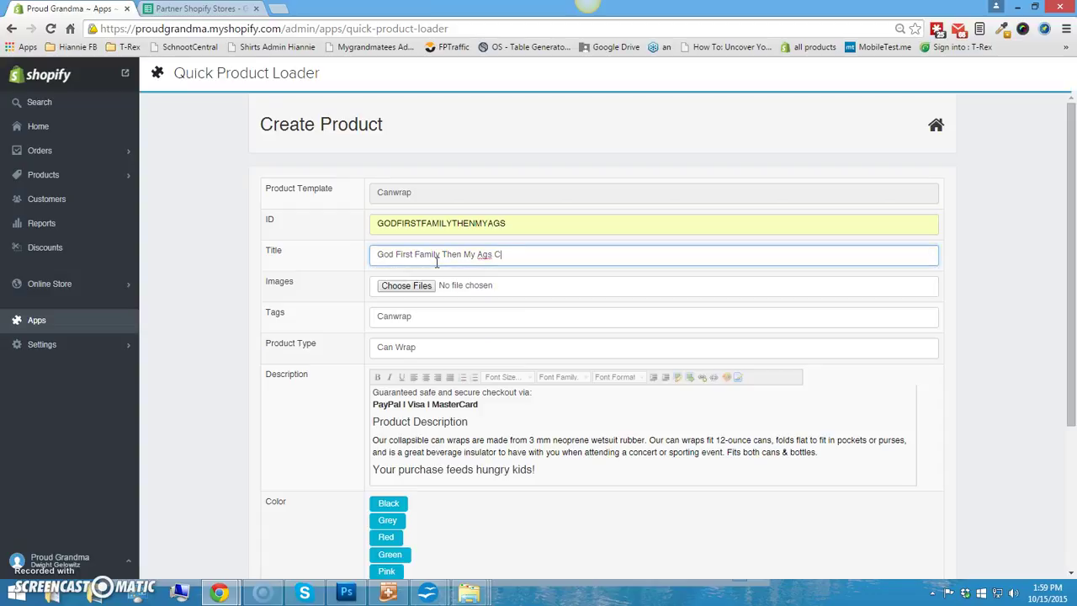
type("anwrap")
Attach the image GODFIRSTFAMILYTHENMYAGS-CANWRAP-TRM.png to the product.
left_click(406, 285)
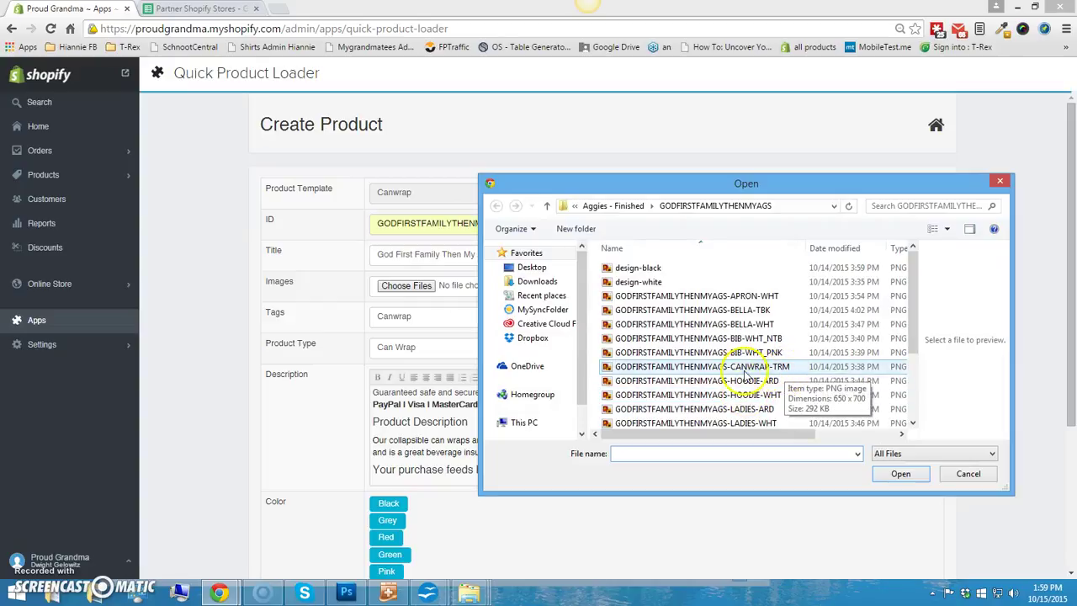
left_click(744, 372)
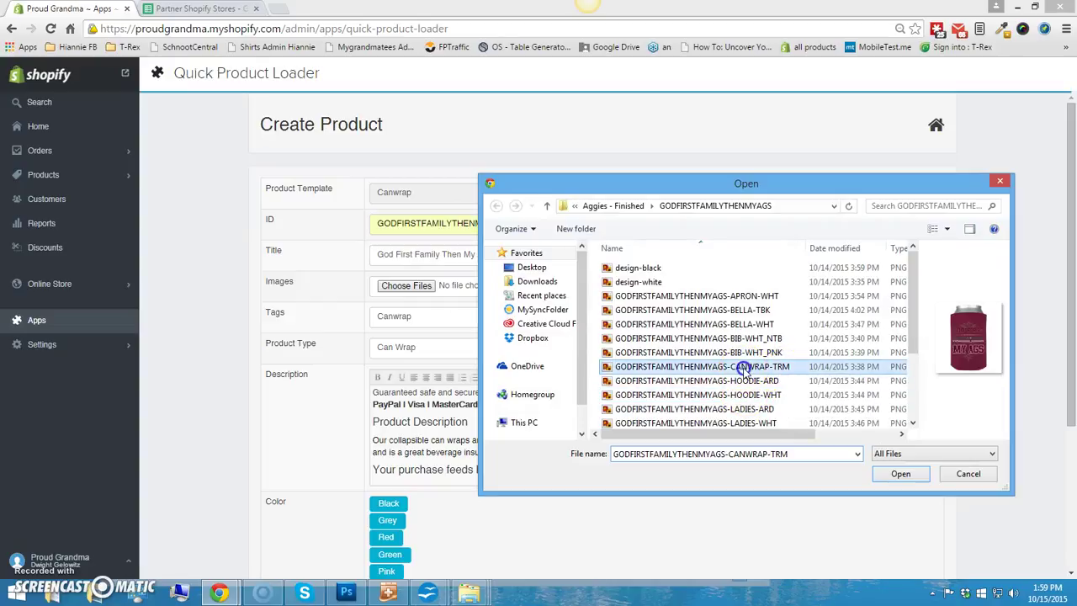
left_click(899, 473)
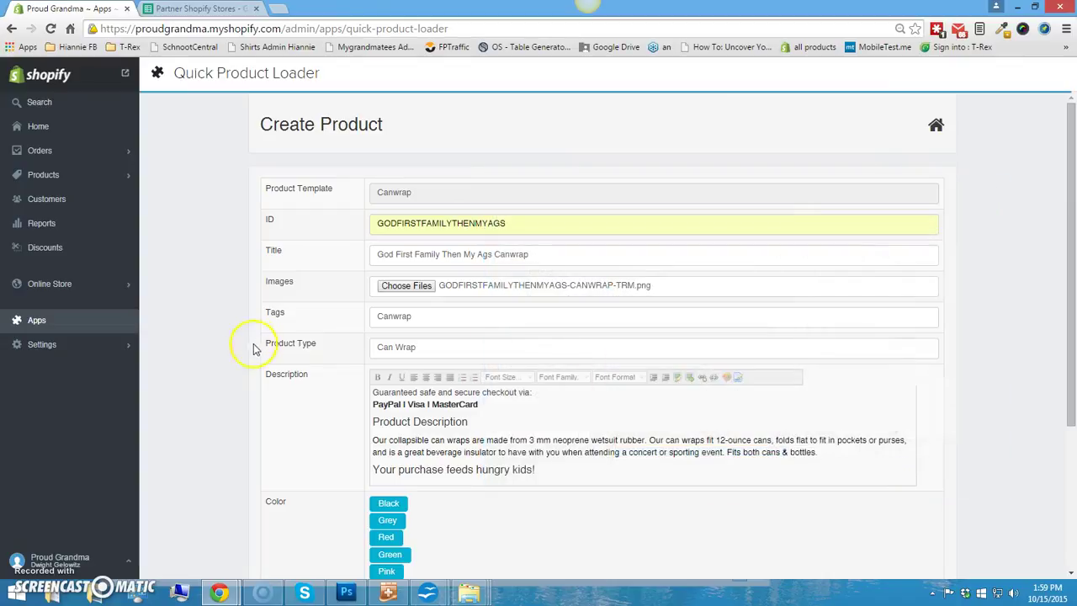
Change the product tag to AG-Canwrap.
left_click(373, 315)
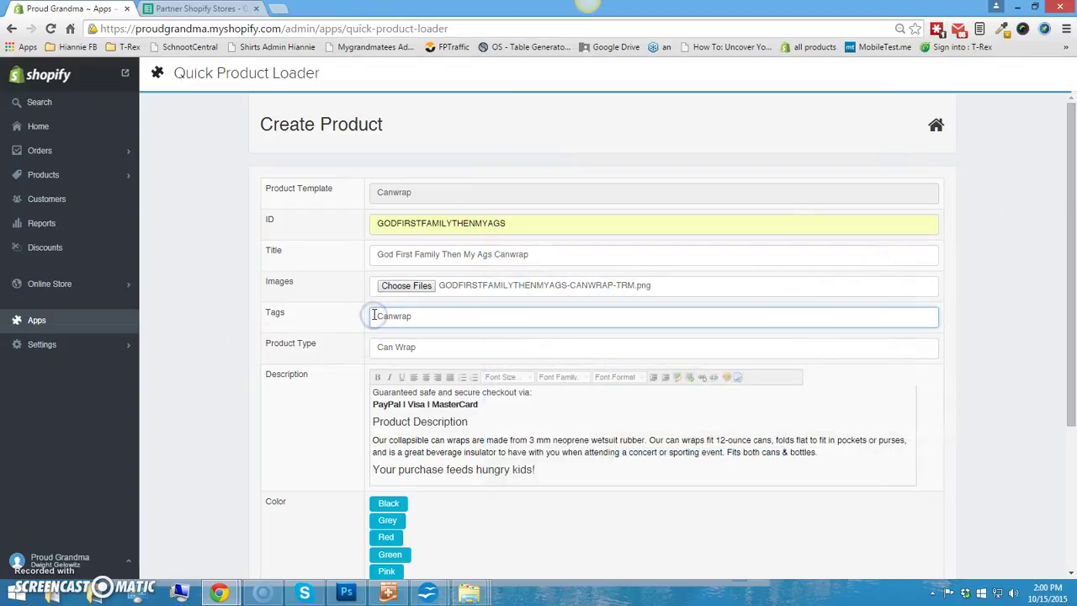
left_click(192, 379)
scroll(191, 383, "down", 2)
left_click(220, 385)
left_click(162, 455)
scroll(278, 379, "down", 1)
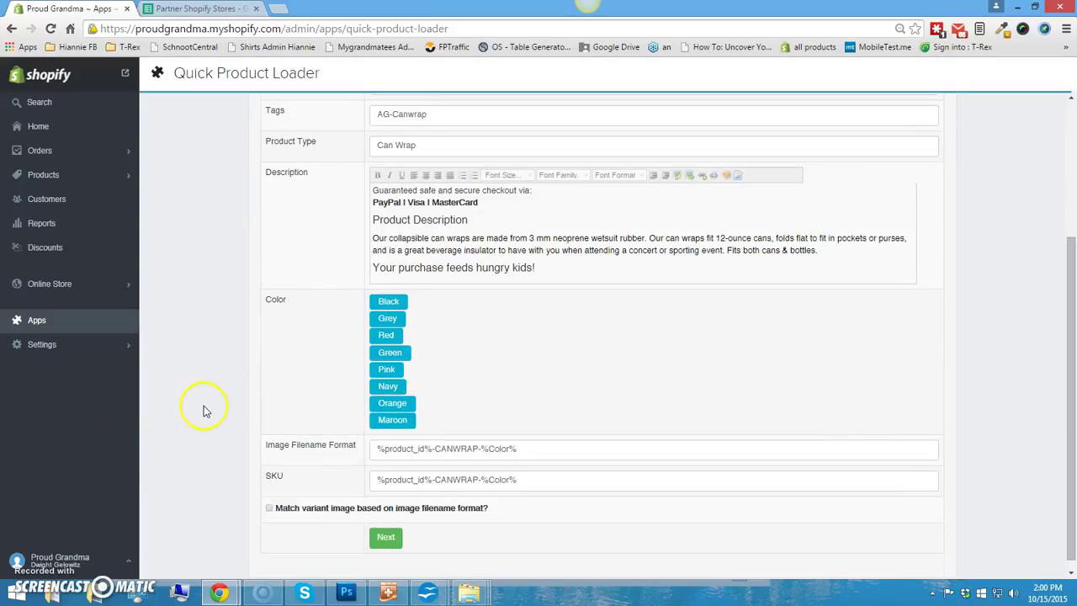
Deselect every canwrap color except Maroon and enable matching the variant image based on the image filename format.
left_click(397, 402)
left_click(392, 386)
left_click(391, 354)
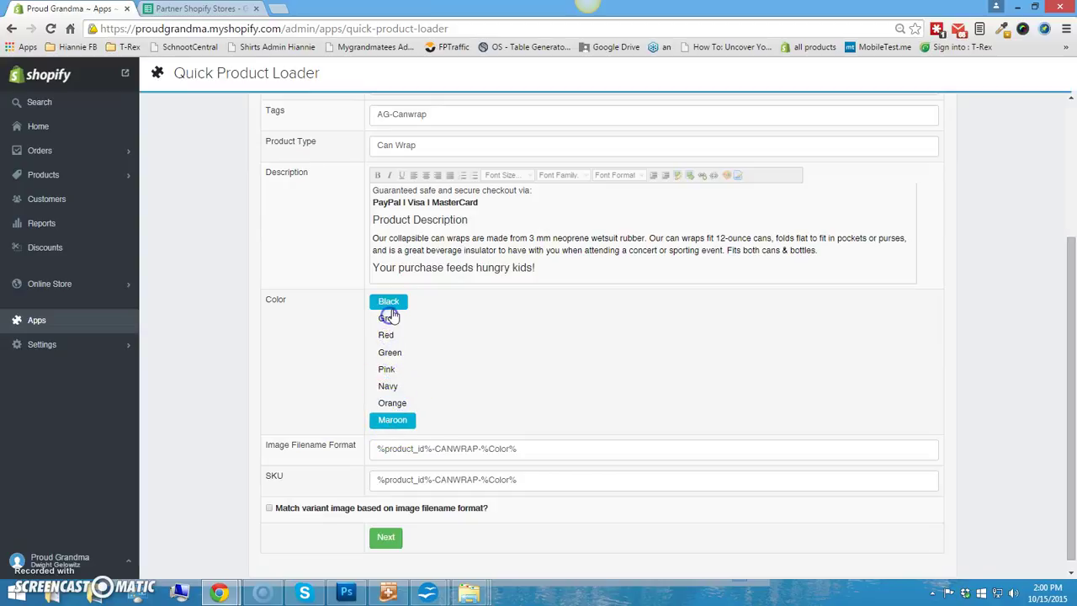
Create the canwrap product on the store with its Maroon variant and open the newly created product.
left_click(386, 537)
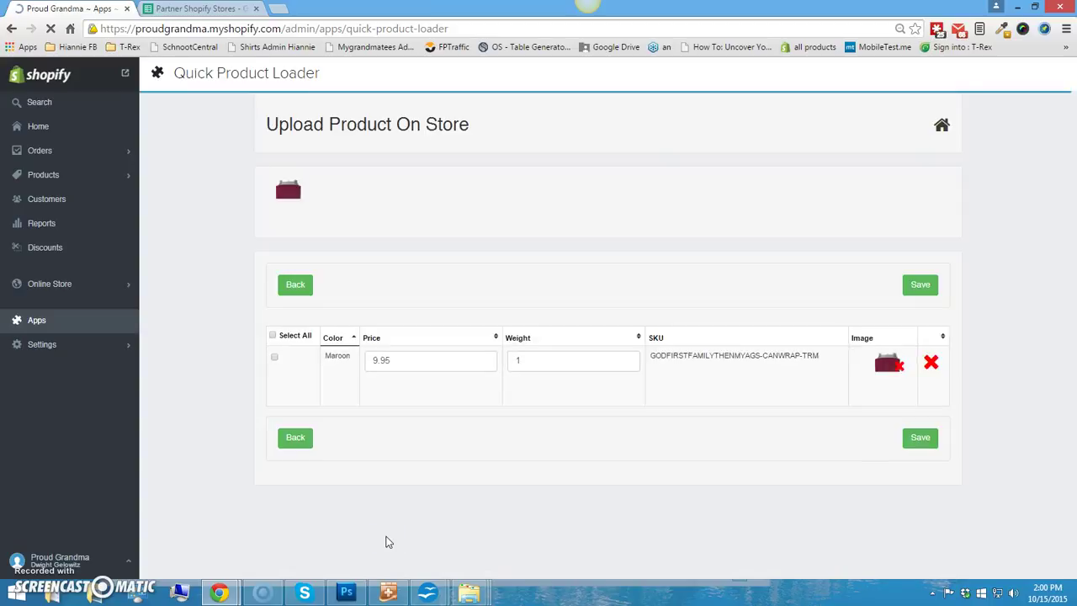
left_click(920, 439)
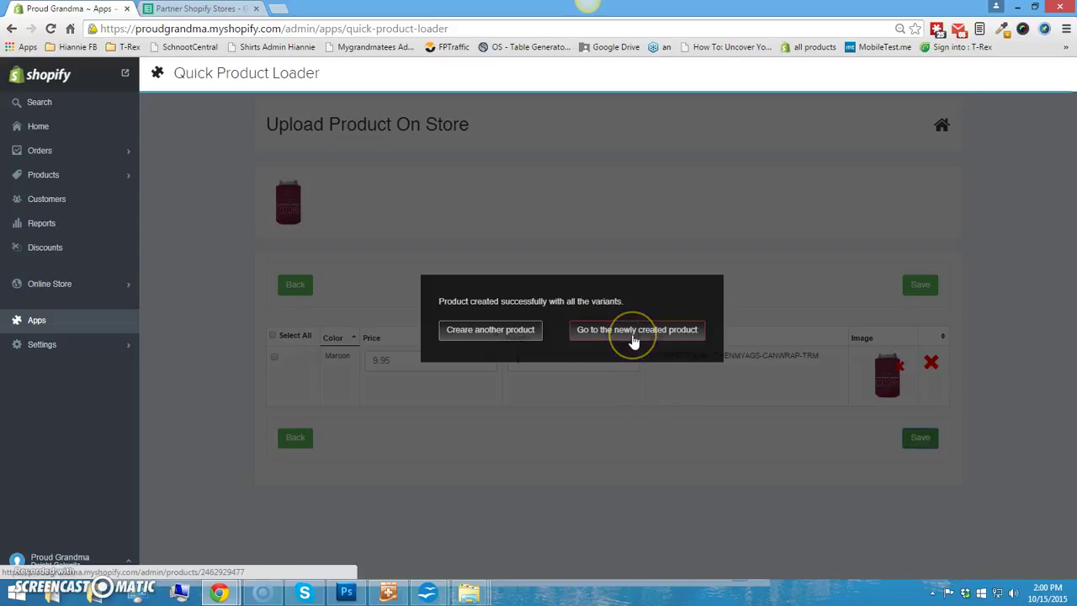
left_click(630, 338)
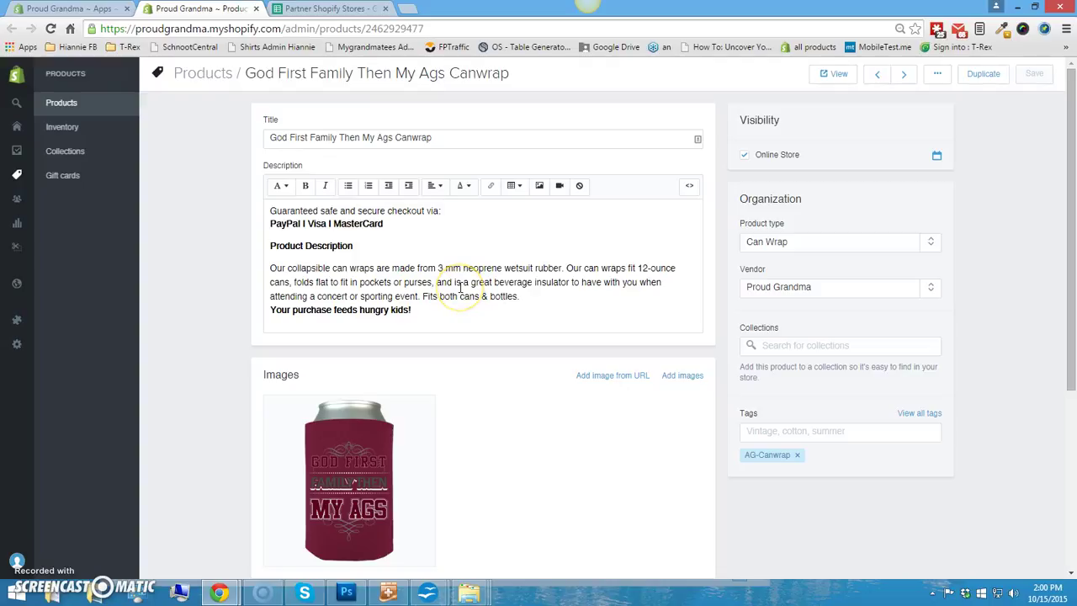
Copy the CANWRAPS description HTML from descriptions.txt in NoteTab Light and switch back to the canwrap product in Chrome.
mouse_move(452, 267)
left_mouse_down()
mouse_move(457, 308)
mouse_move(459, 283)
left_mouse_up()
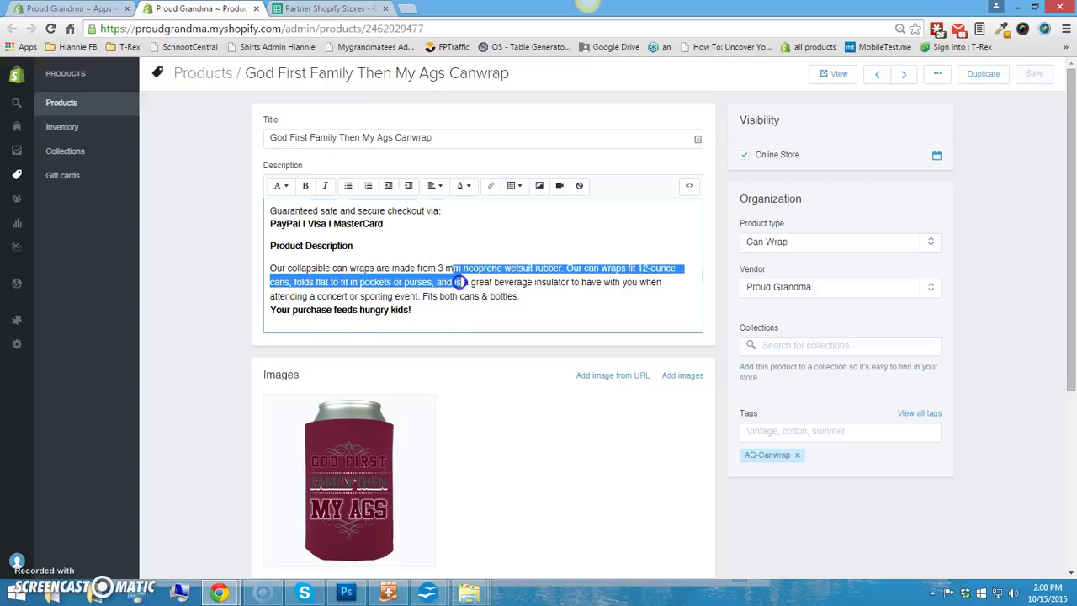
left_click(388, 592)
left_click(93, 292)
left_click_drag(72, 373, 10, 295)
right_click(95, 332)
left_click(126, 385)
key("alt+Tab")
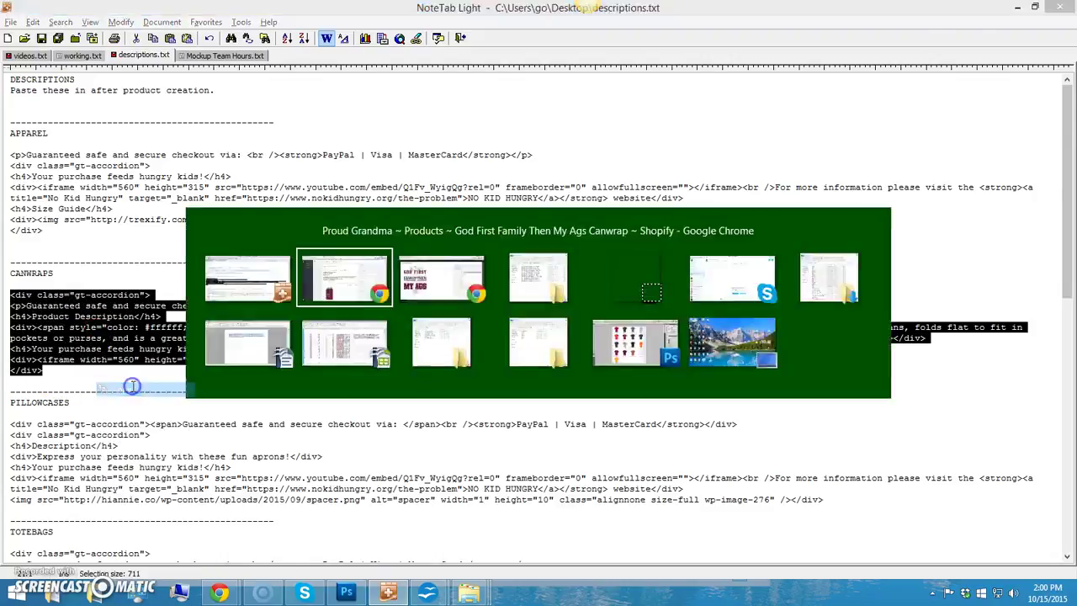
Replace the canwrap product's entire description HTML with the copied code and return to the visual editor.
left_click(689, 185)
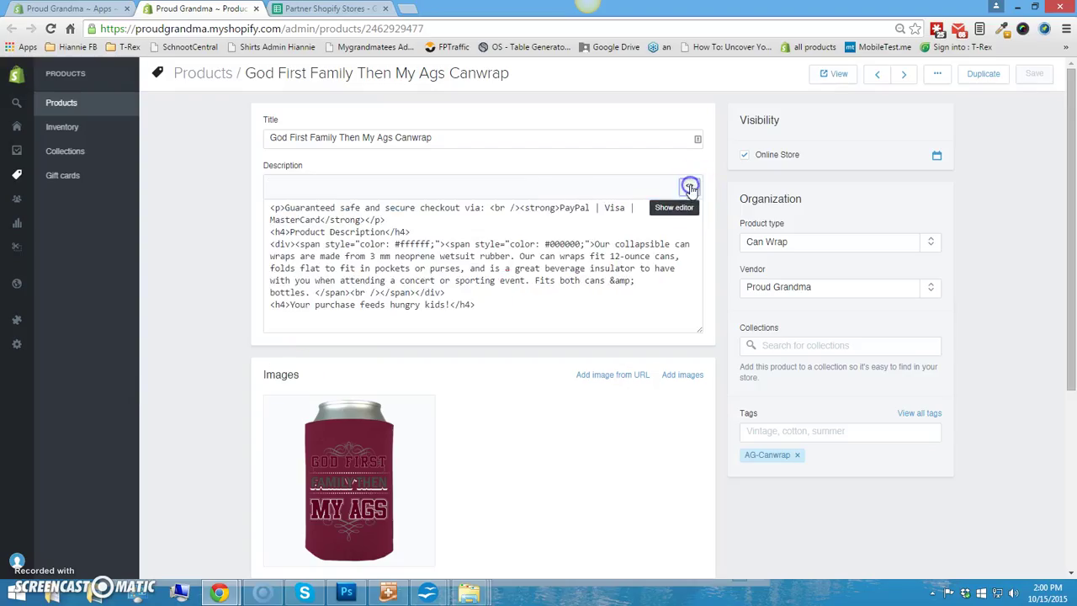
left_click(577, 268)
key("ctrl+a")
key("Delete")
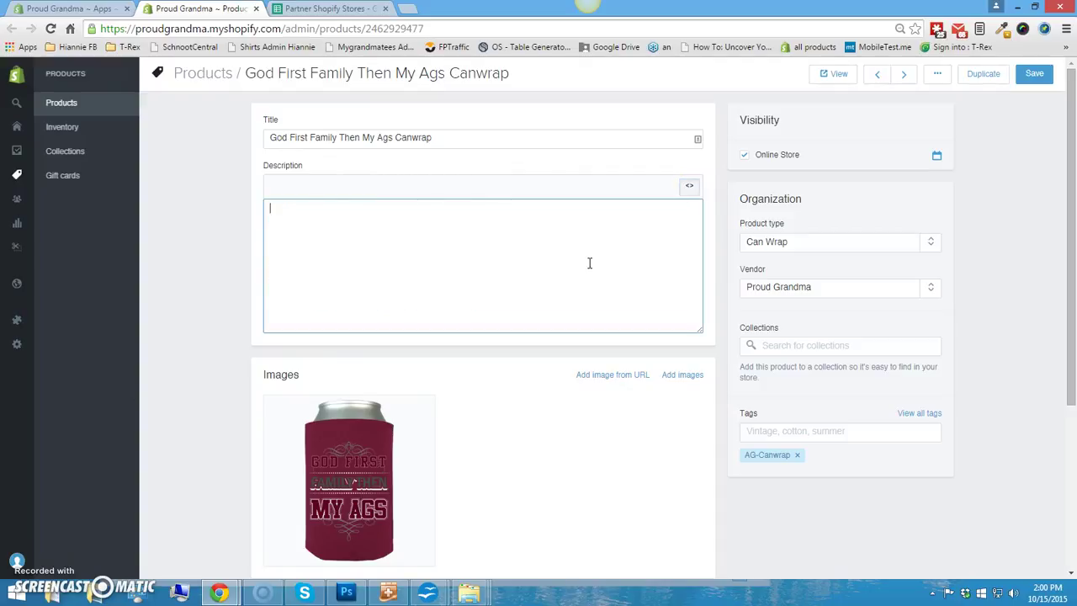
key("ctrl+v")
left_click(689, 185)
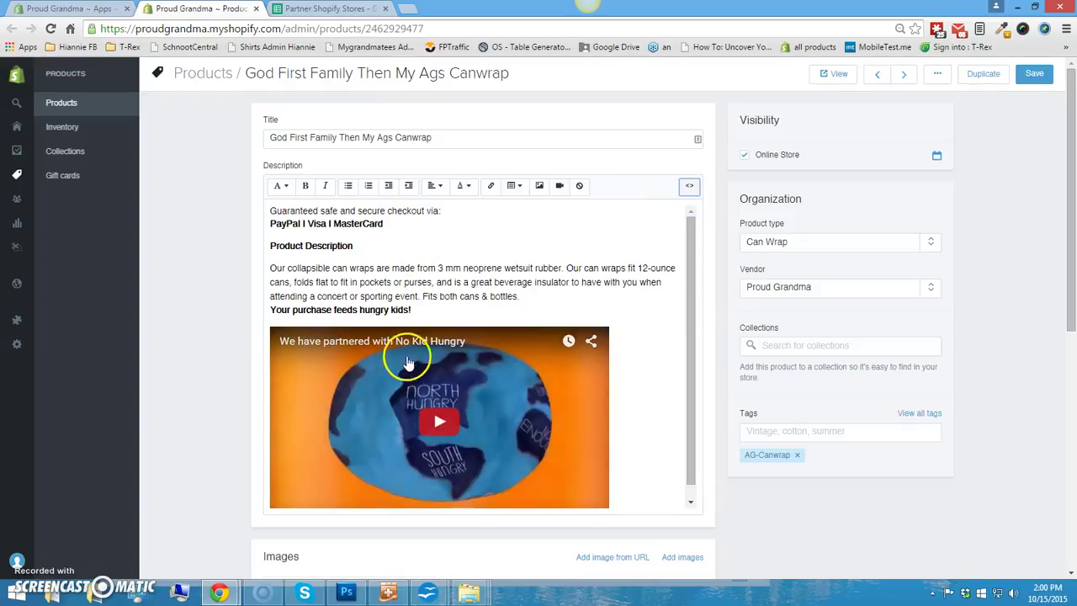
Set the canwrap product's vendor to Trexify and save the product.
left_click(844, 284)
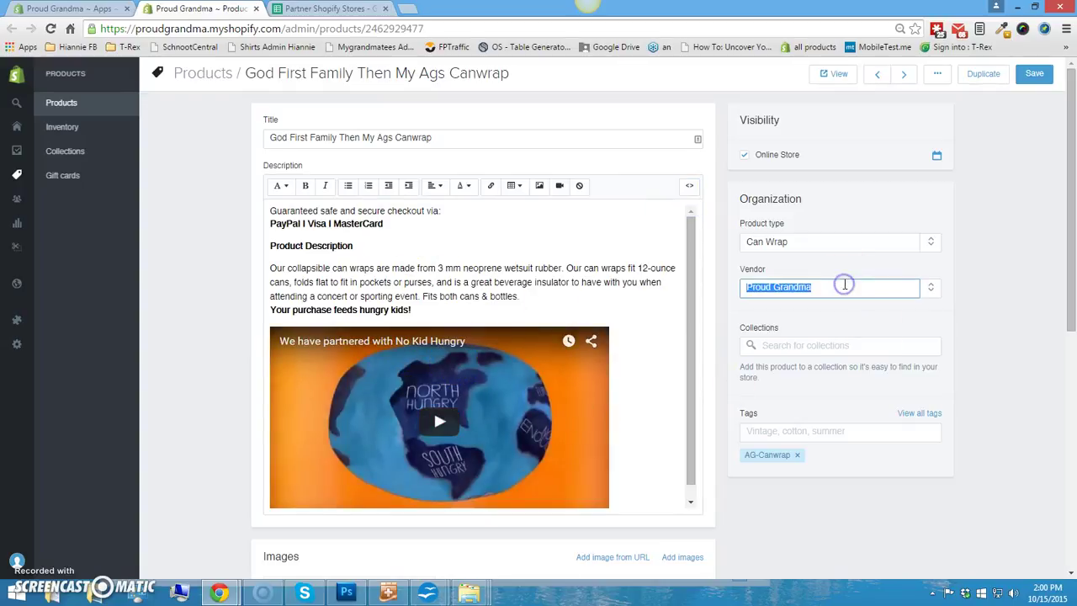
type("Trex")
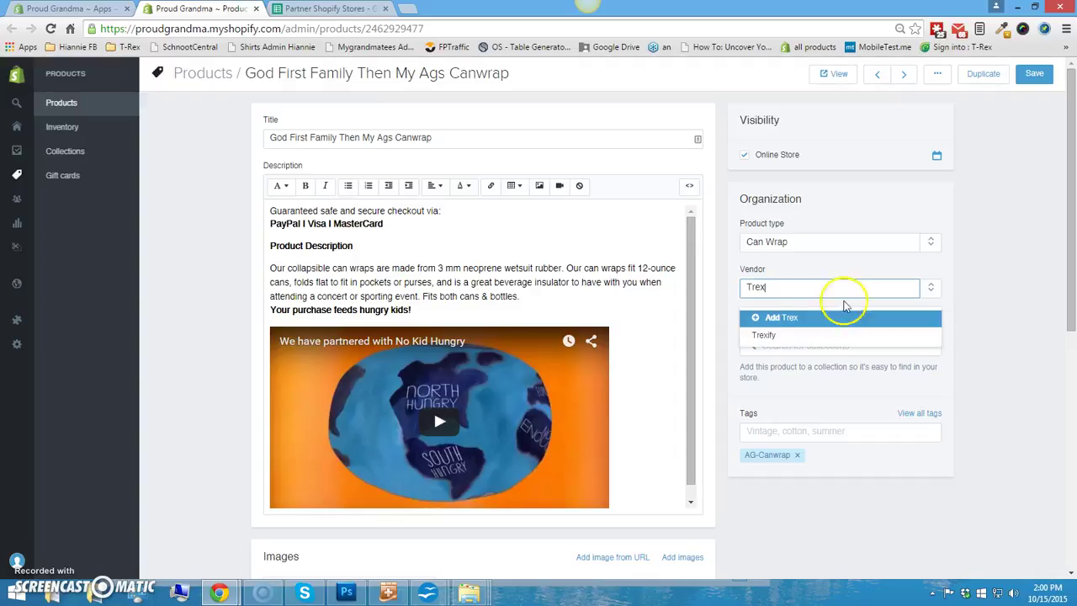
left_click(762, 335)
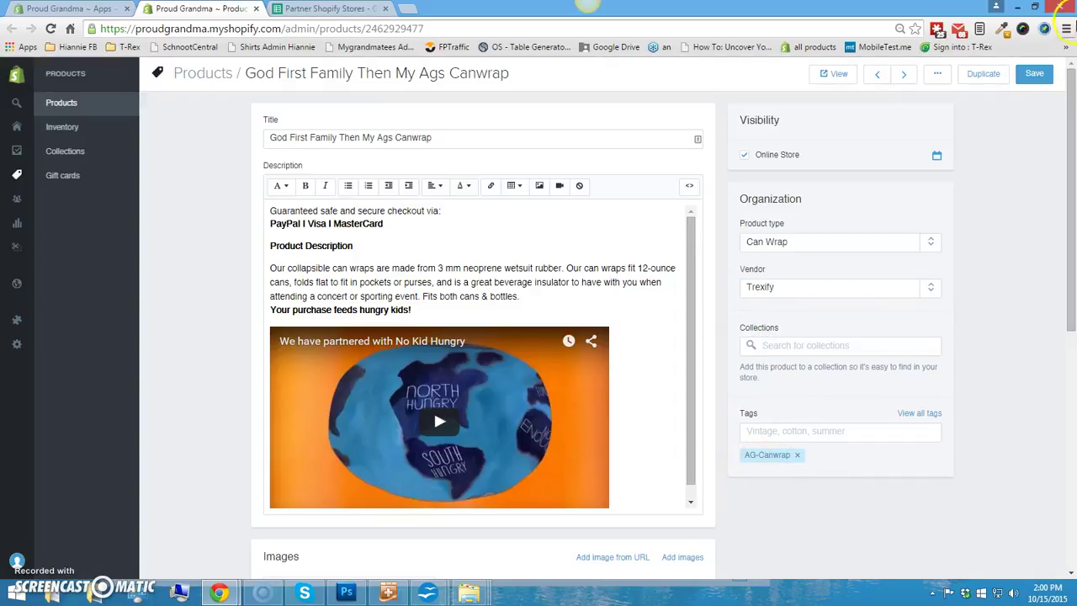
left_click(1036, 74)
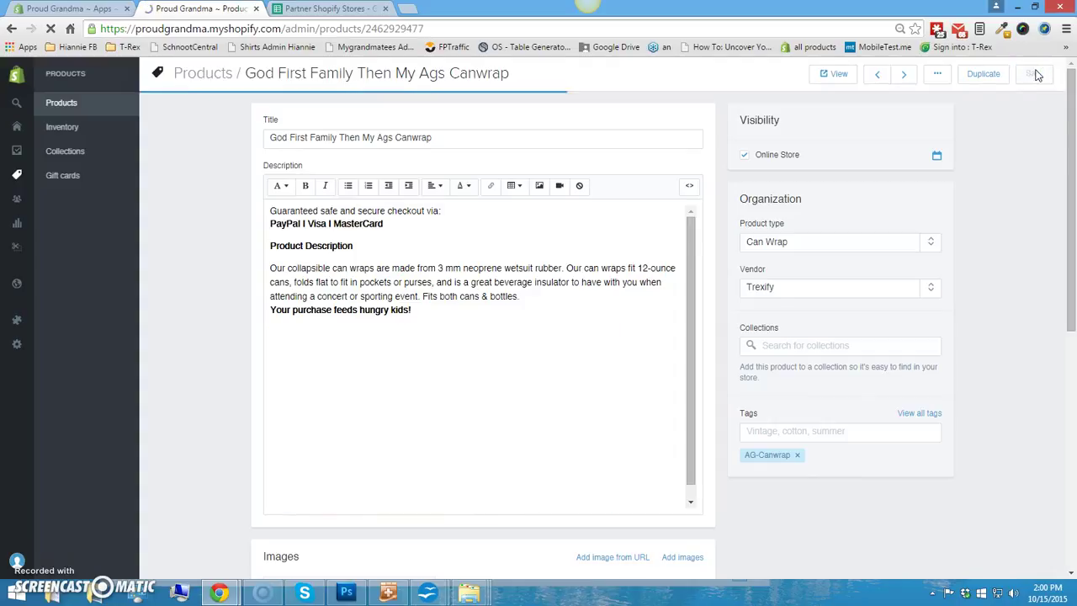
Open the canwrap's Maroon variant for editing and copy the file URL of the b-1.png design from the Trexify media library.
scroll(1018, 215, "down", 4)
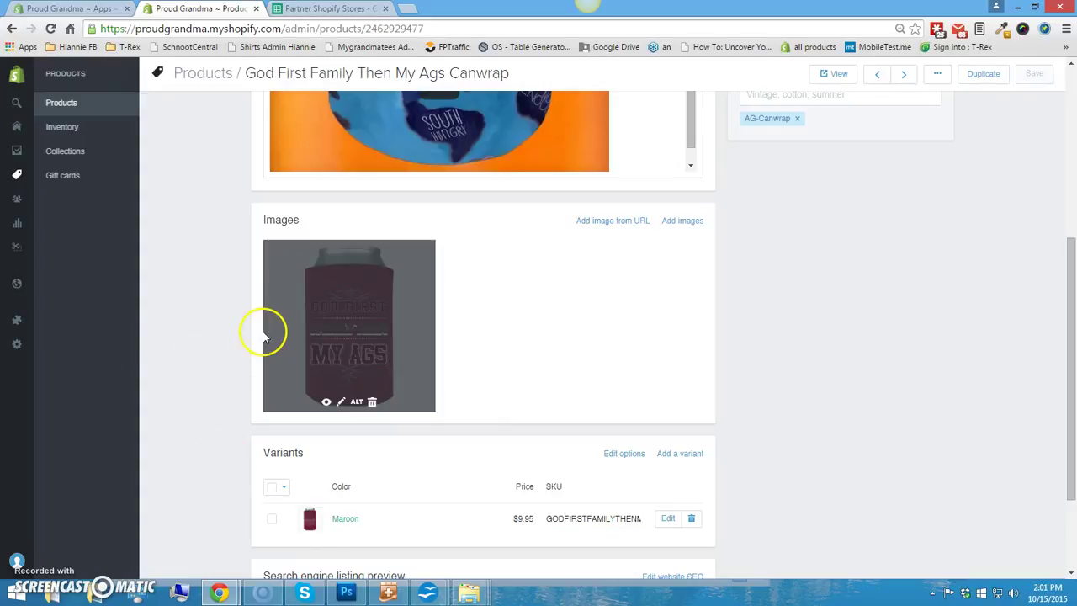
left_click(668, 519)
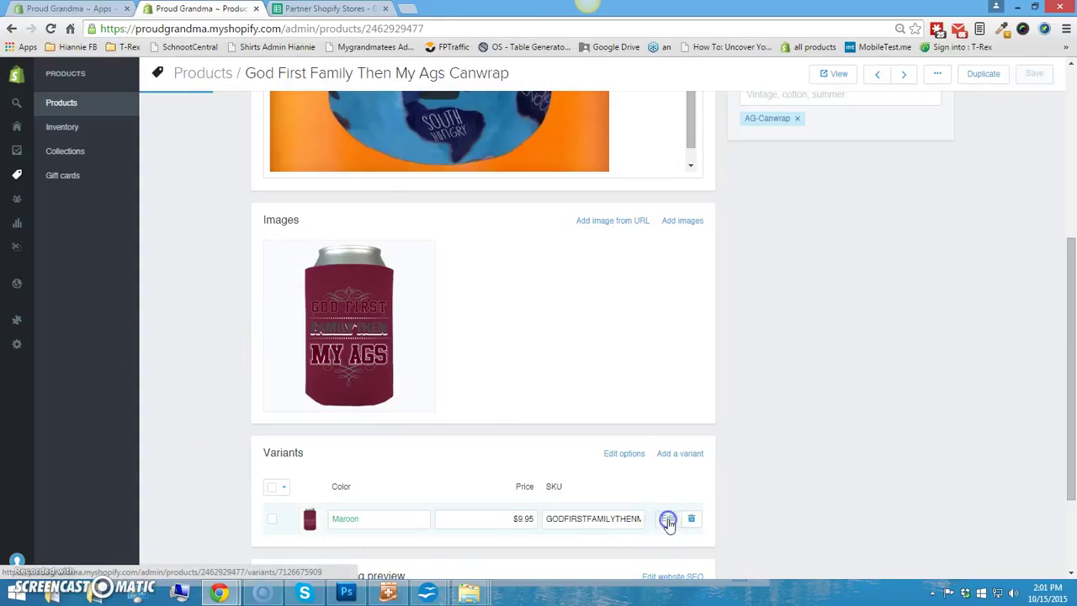
key("alt+Tab")
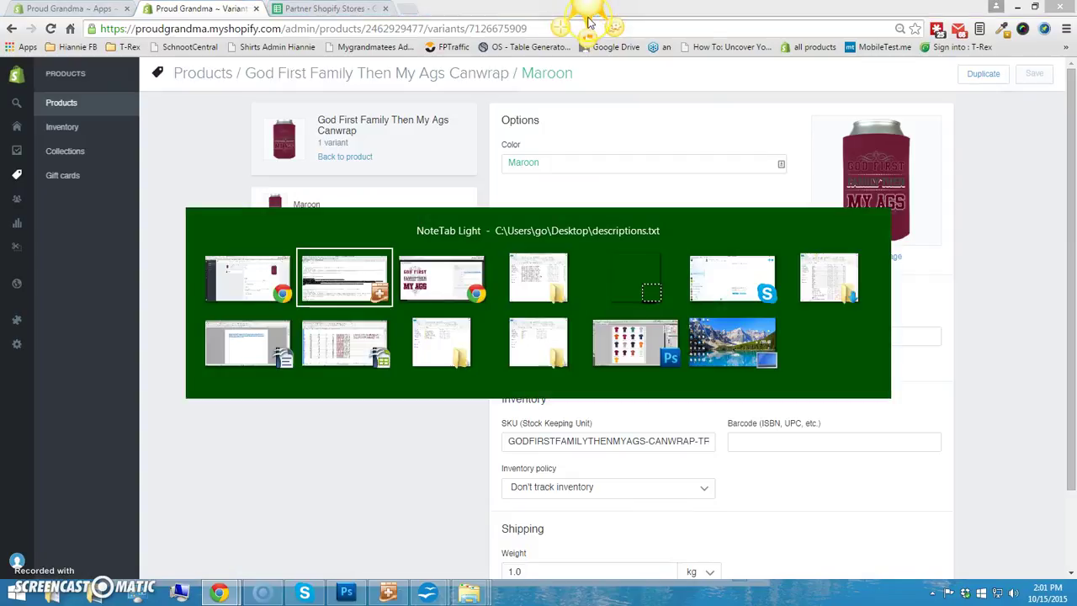
key("alt+Tab")
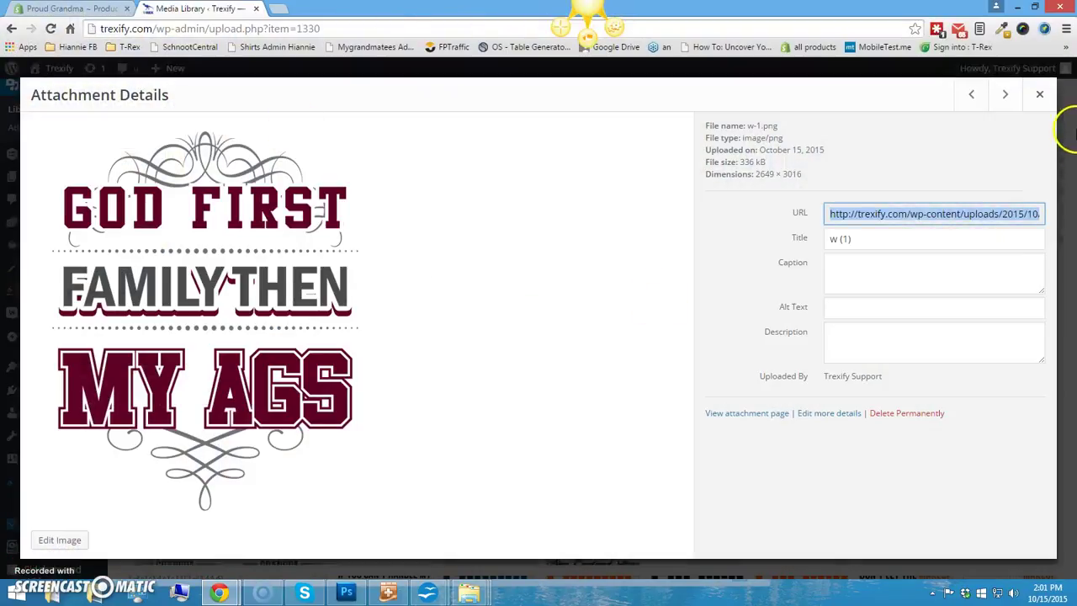
left_click(1006, 95)
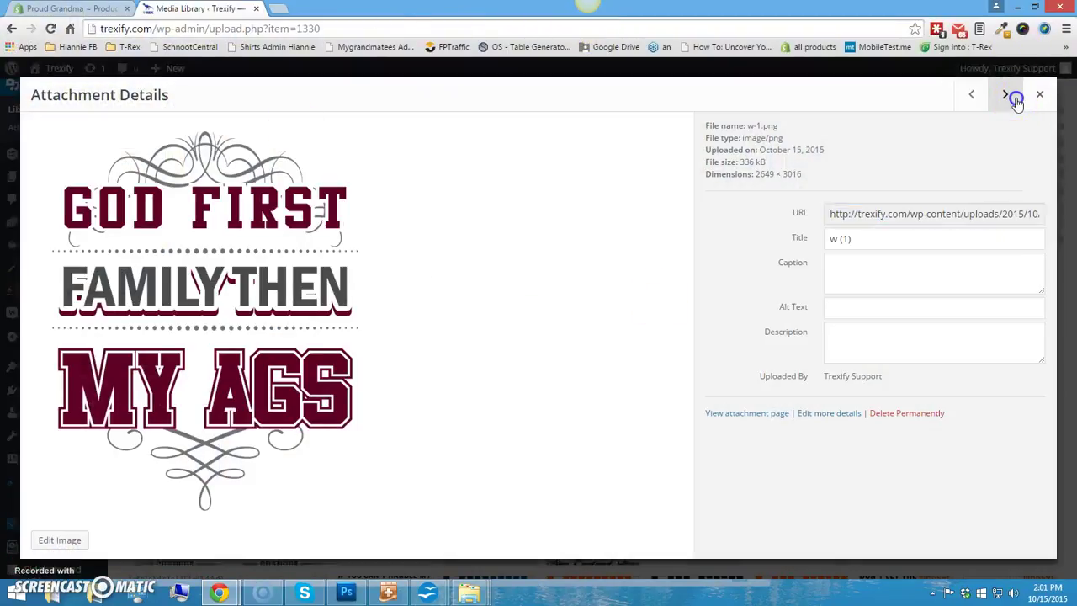
right_click(906, 217)
left_click(858, 224)
key("alt+Tab")
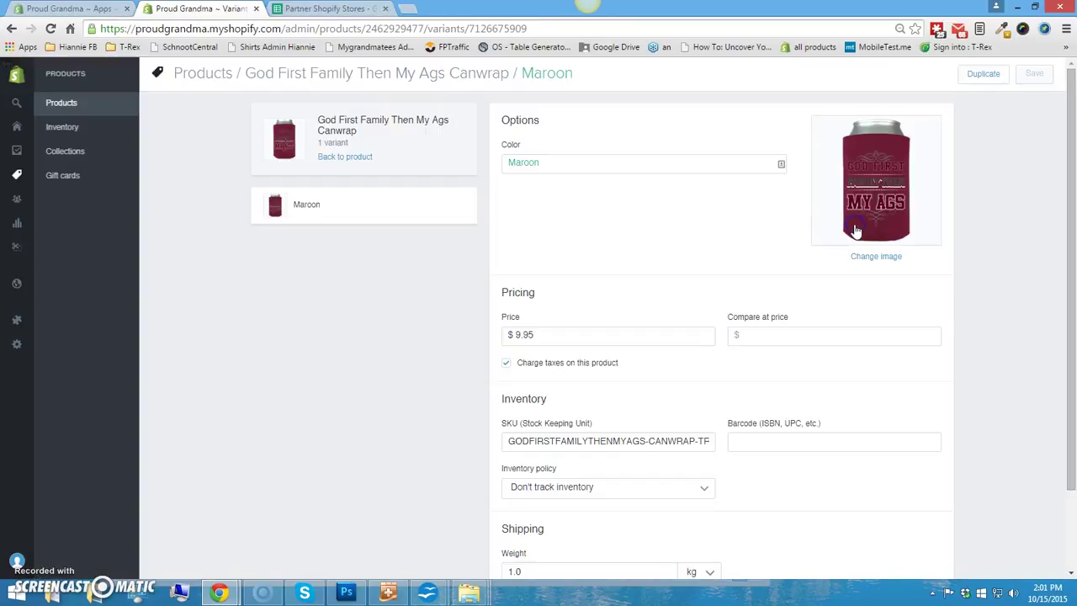
Paste the b-1.png URL as the Maroon variant's barcode, disable charging taxes, save, and return to the canwrap product.
left_click(771, 442)
key("ctrl+v")
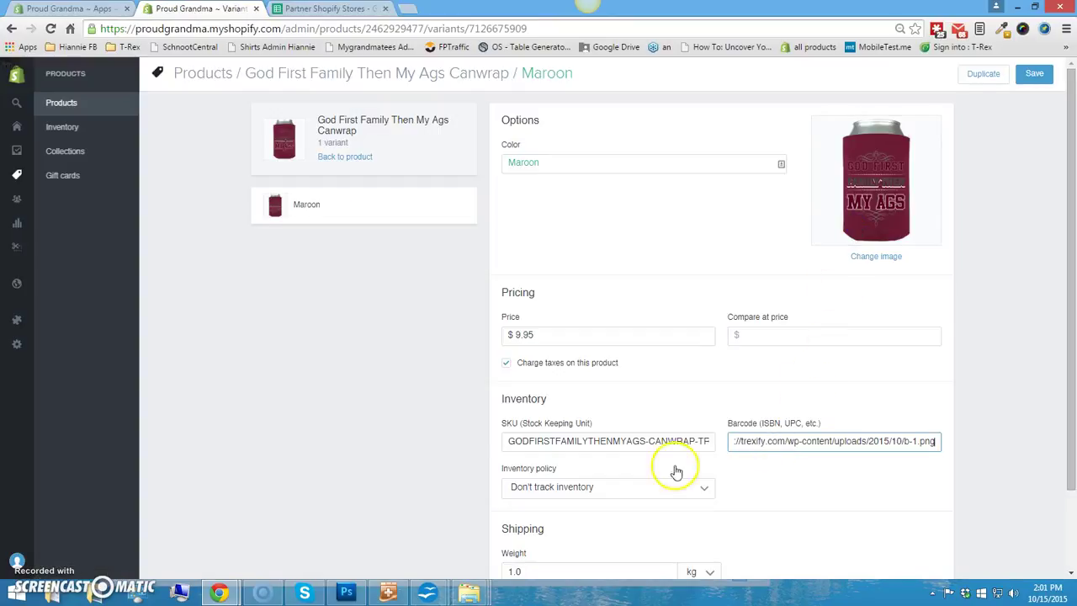
left_click(508, 365)
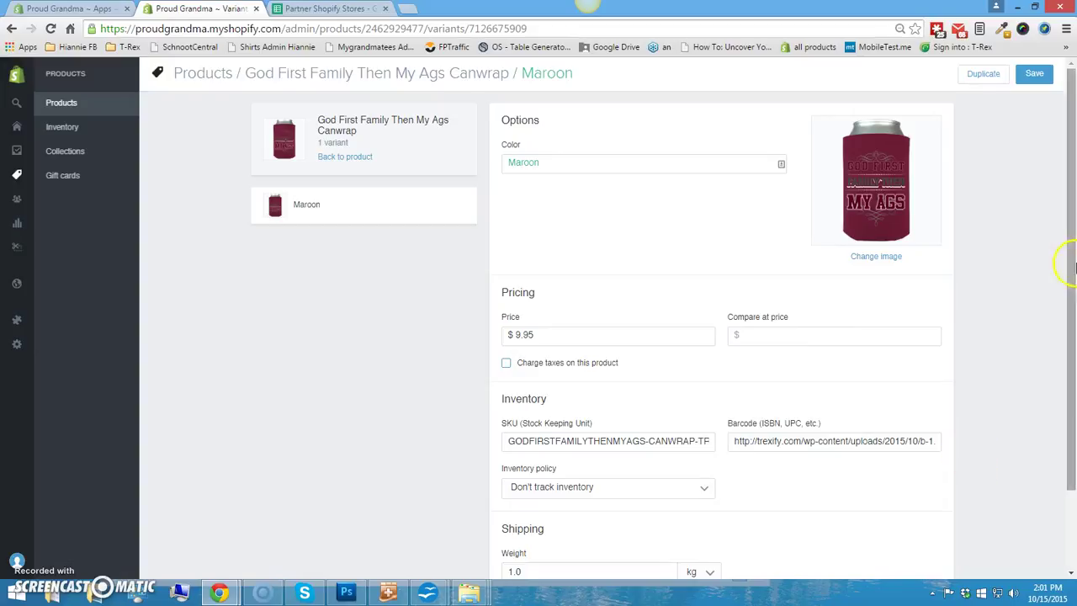
left_click(1036, 75)
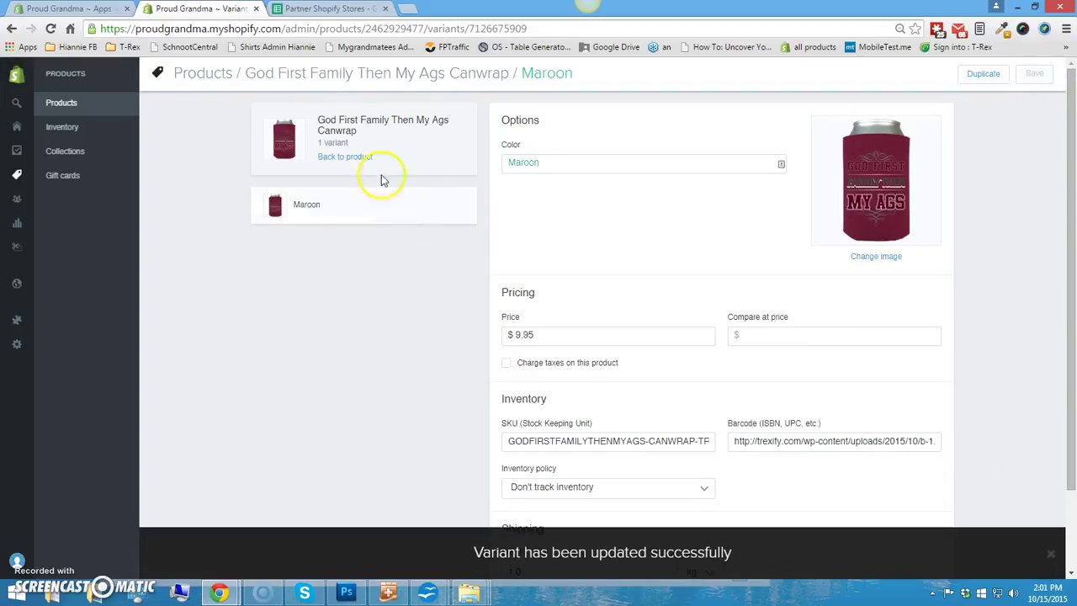
left_click(348, 74)
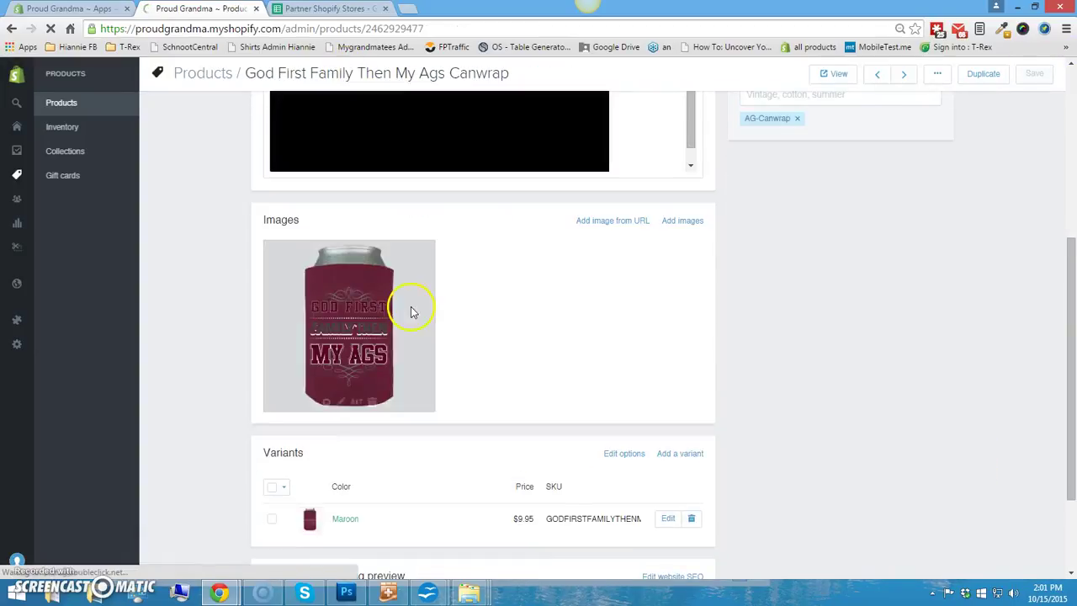
scroll(235, 297, "down", 2)
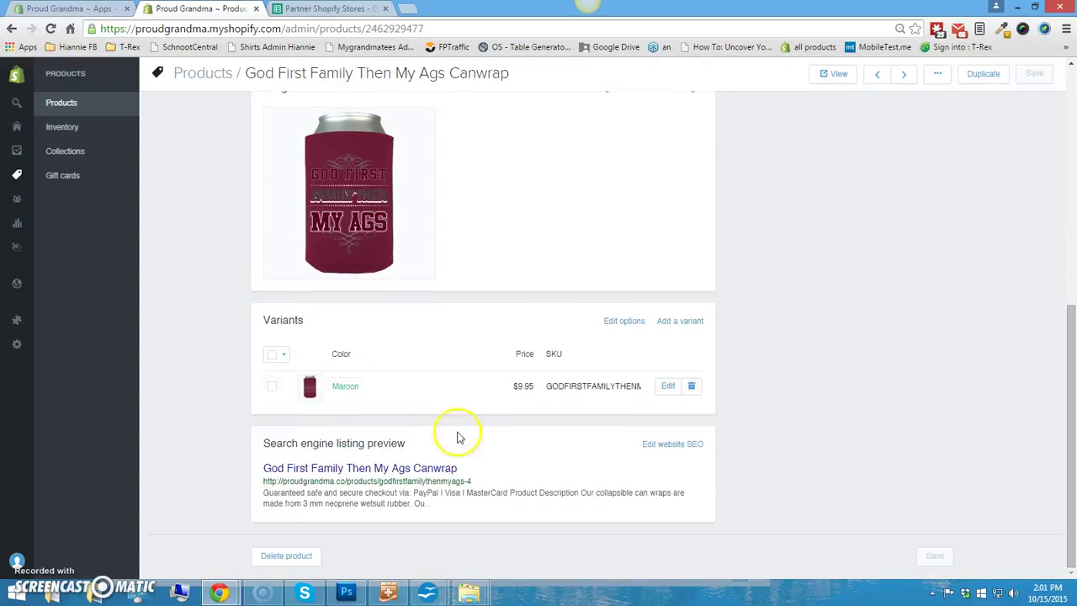
mouse_move(349, 373)
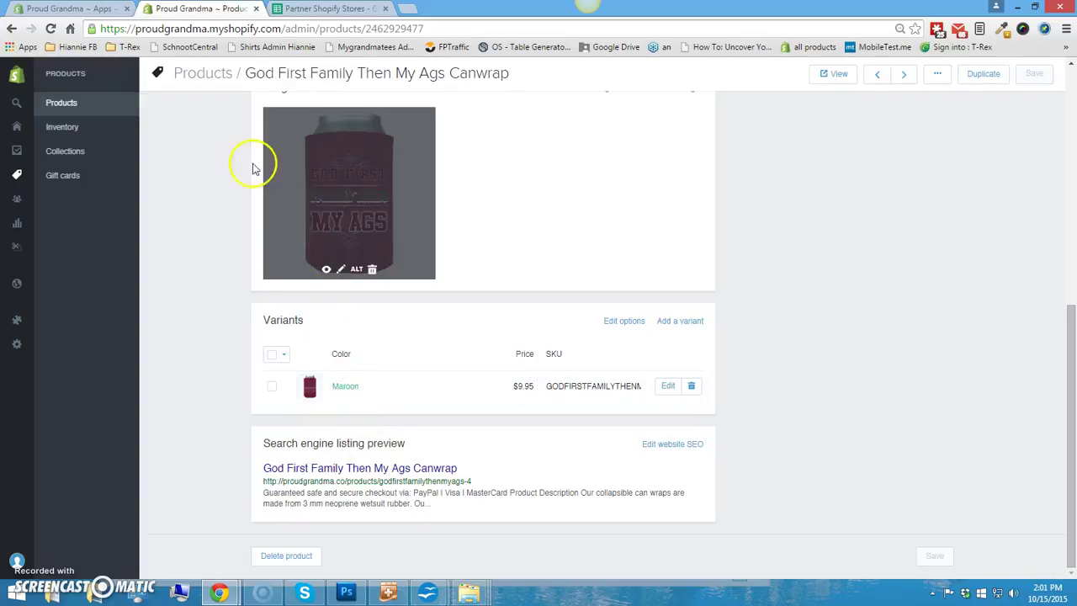
Close the canwrap product page and start another product from the Winebag template with the ID GODFIRSTFAMILYTHENMYAGS.
left_click(256, 8)
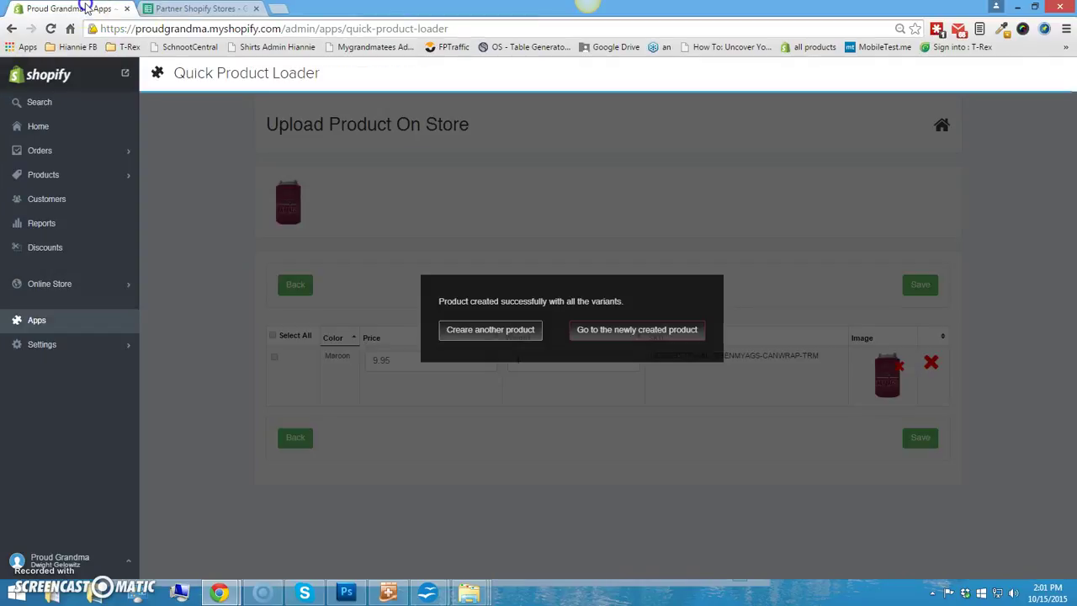
left_click(495, 335)
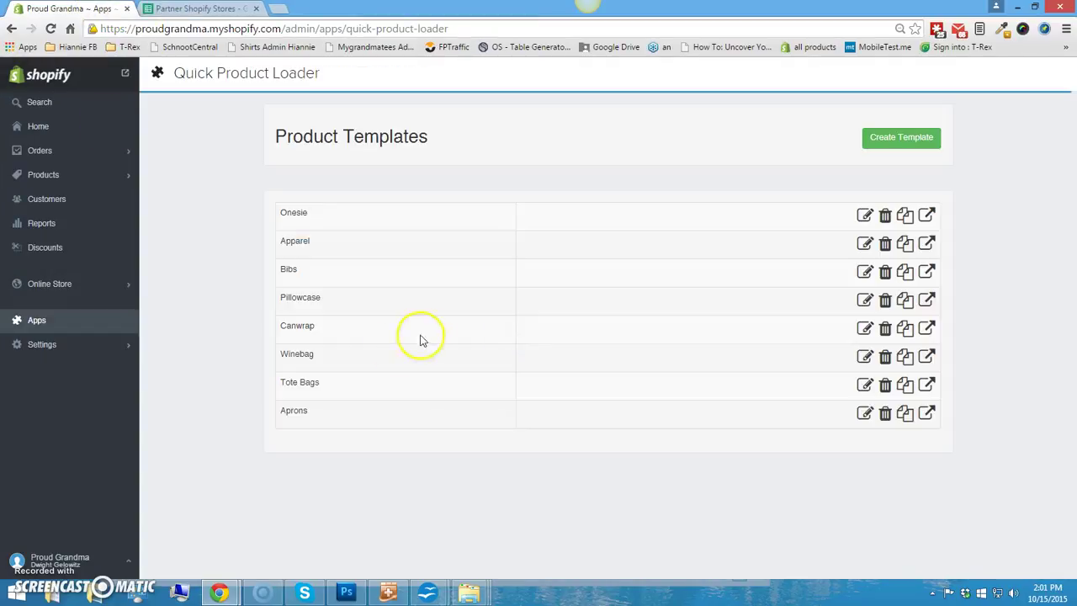
left_click(926, 356)
left_click(463, 225)
type("GOD")
key("Down")
key("Return")
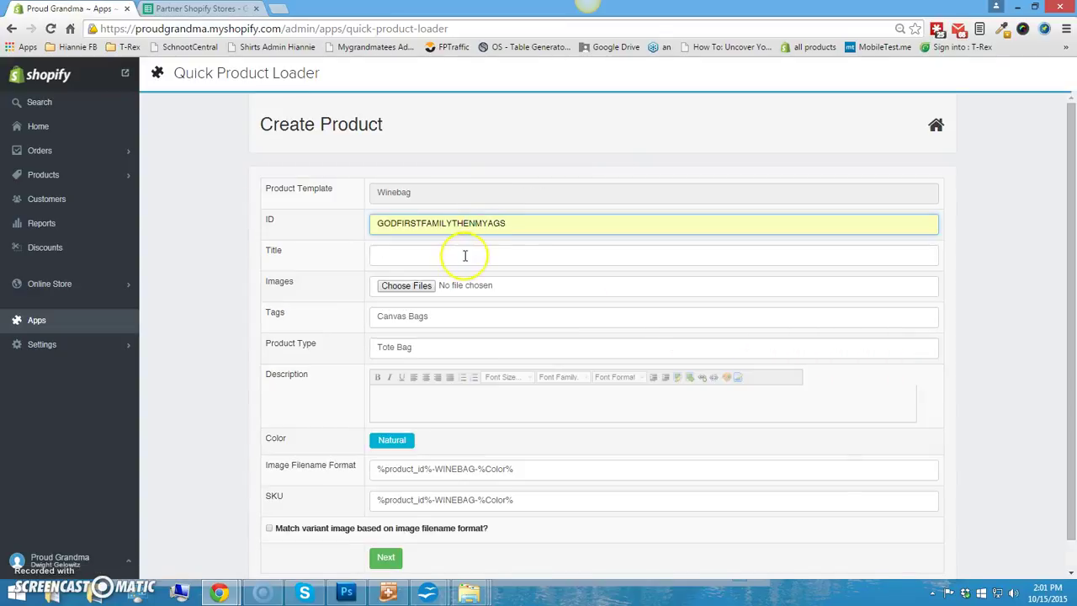
Set the new product's title to God First Family Then My Ags Winebag.
left_click(459, 253)
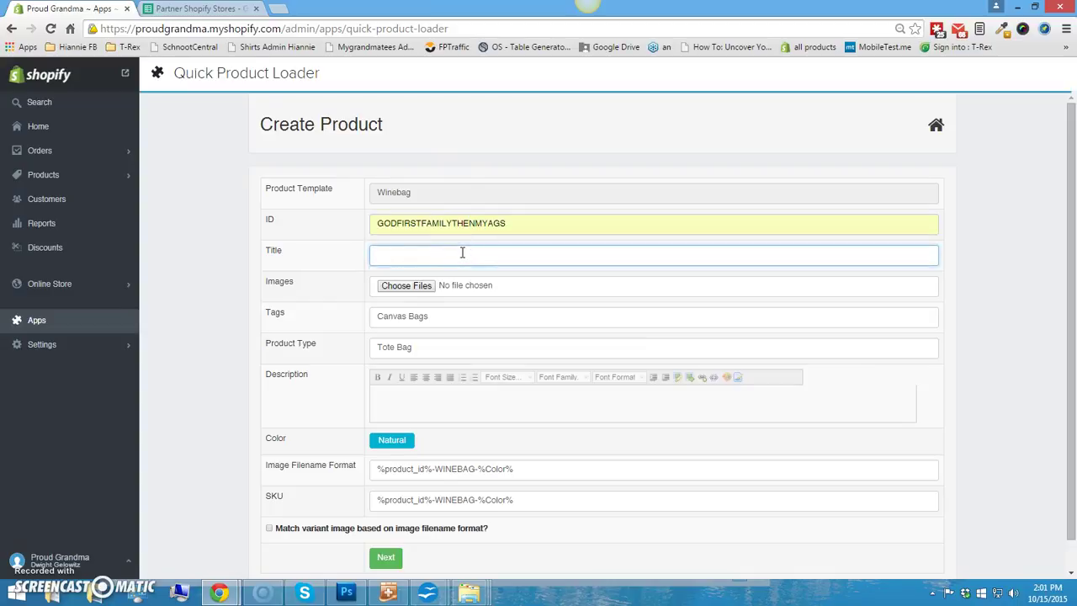
type("Go")
key("Down")
key("Return")
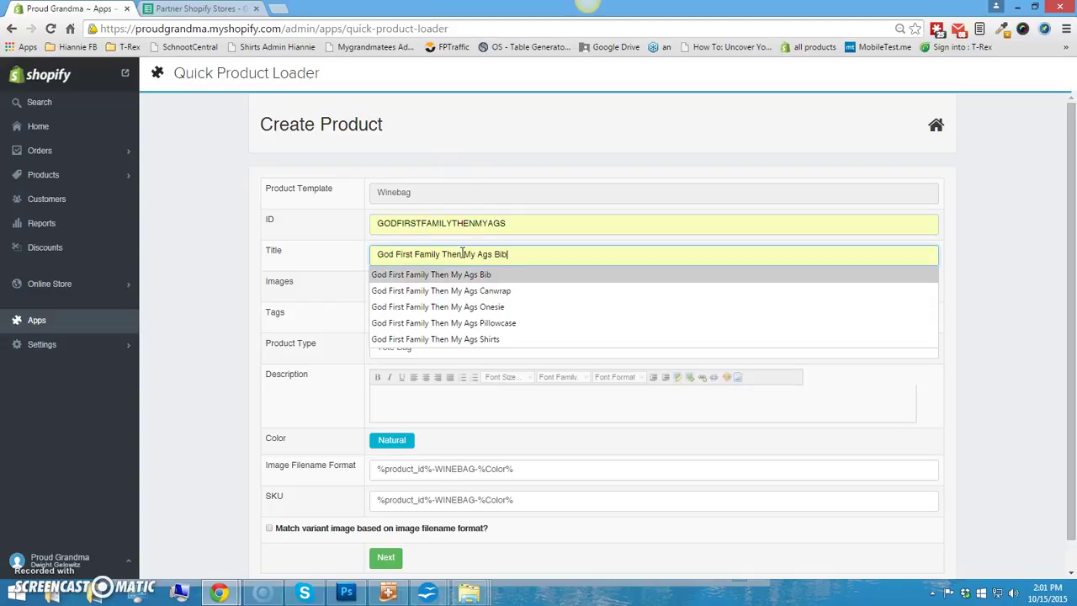
key("BackSpace")
key("BackSpace")
key("BackSpace")
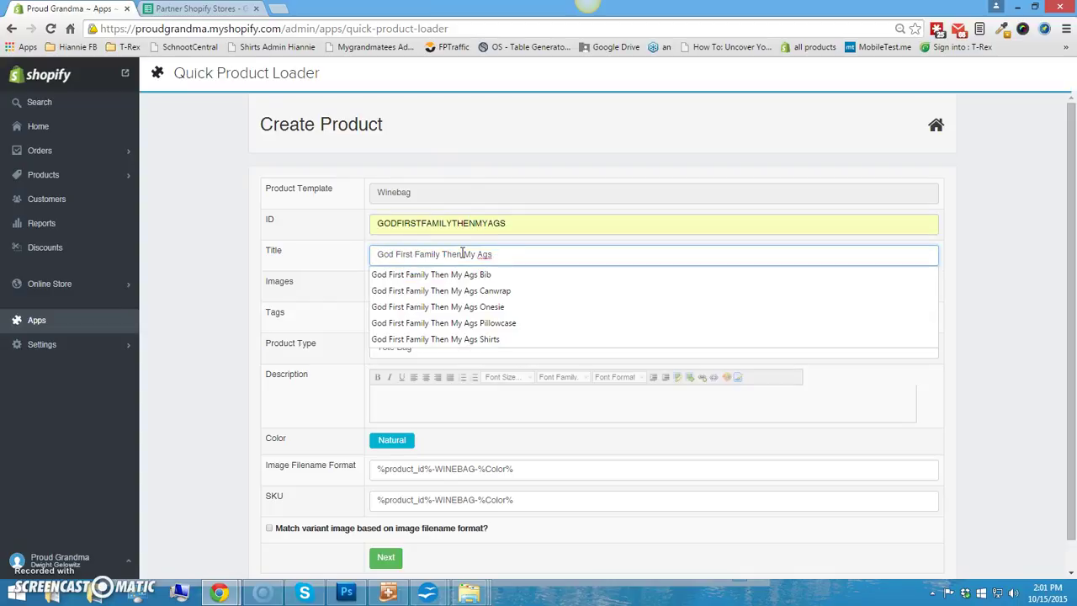
type("Winebag")
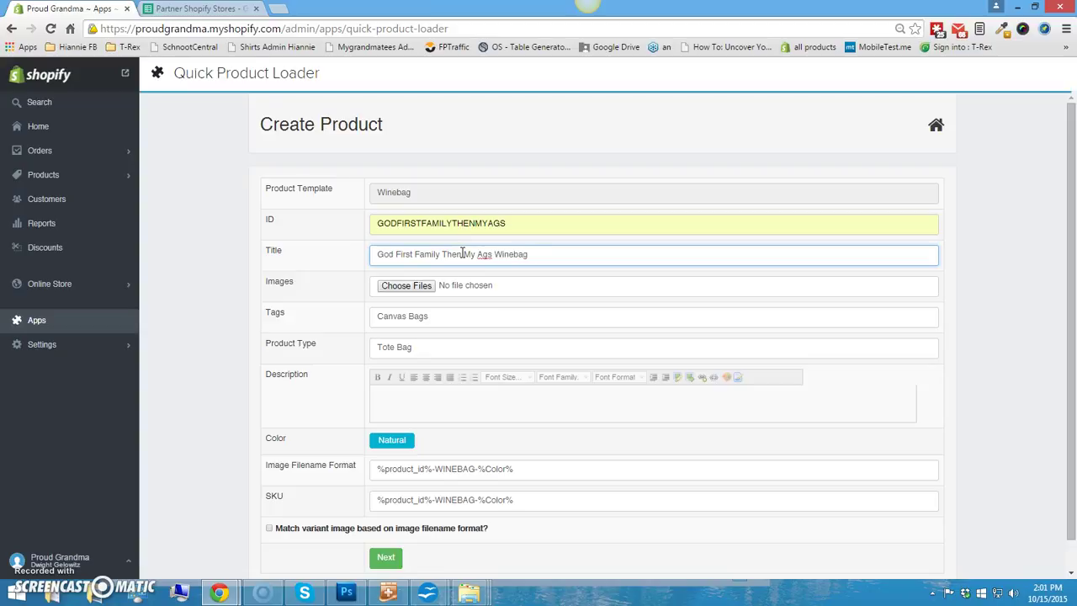
Attach the image file GODFIRSTFAMILYTHENMYAGS-WINEBAG-NATURAL to the winebag product.
left_click(418, 288)
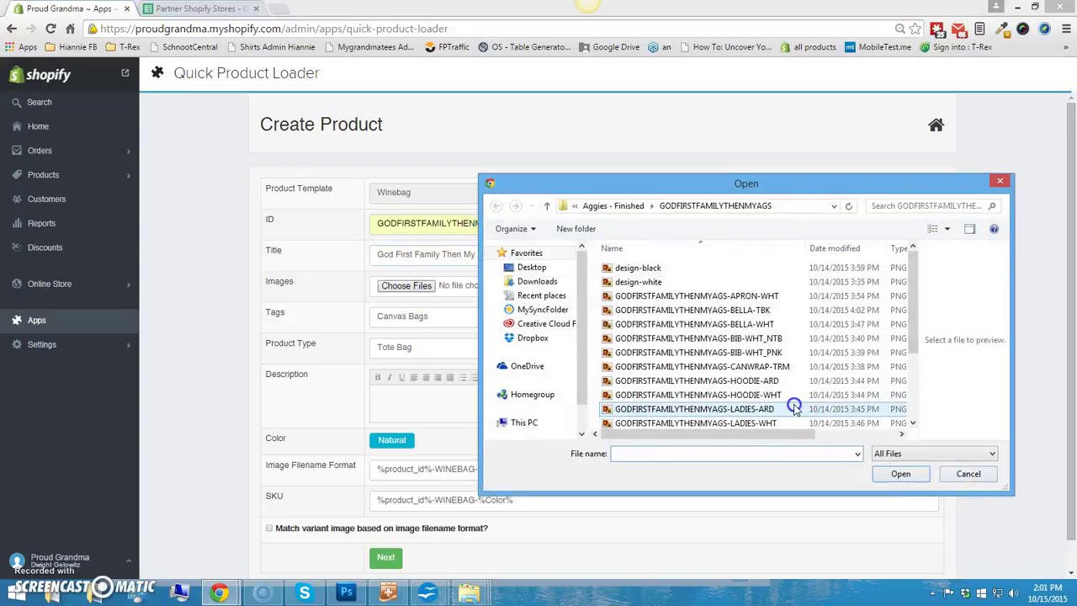
left_click(764, 409)
scroll(791, 404, "down", 2)
left_click(740, 421)
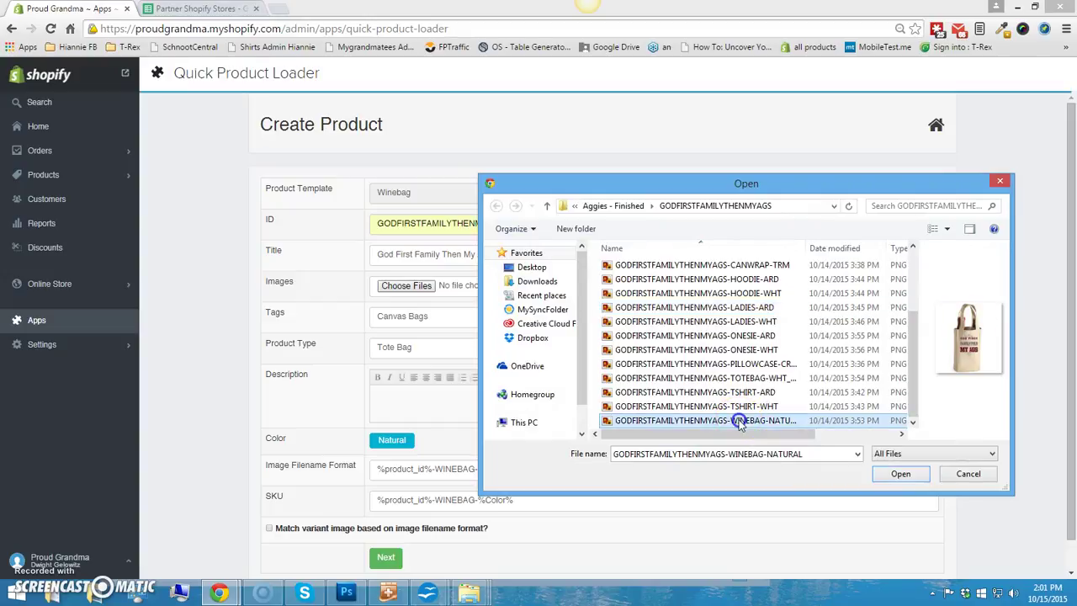
left_click(916, 480)
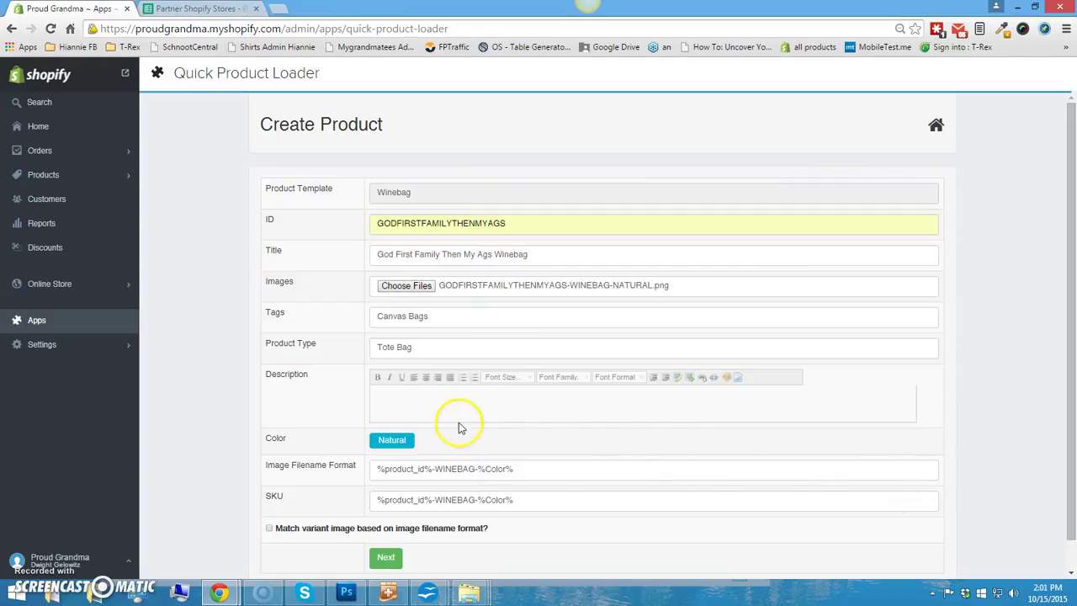
Enable variant image matching by filename format, create the winebag product with its Natural variant, and open the newly created product.
scroll(455, 430, "down", 1)
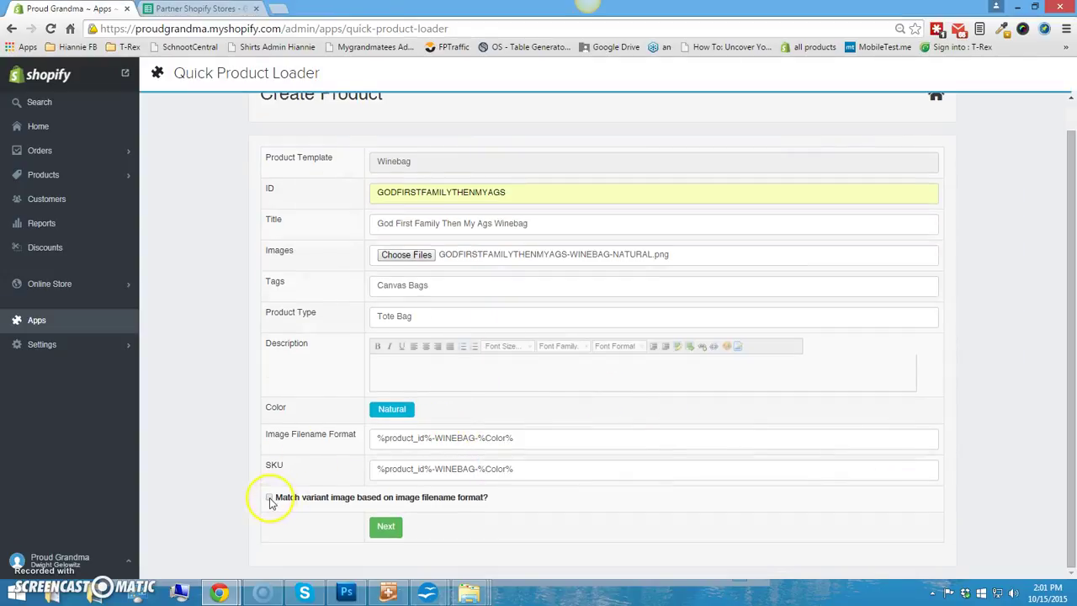
left_click(386, 528)
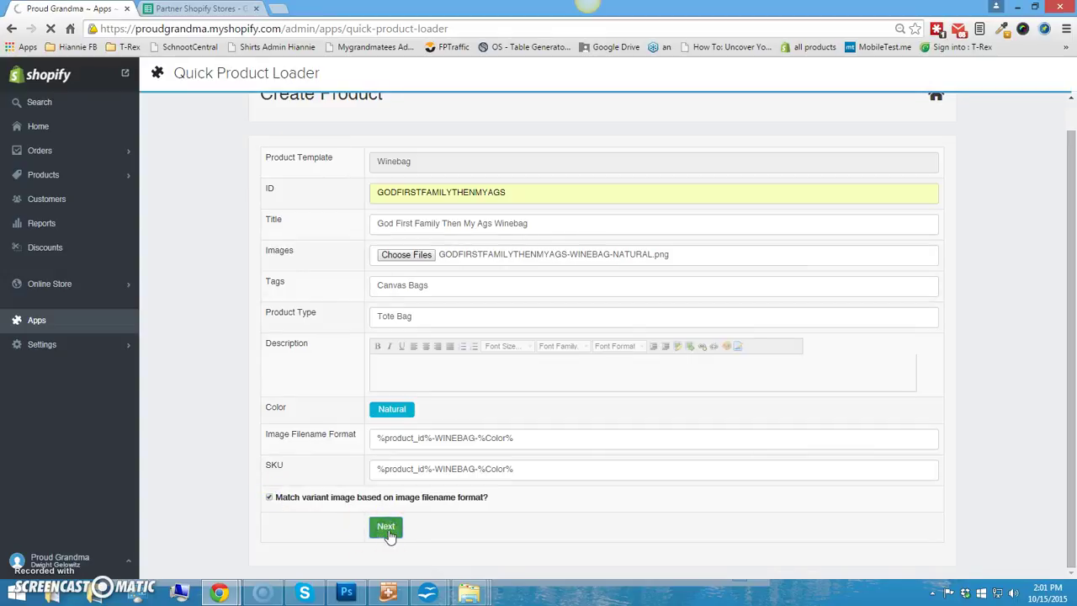
left_click(921, 438)
left_click(906, 441)
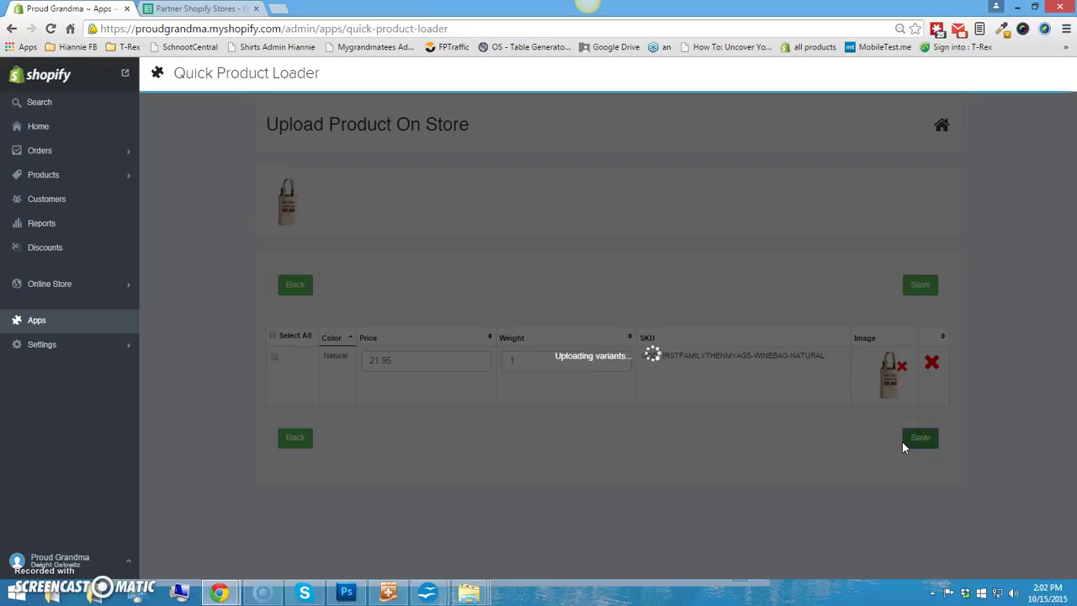
left_click(598, 330)
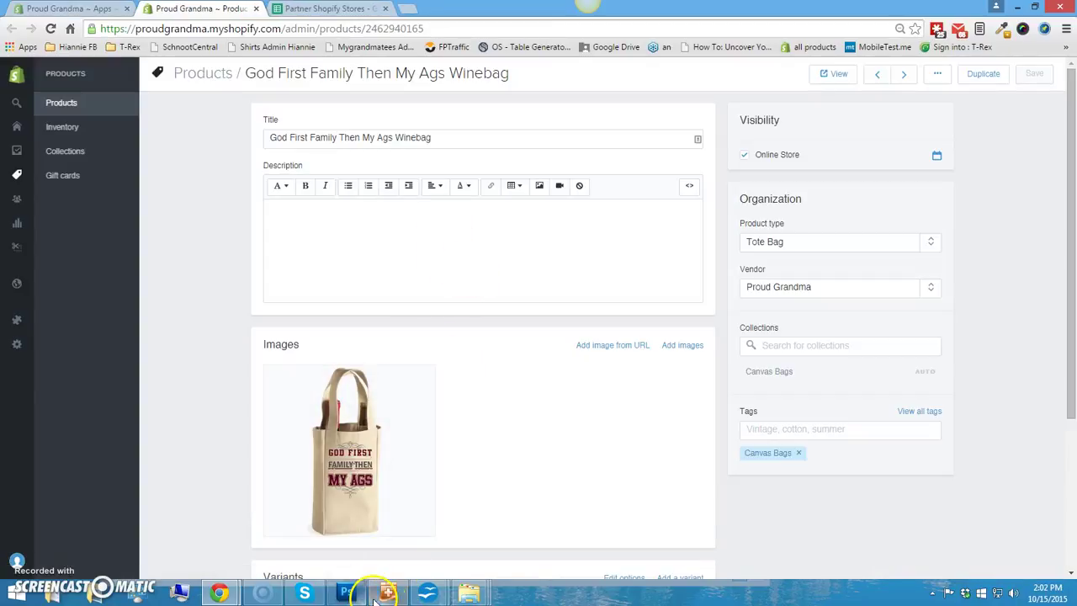
Copy the WINEBAGS description HTML from descriptions.txt in NoteTab Light and switch back to the winebag product in Chrome.
left_click(385, 594)
left_click(270, 398)
scroll(252, 395, "down", 5)
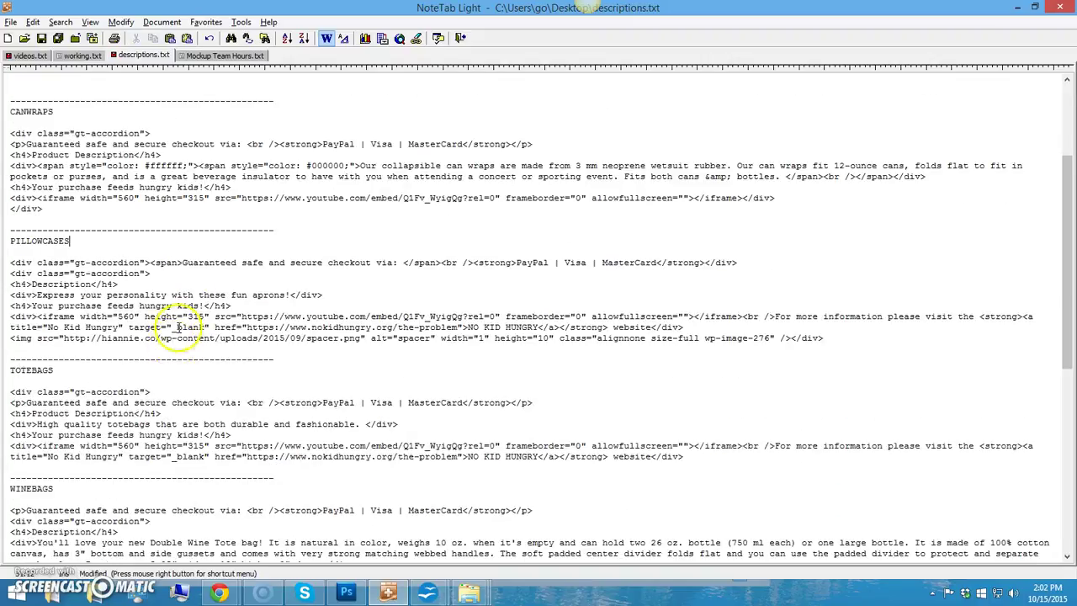
scroll(179, 327, "down", 3)
left_click_drag(683, 499, 17, 413)
right_click(102, 423)
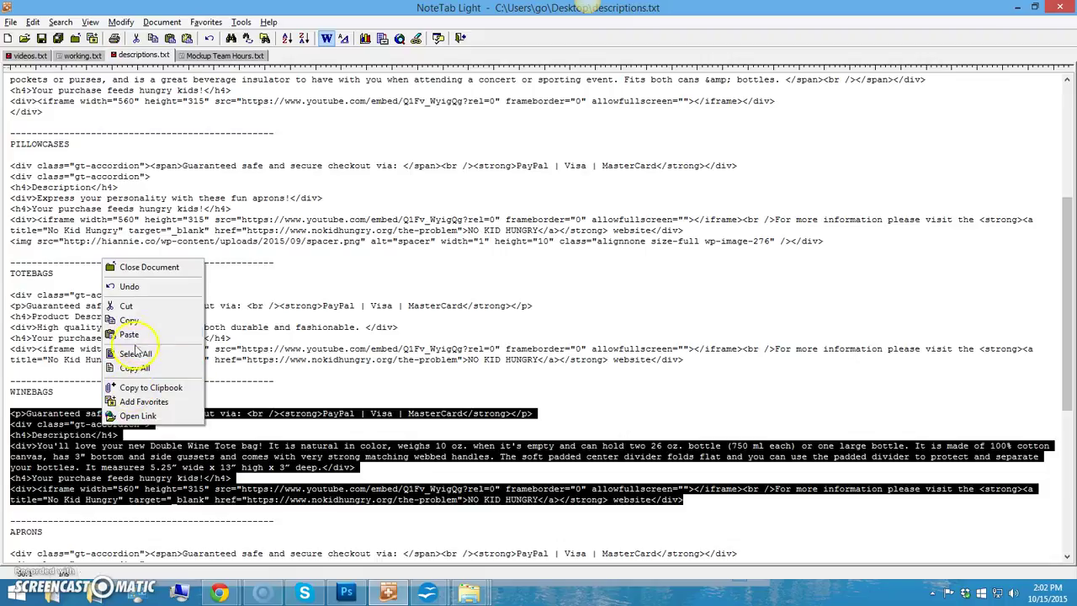
left_click(133, 320)
key("alt+Tab")
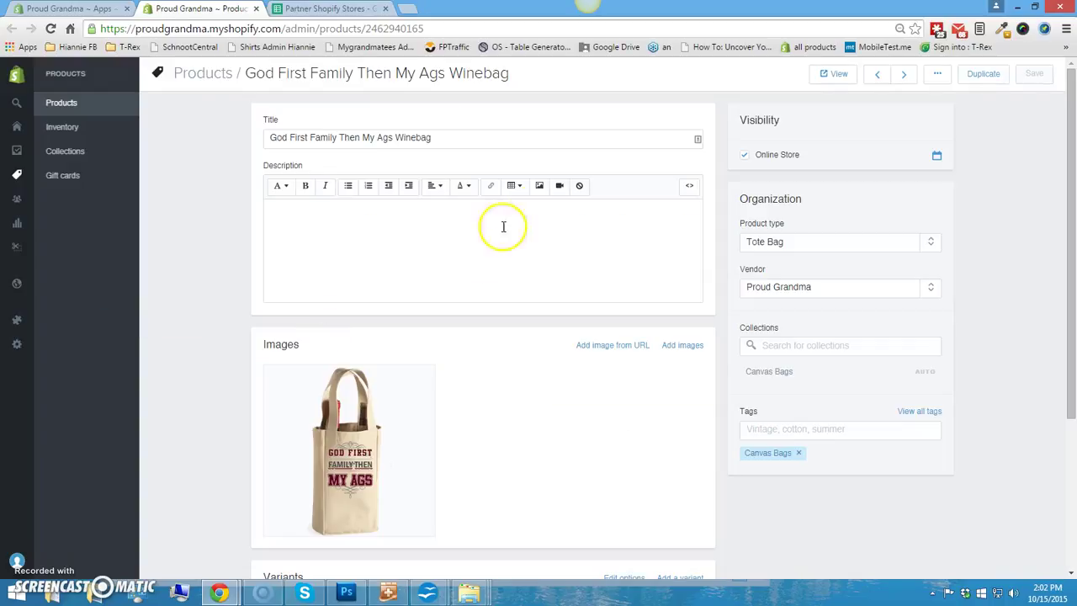
Paste the copied code as the winebag product's description HTML and return to the visual editor.
left_click(692, 187)
left_click(625, 233)
key("ctrl+v")
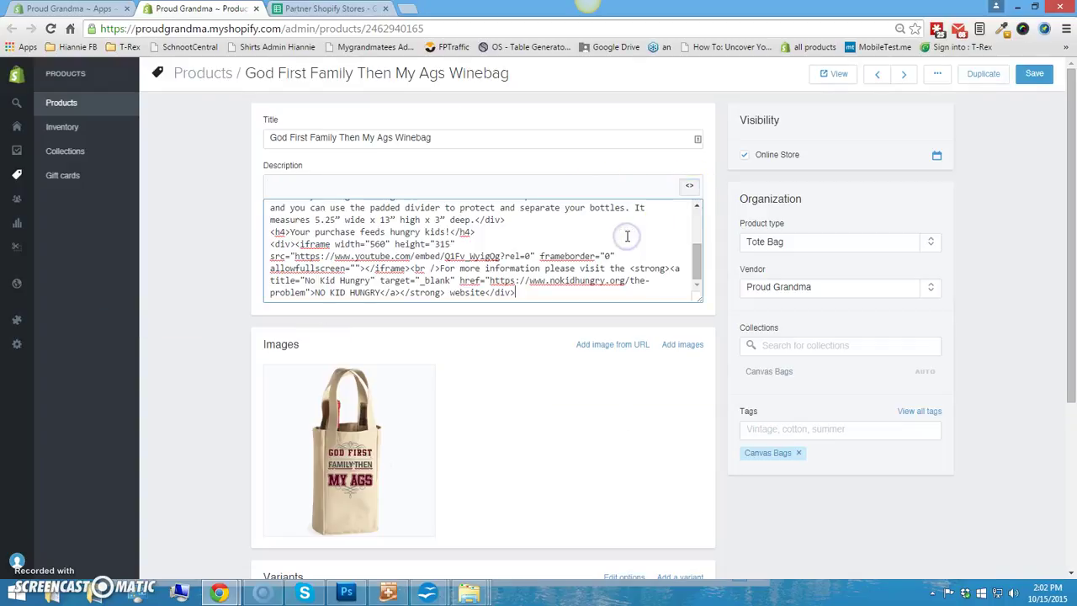
left_click(691, 188)
Set the winebag product's vendor to Trexify.
triple_click(837, 287)
type("Tre")
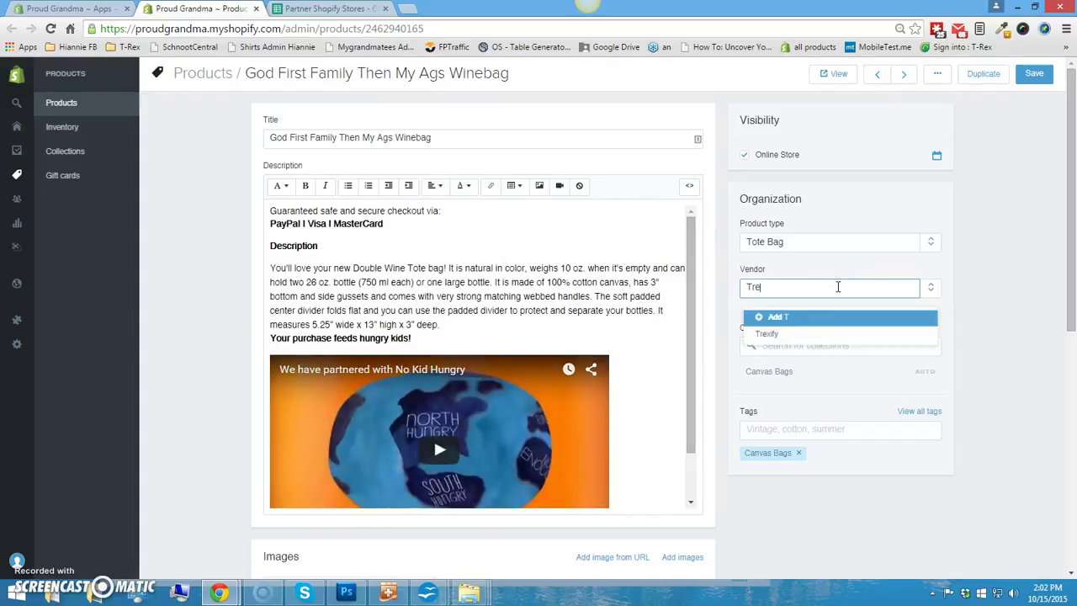
left_click(767, 336)
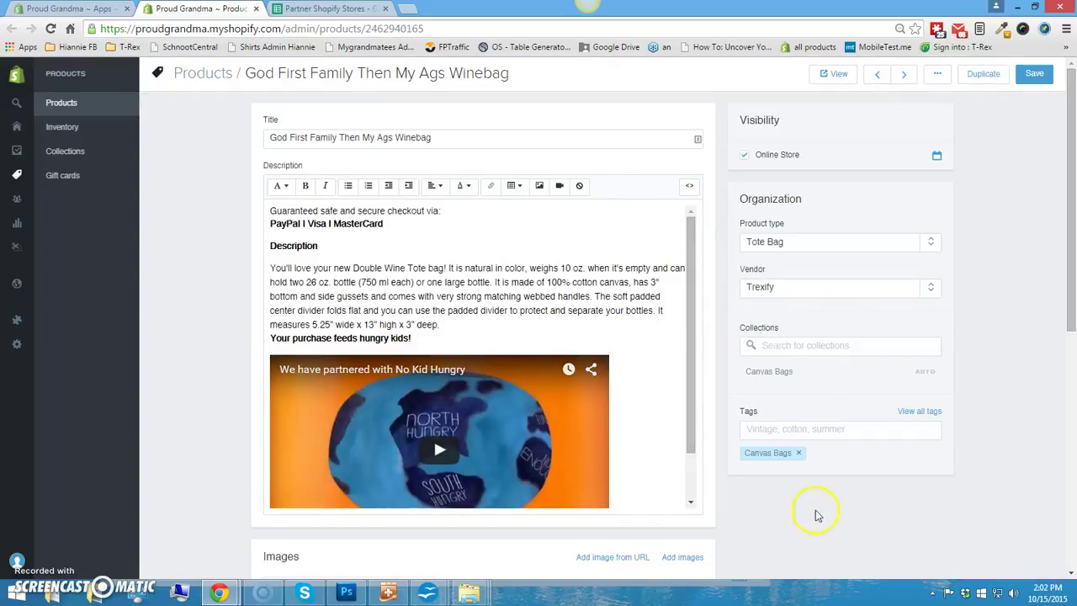
Replace the winebag product's Canvas Bags tag with the existing AG-Canvas Bags tag.
left_click(800, 453)
left_click(791, 428)
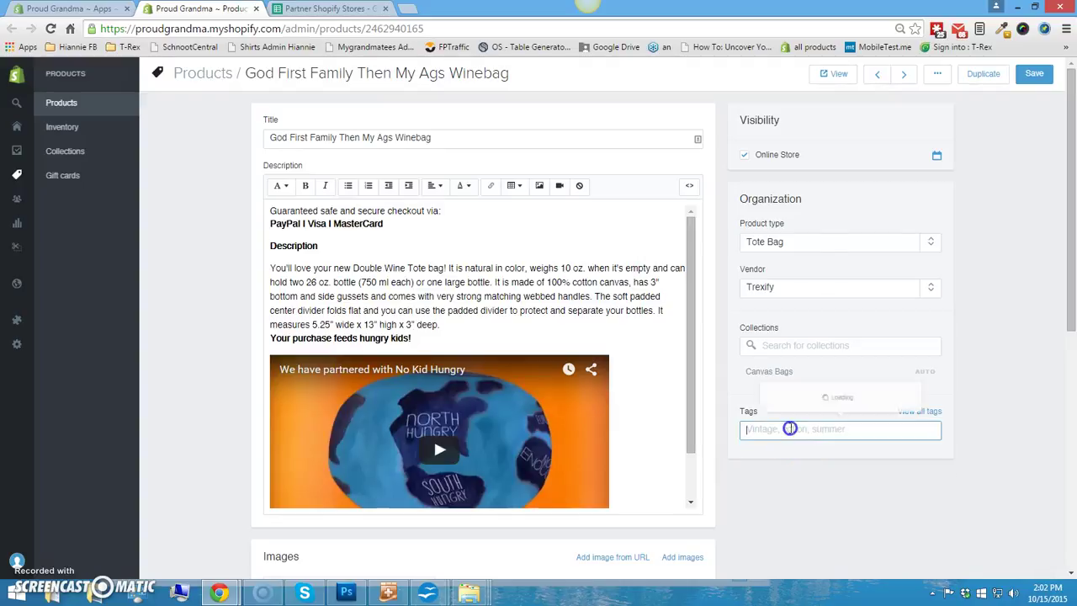
type("AG")
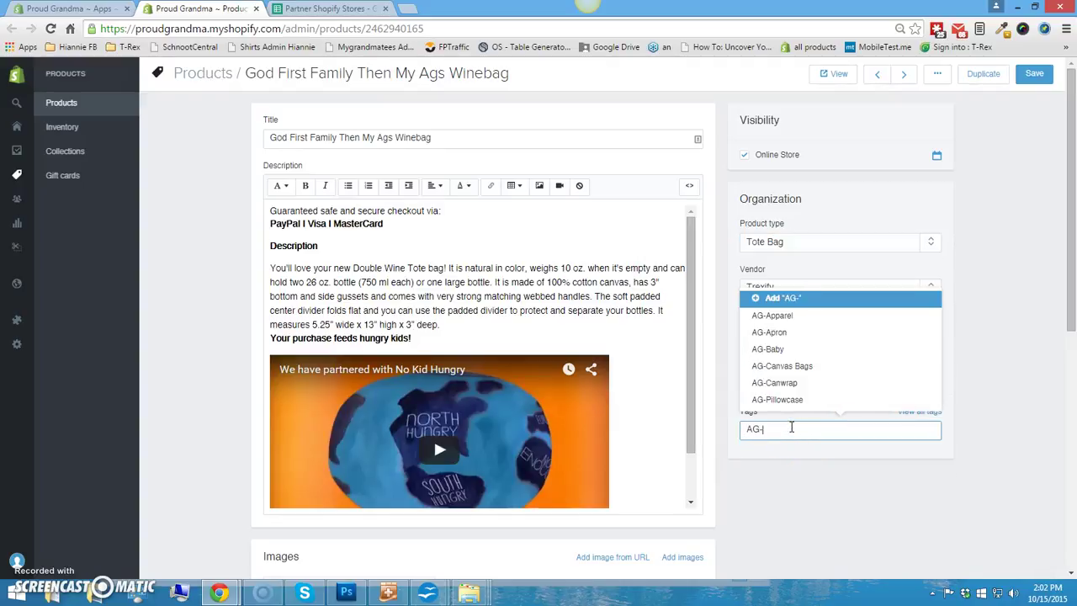
type("-")
left_click(785, 367)
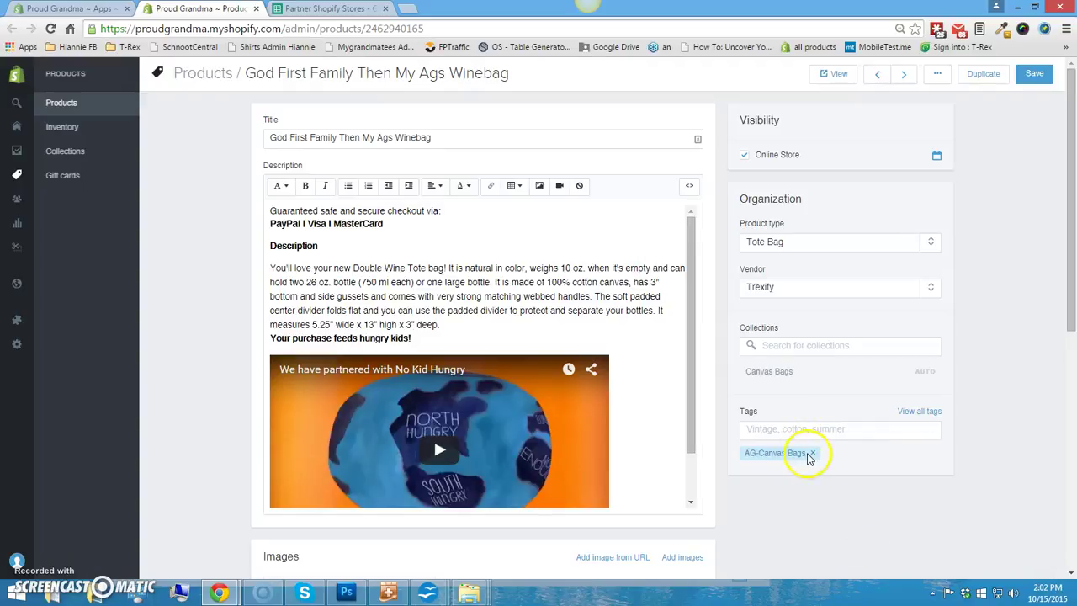
Save the winebag product and turn off tax charging on its Natural variant.
left_click(1048, 79)
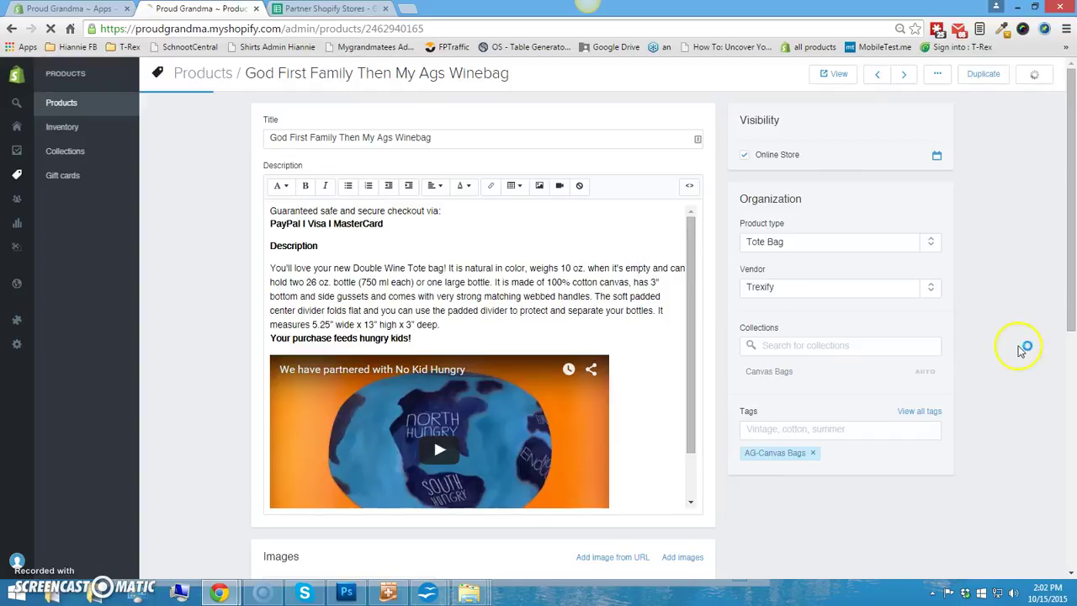
scroll(1005, 373, "down", 5)
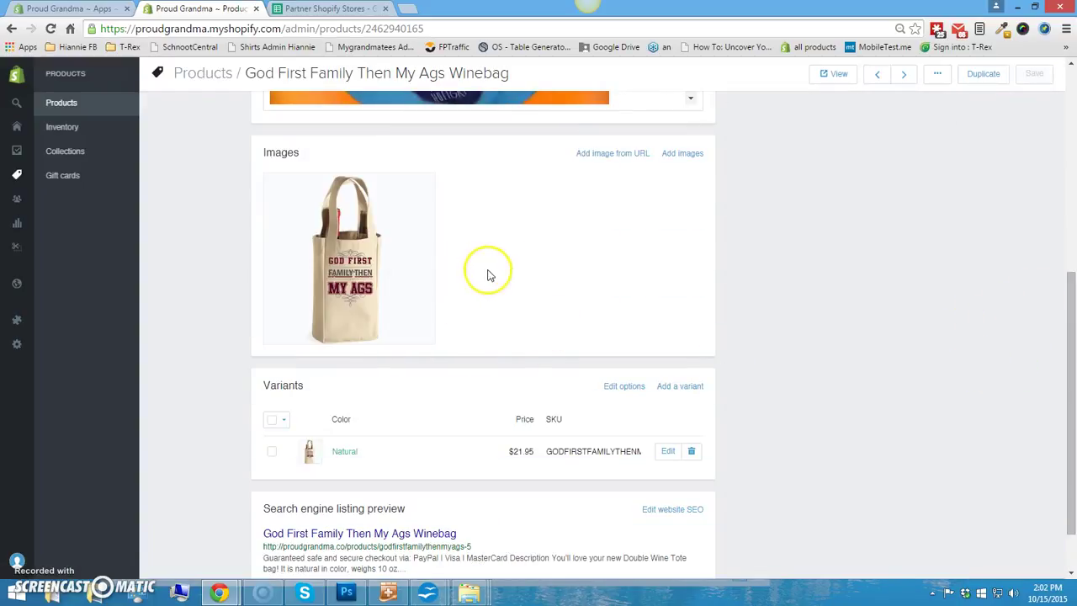
left_click(669, 452)
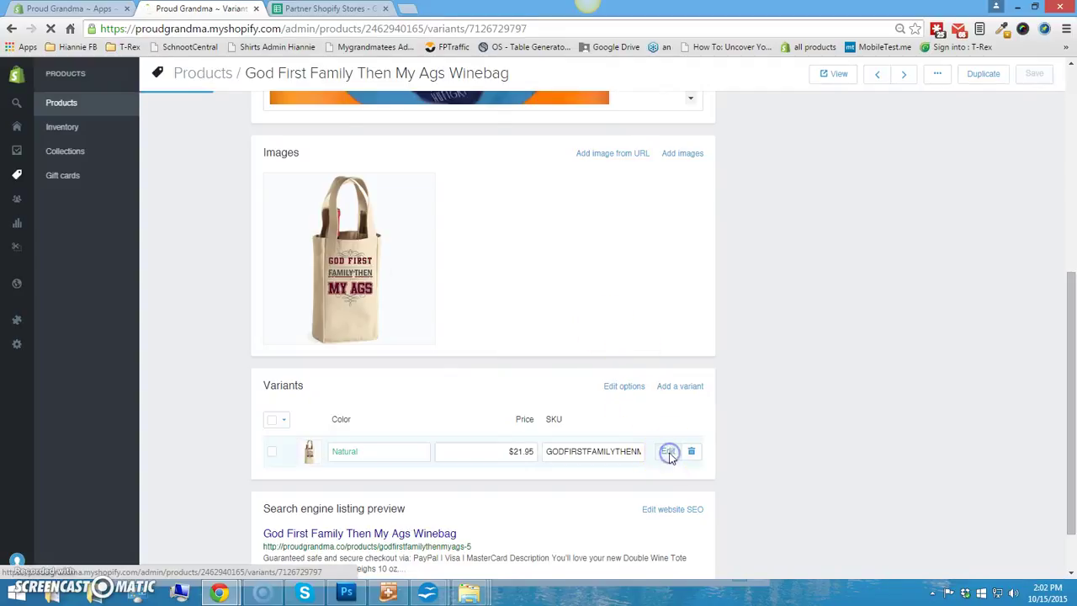
left_click(507, 365)
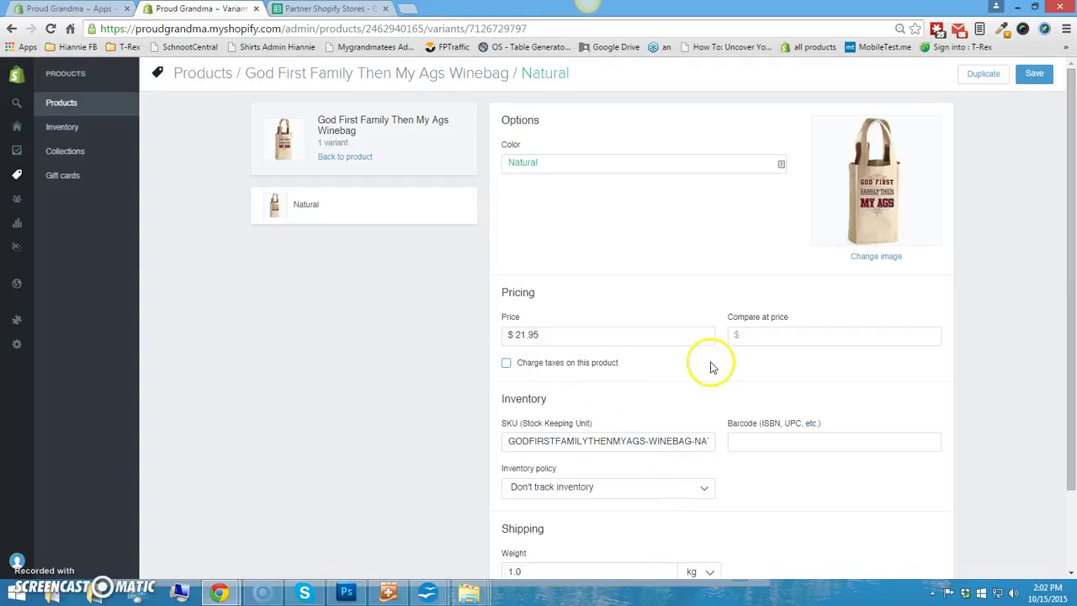
Copy the file URL of the w-1.png artwork from the Trexify media library and return to the Natural variant.
key("alt+Tab")
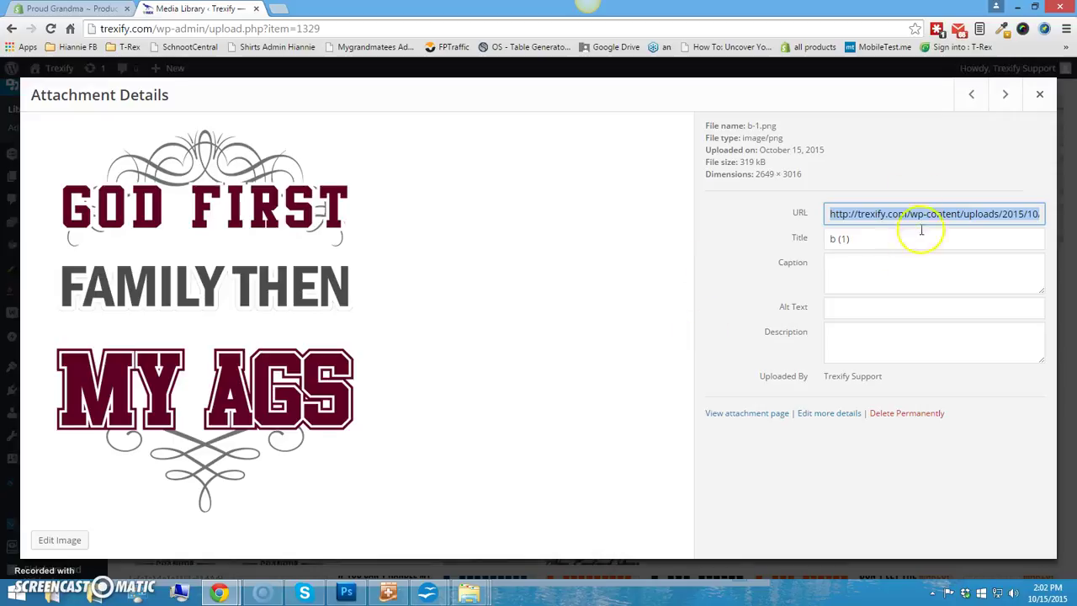
left_click(973, 95)
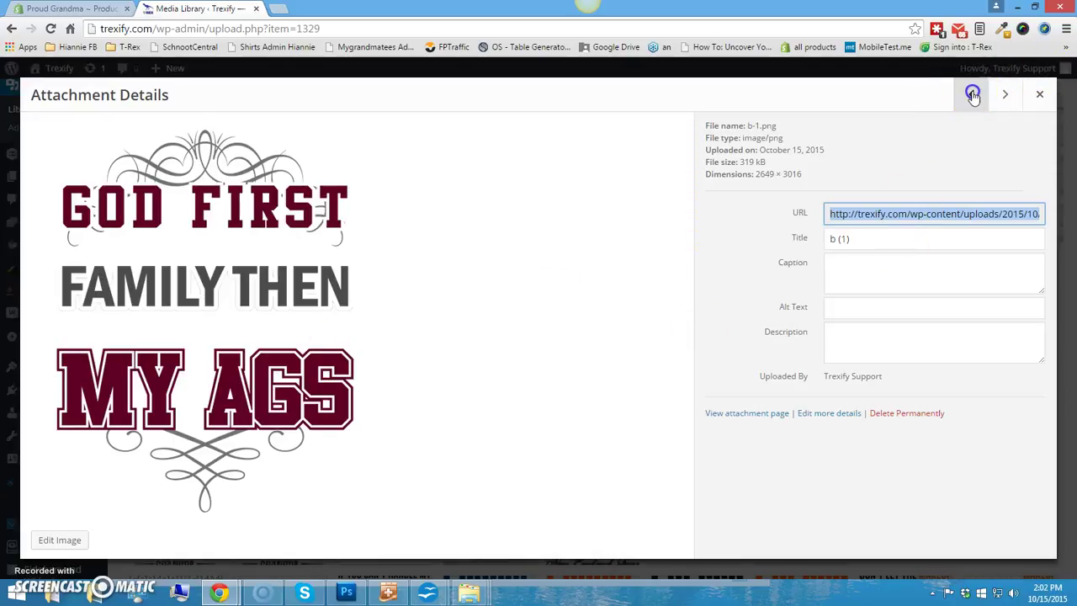
left_click(908, 213)
right_click(909, 213)
left_click(896, 217)
key("alt+Tab")
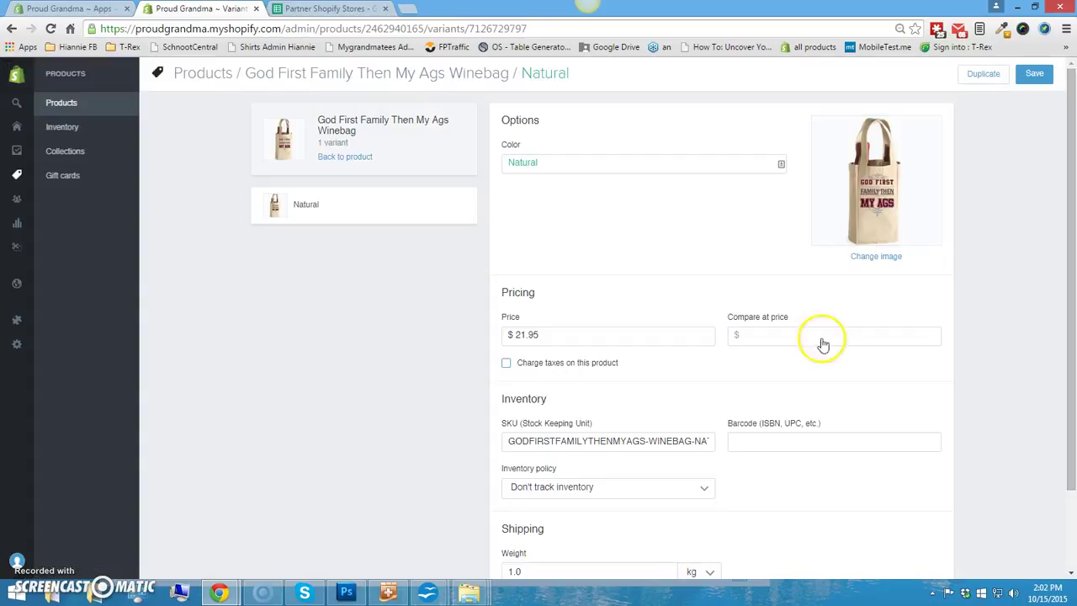
Paste the w-1.png URL as the Natural variant's barcode, save the variant and return to the winebag product.
left_click(775, 434)
key("ctrl+v")
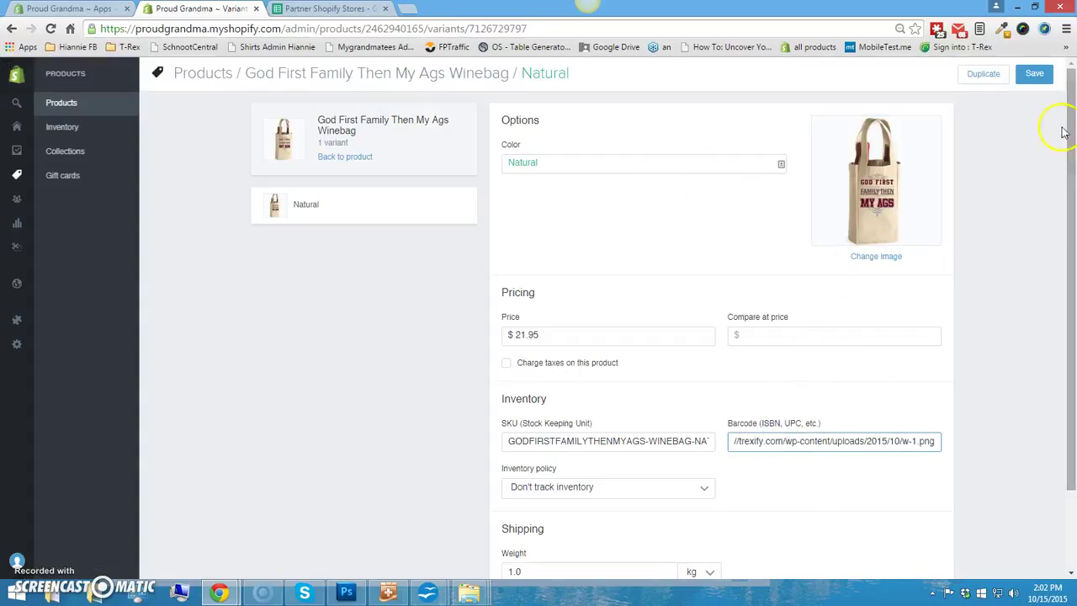
left_click(1035, 76)
left_click(378, 73)
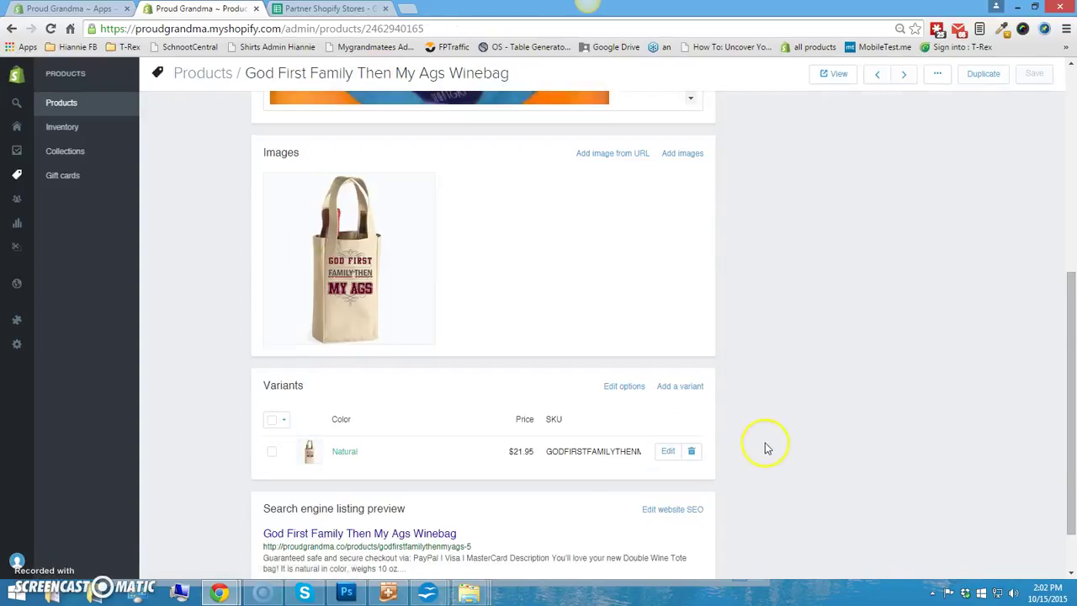
Close the finished winebag product and start creating another product in Quick Product Loader.
scroll(765, 447, "up", 5)
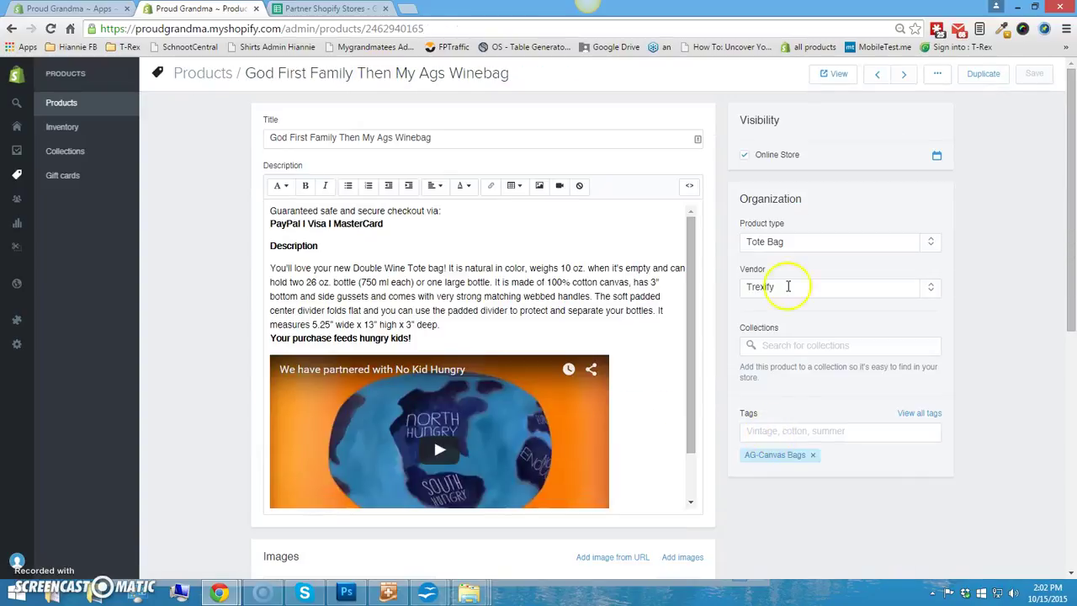
left_click(256, 9)
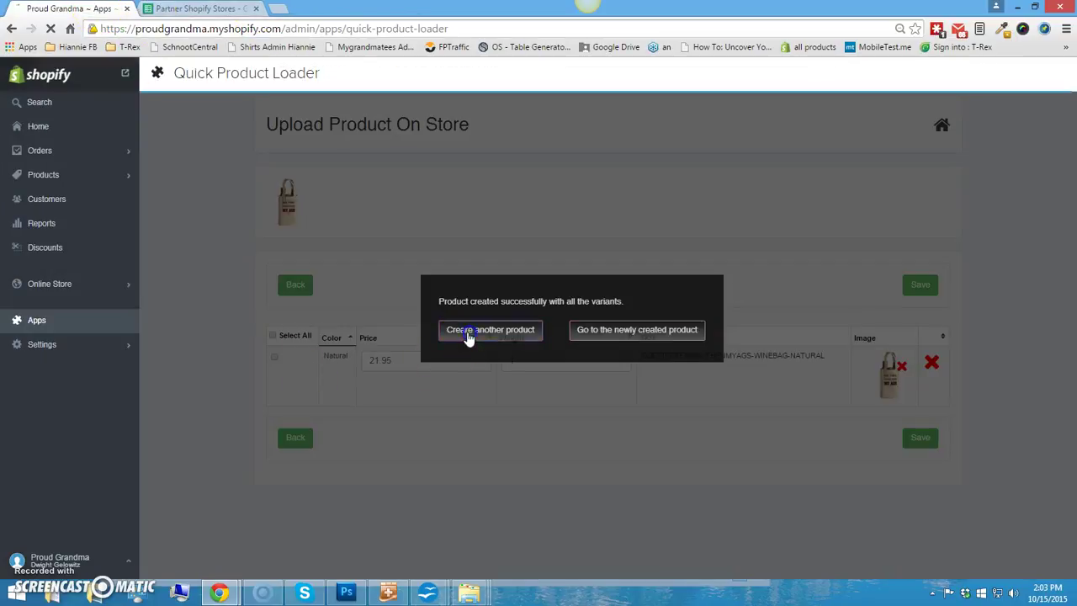
left_click(468, 332)
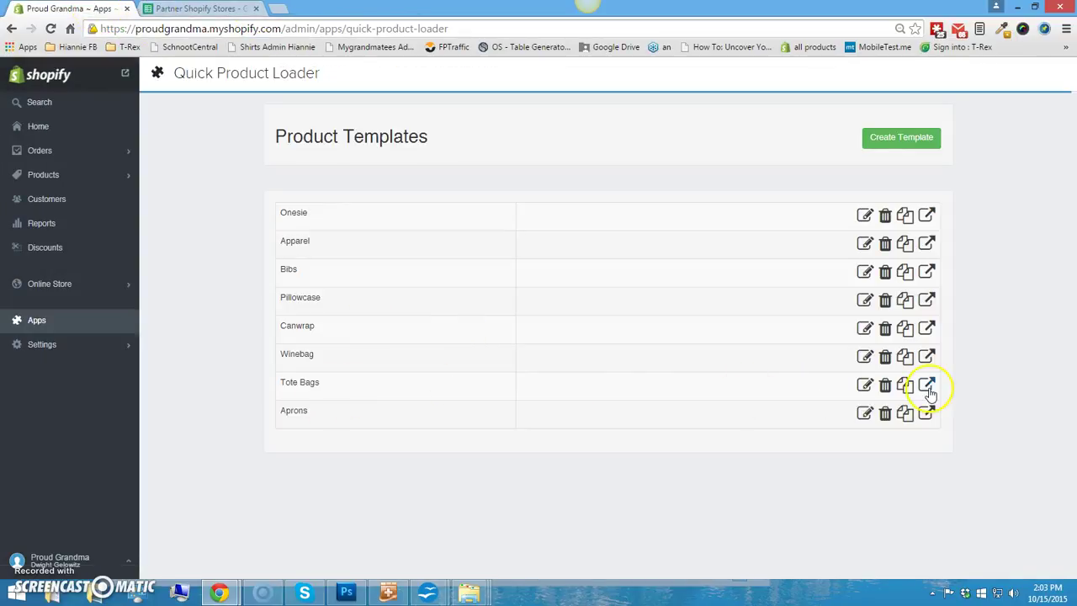